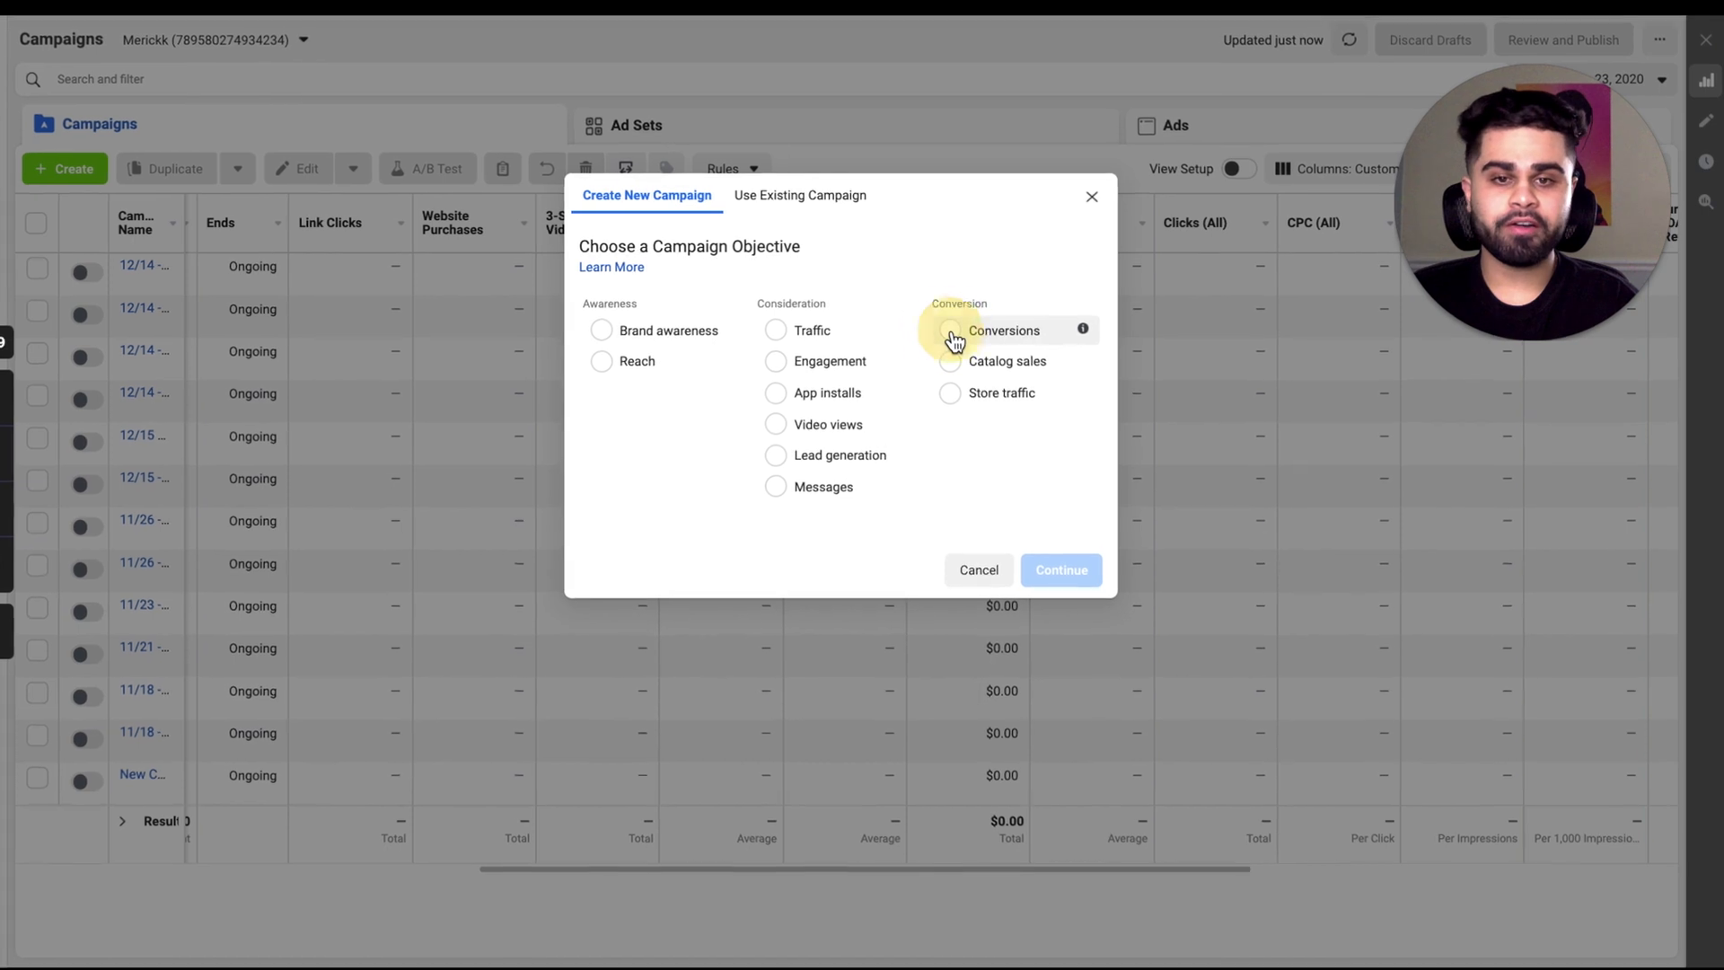
- Create a new campaign with the Conversions objective, named "001 - Product ABC - 12/22 (ABO)"
click(957, 334)
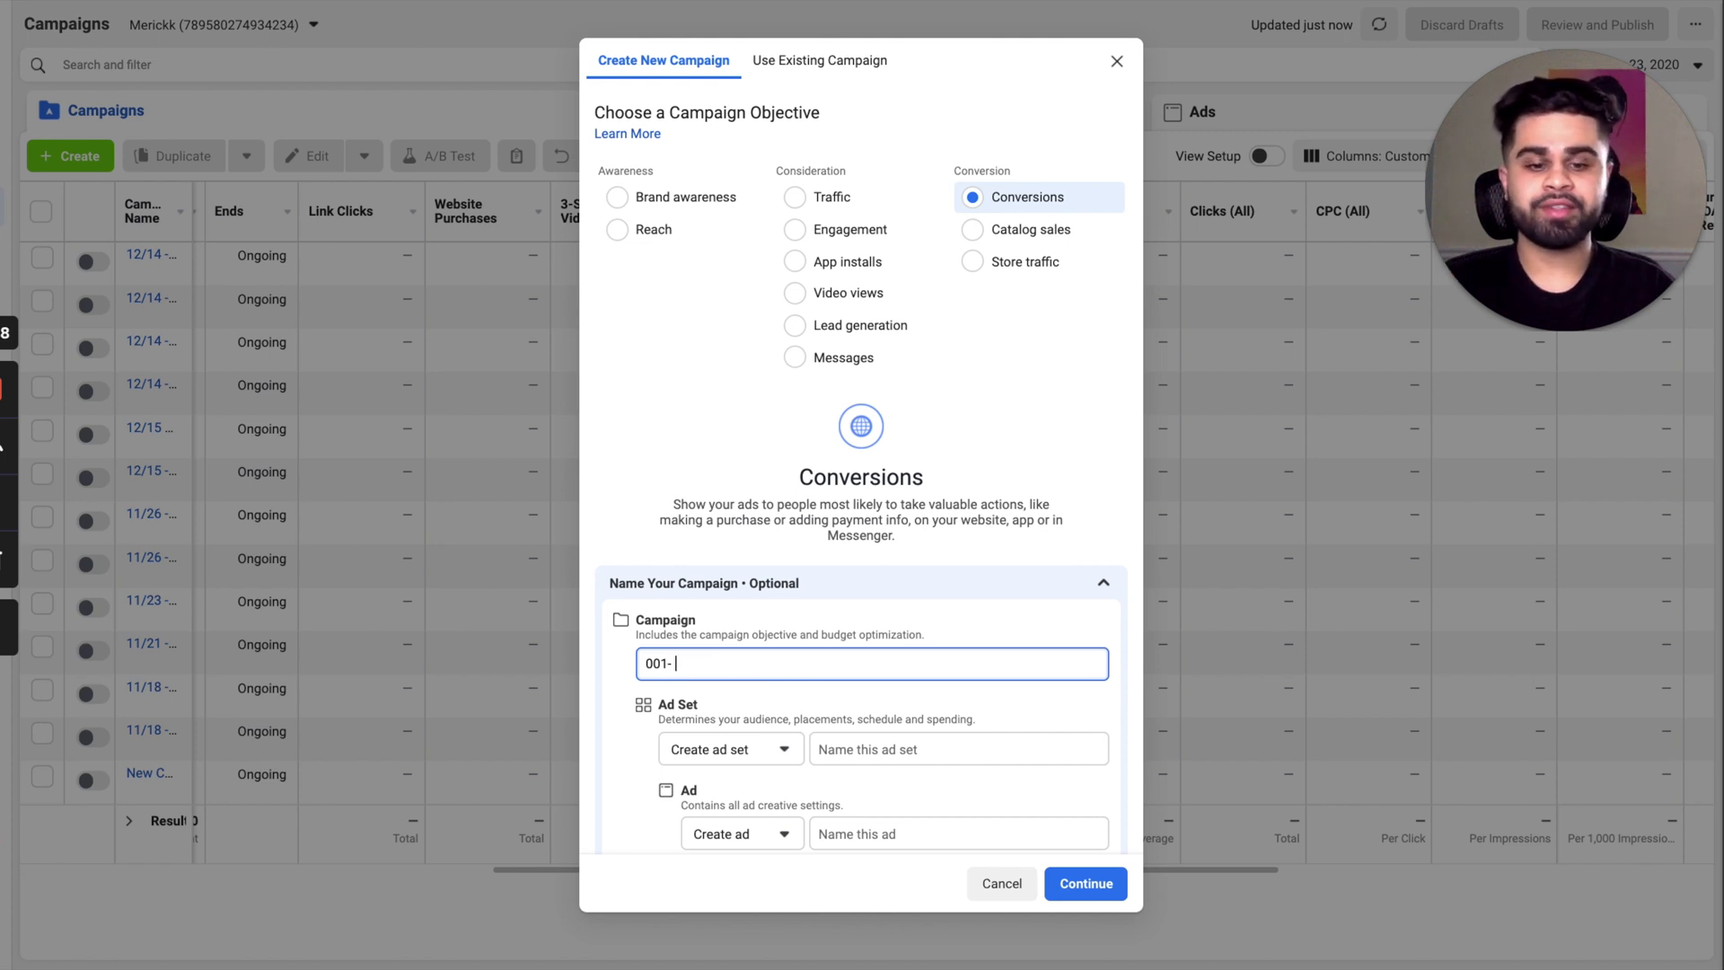
key(BackSpace)
text(- )
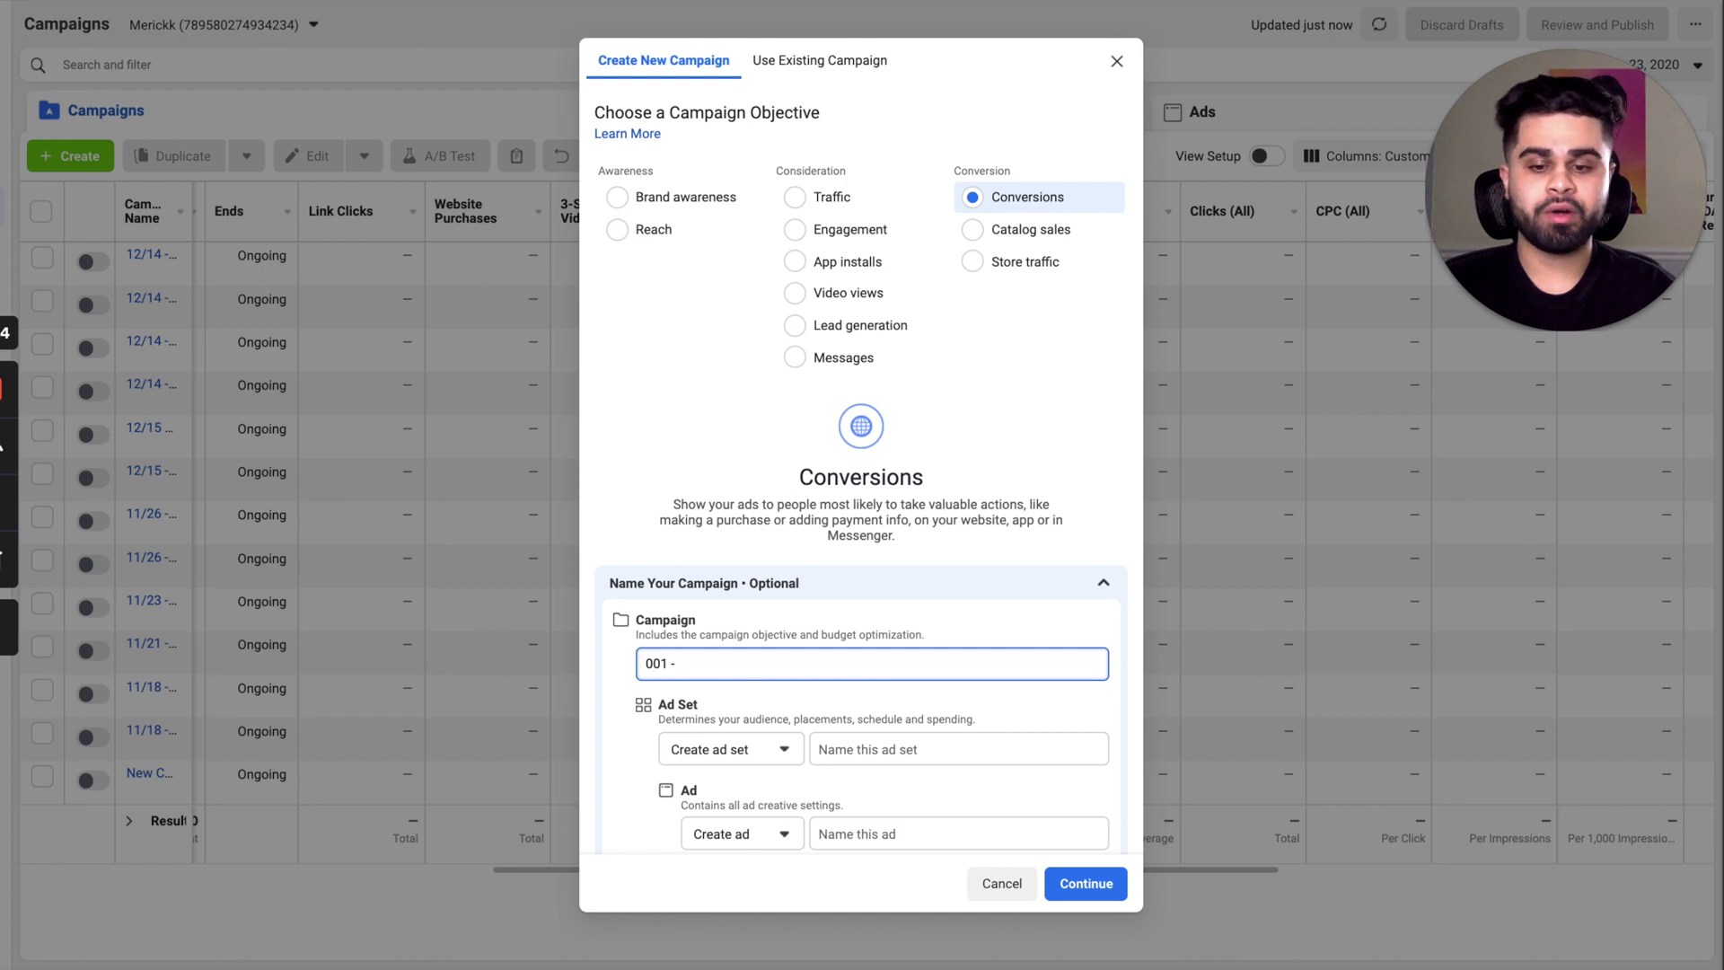
text(Product ABC )
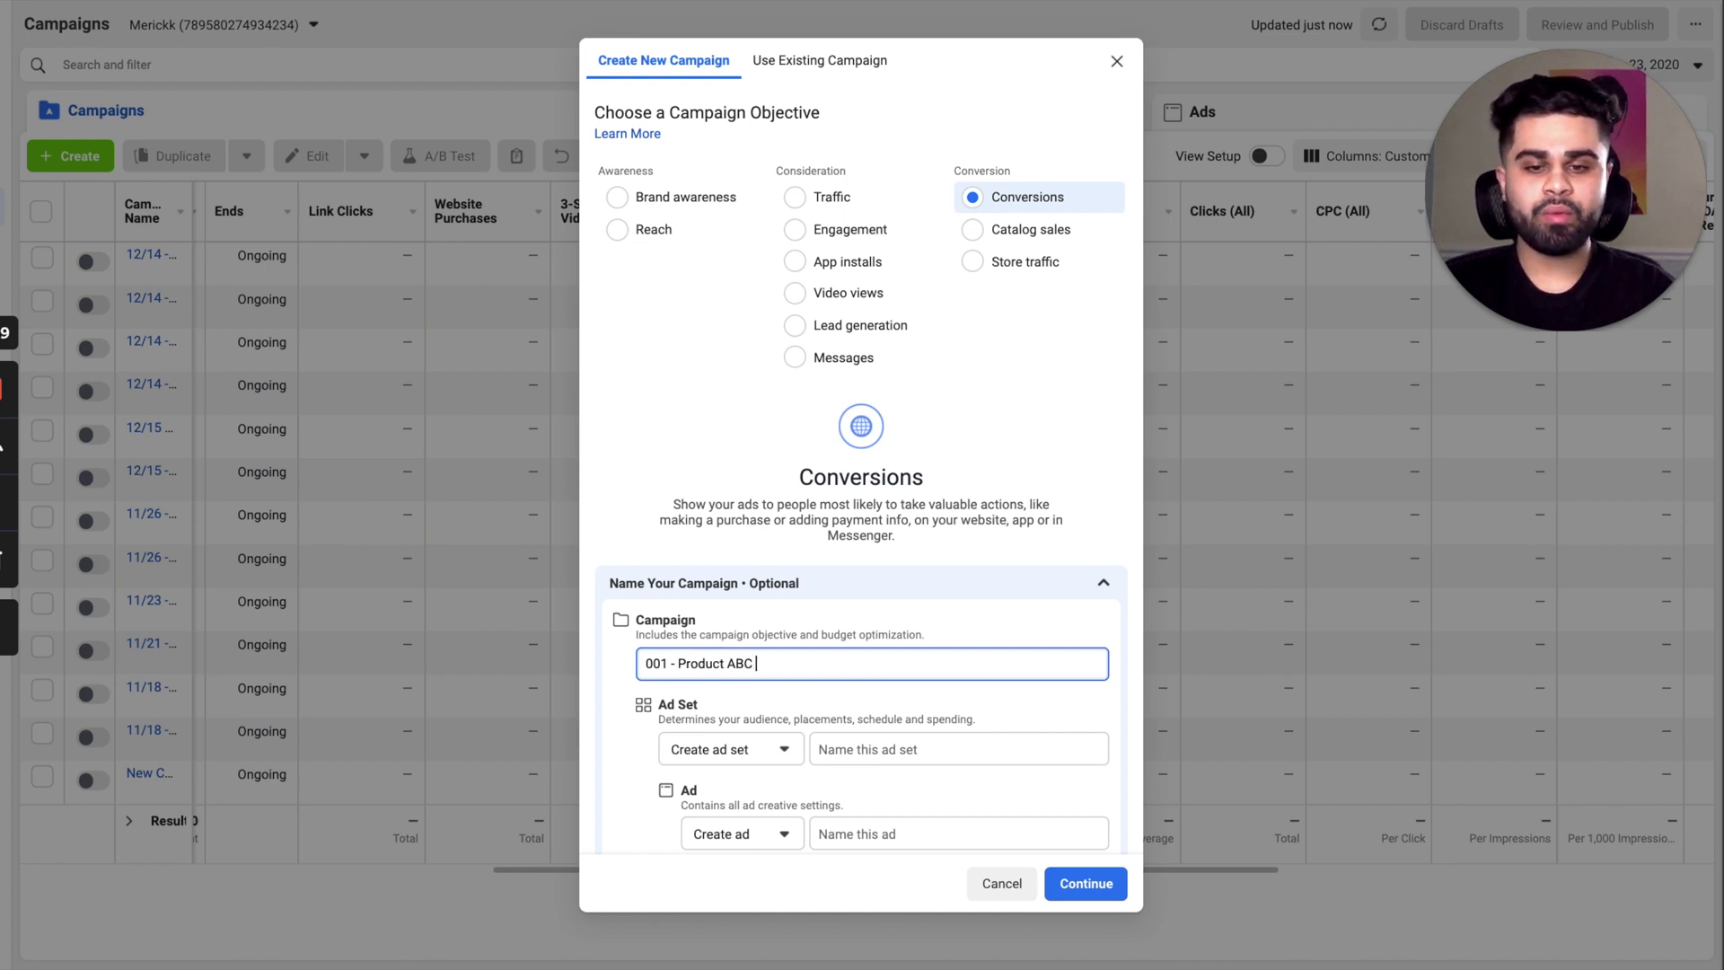
text(- )
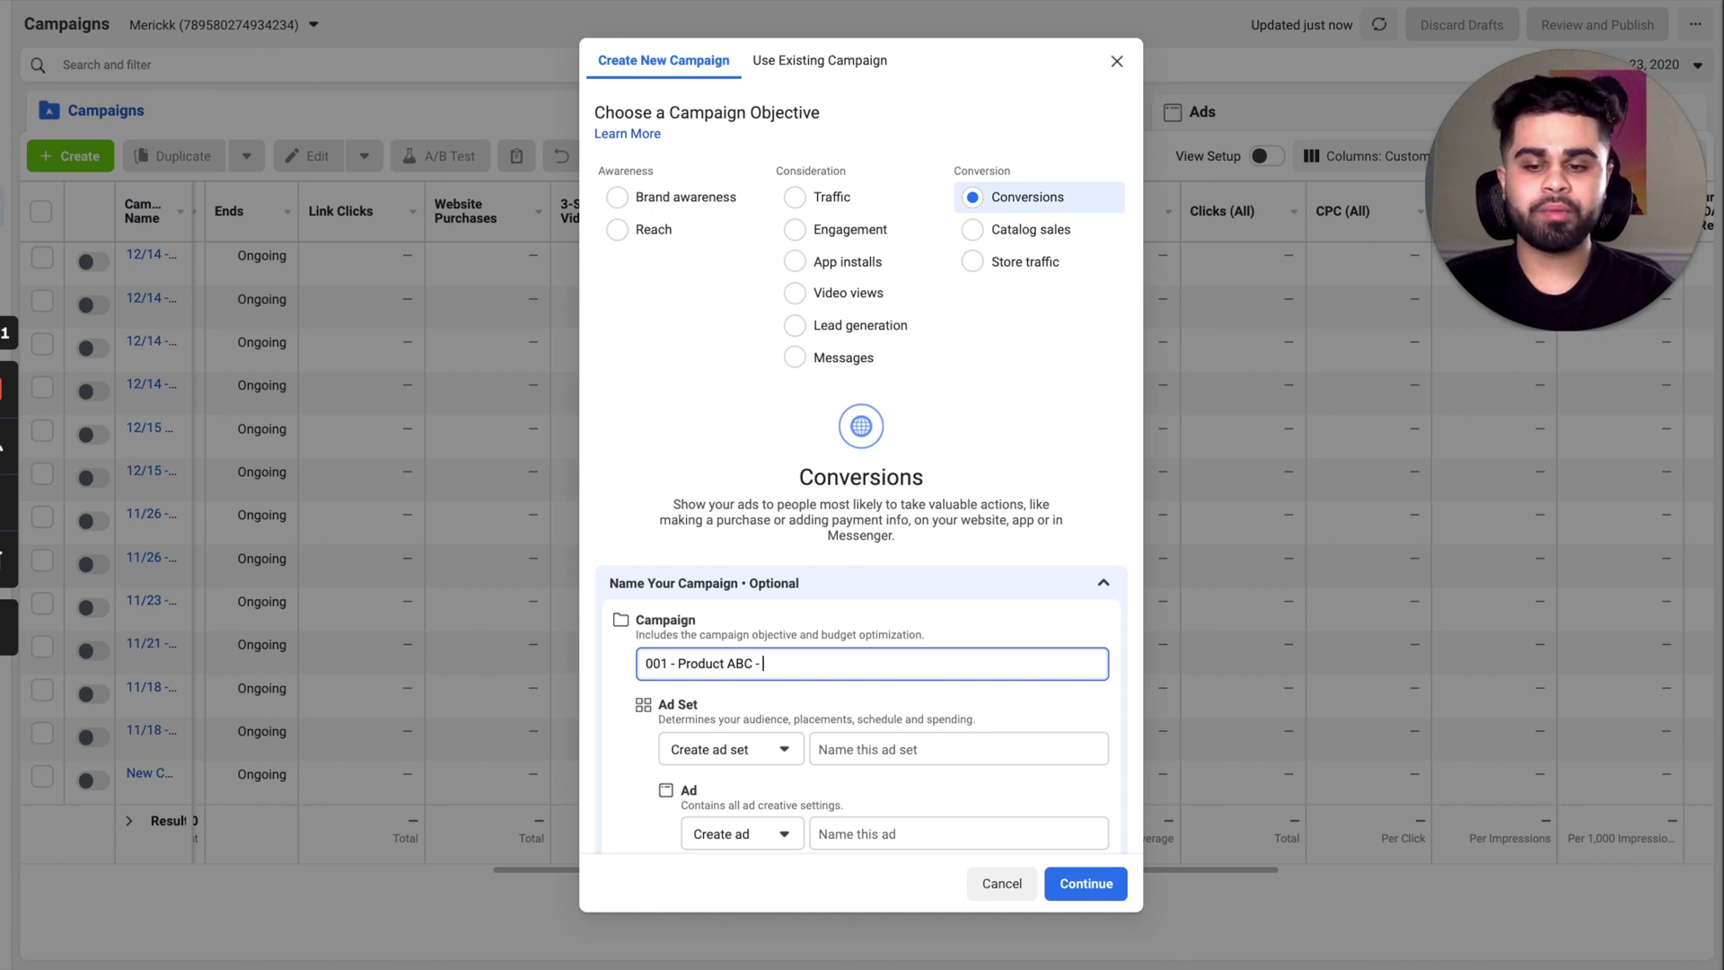
text(12)
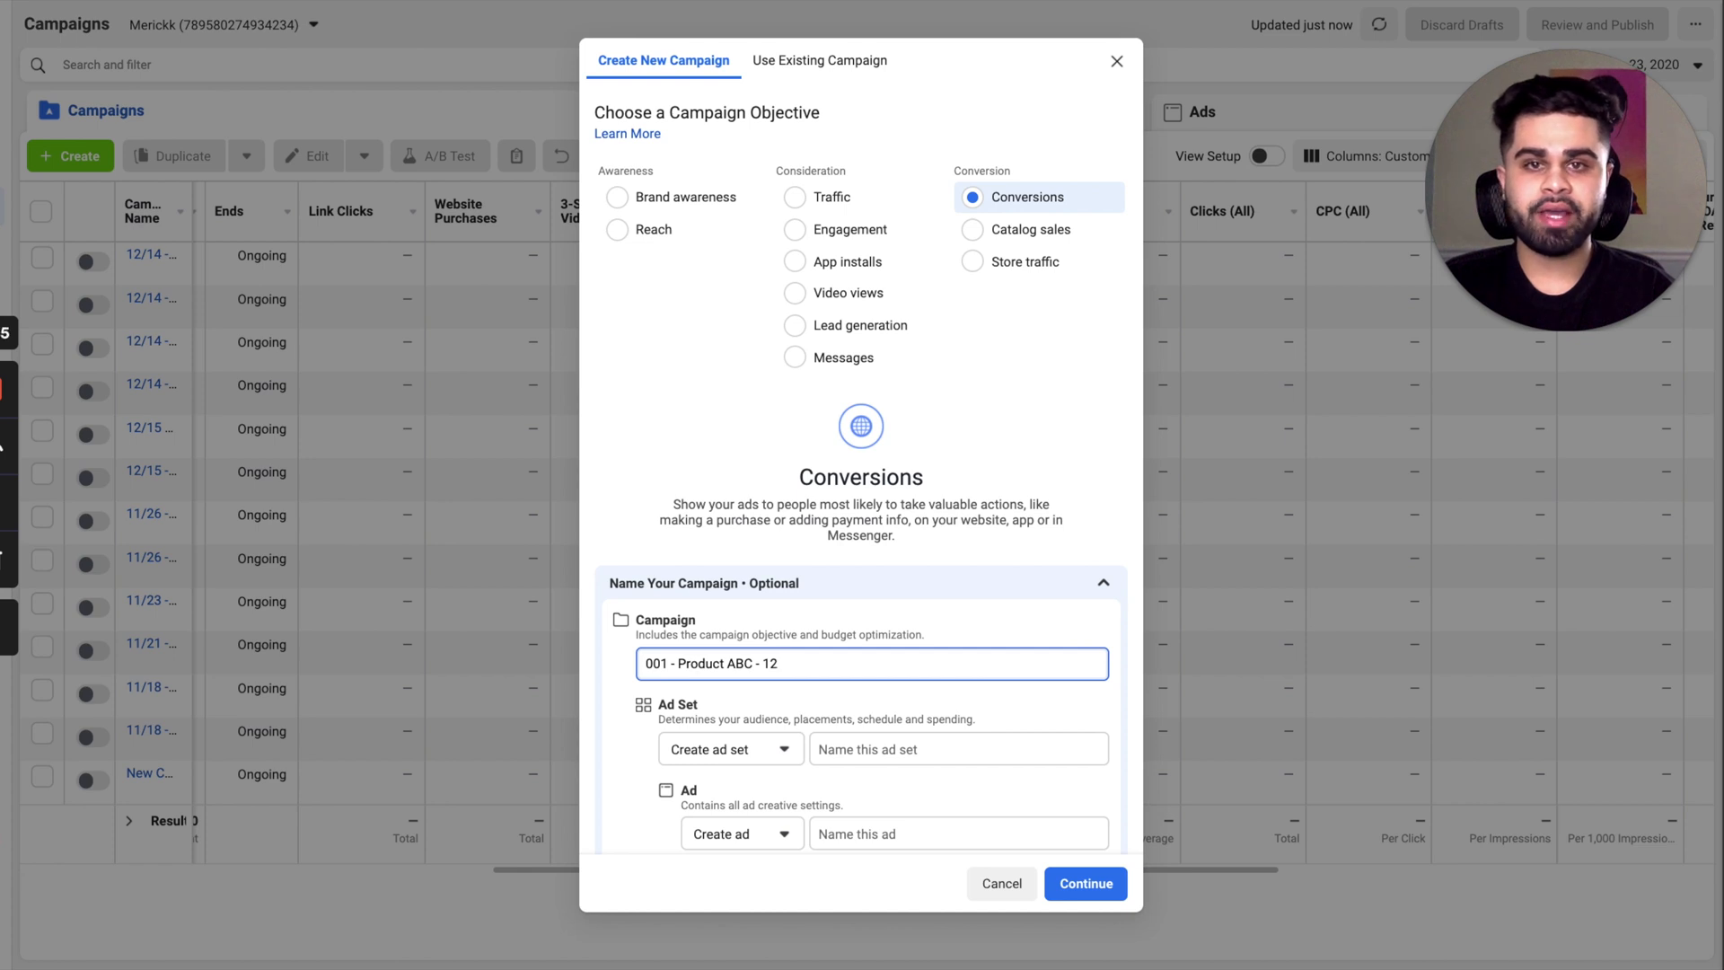
text(/22)
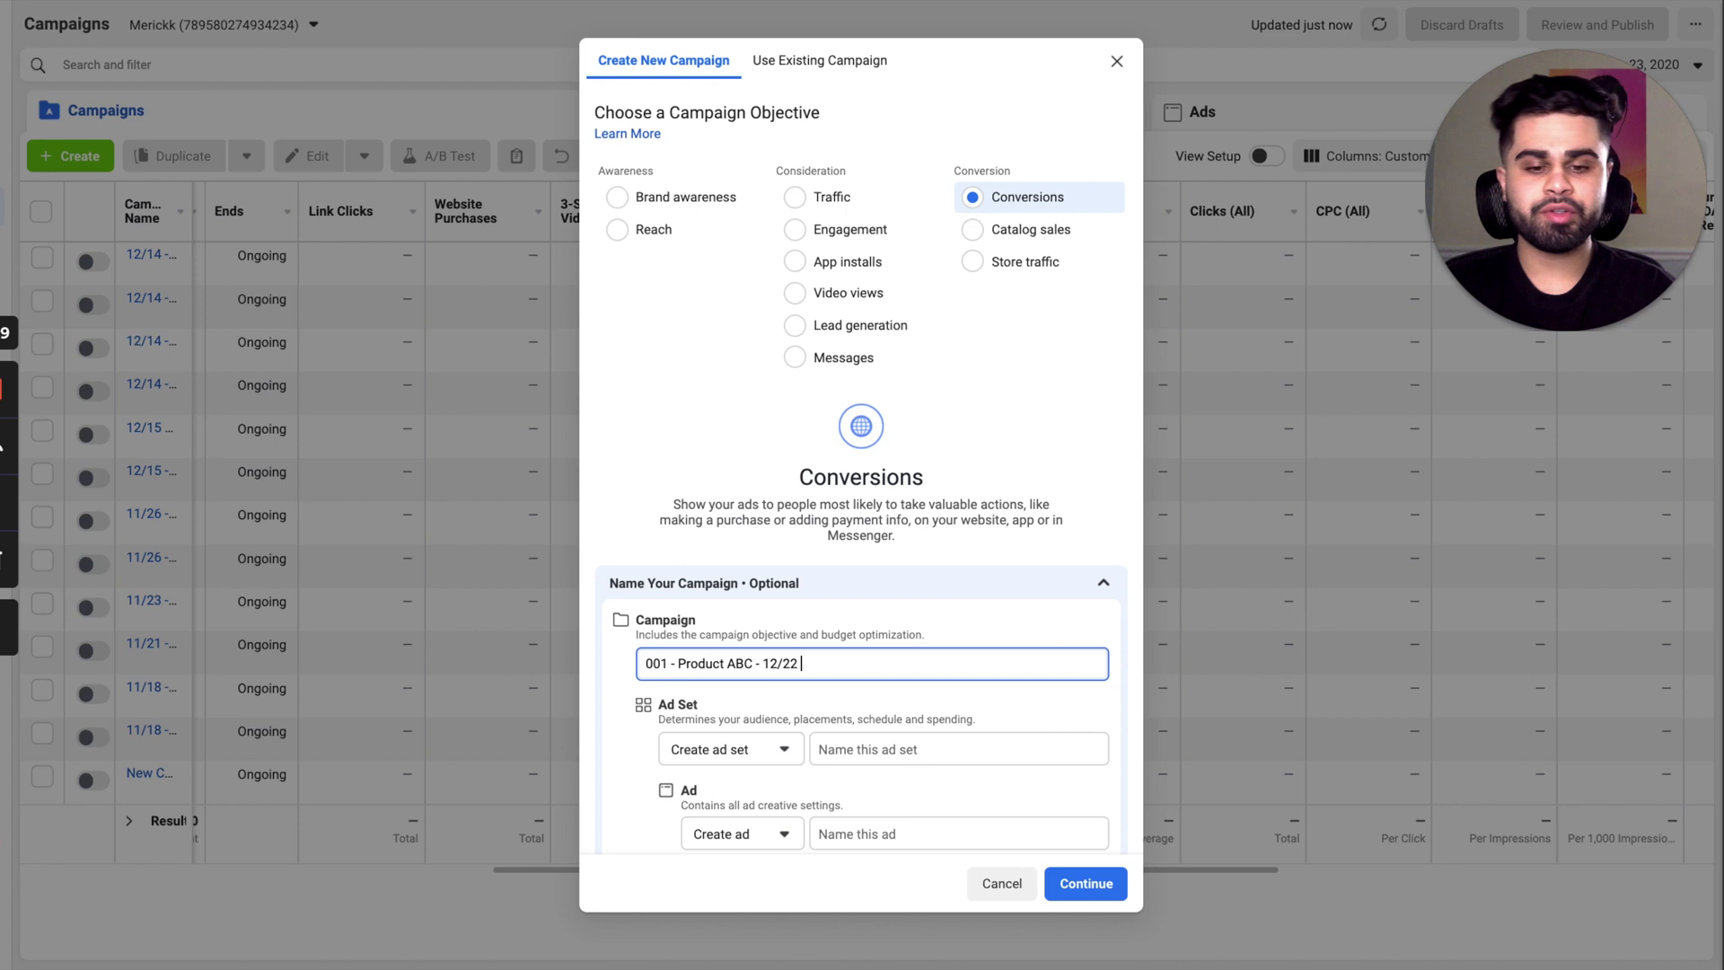
text( (ABO))
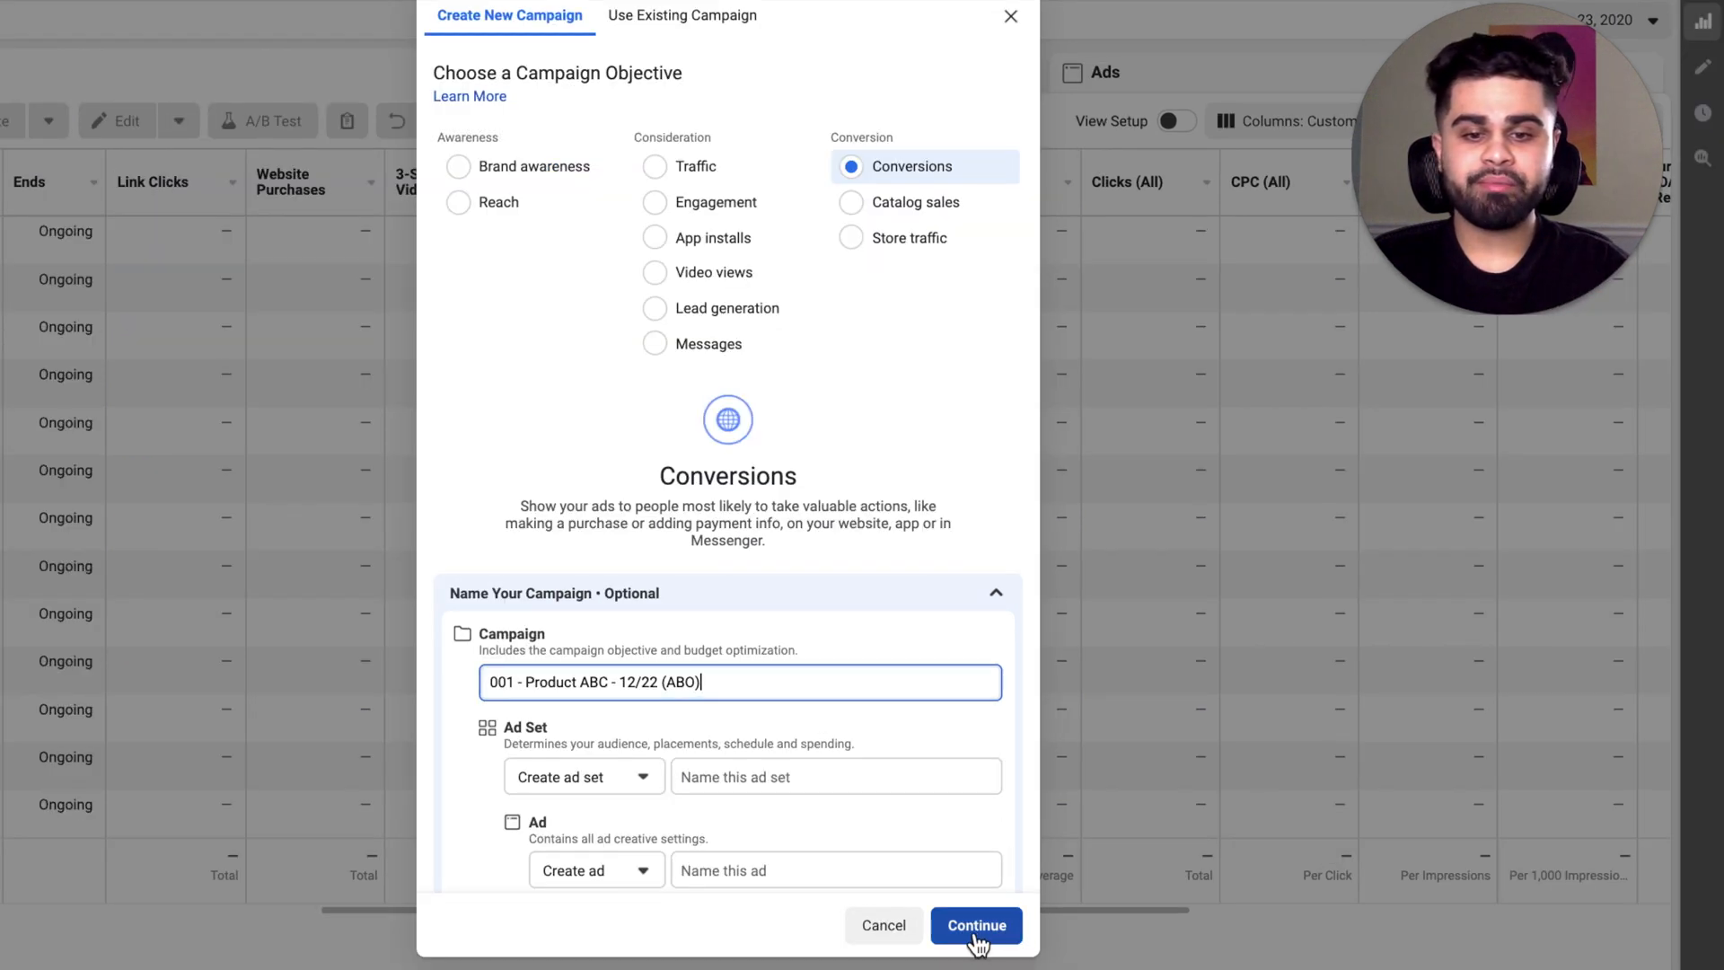
click(977, 939)
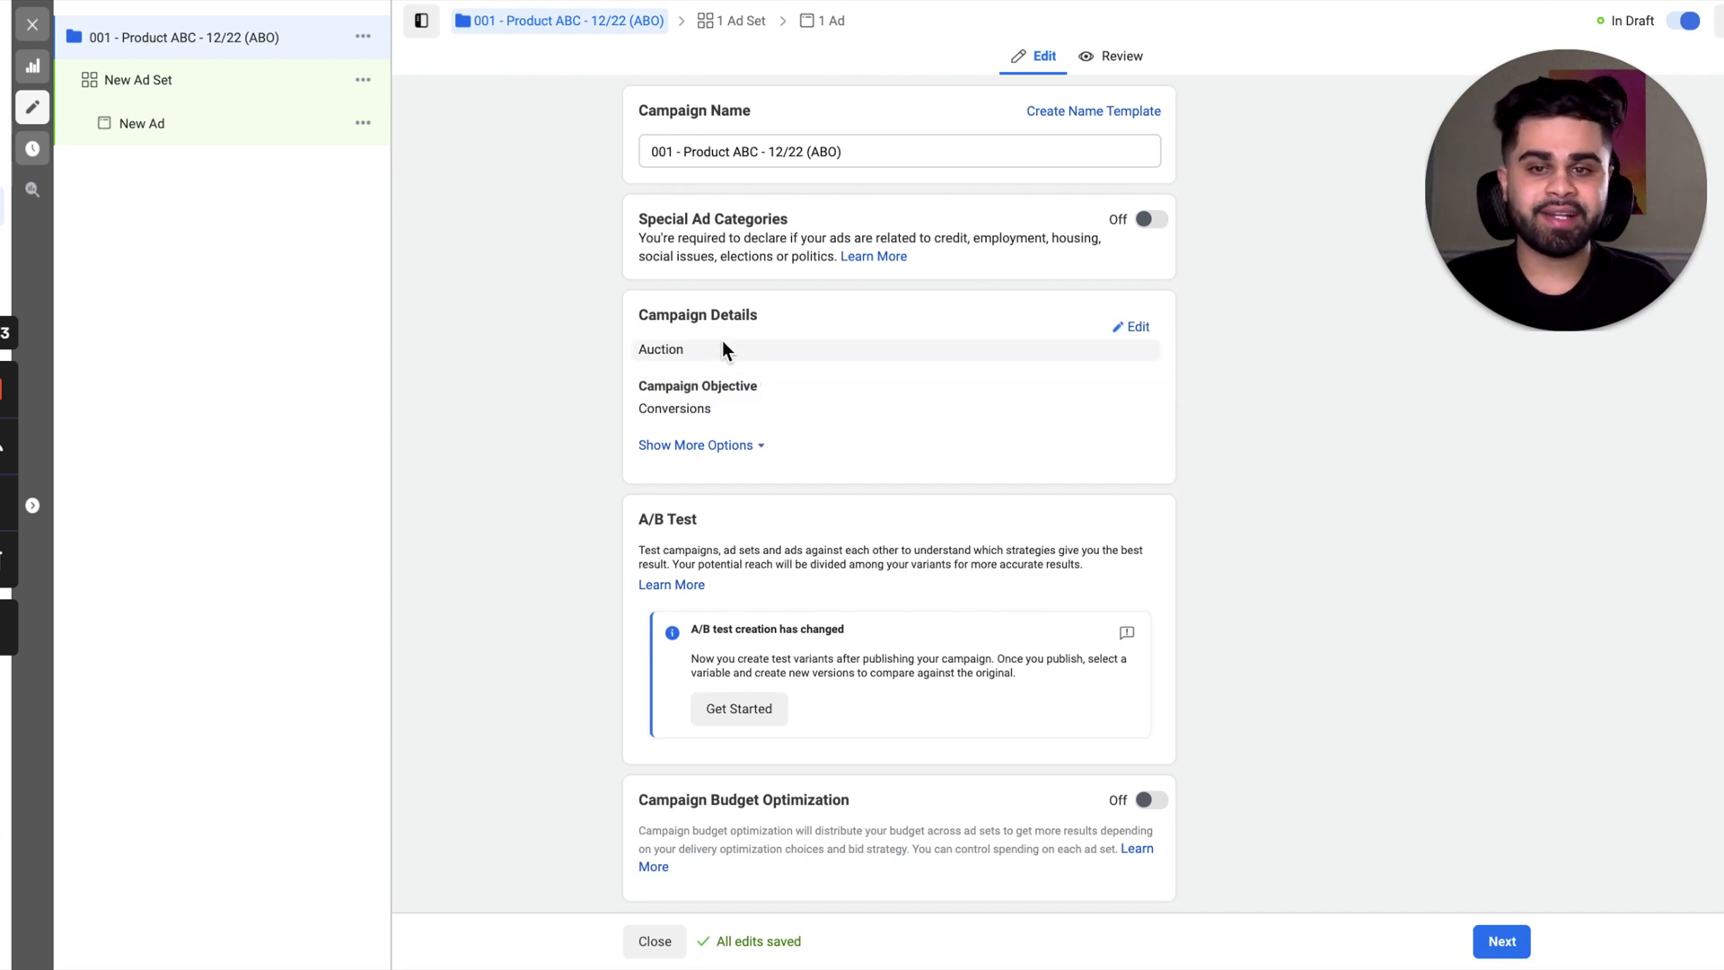
- Expand the additional campaign details options, keep the campaign settings, and proceed to the ad set settings
click(746, 447)
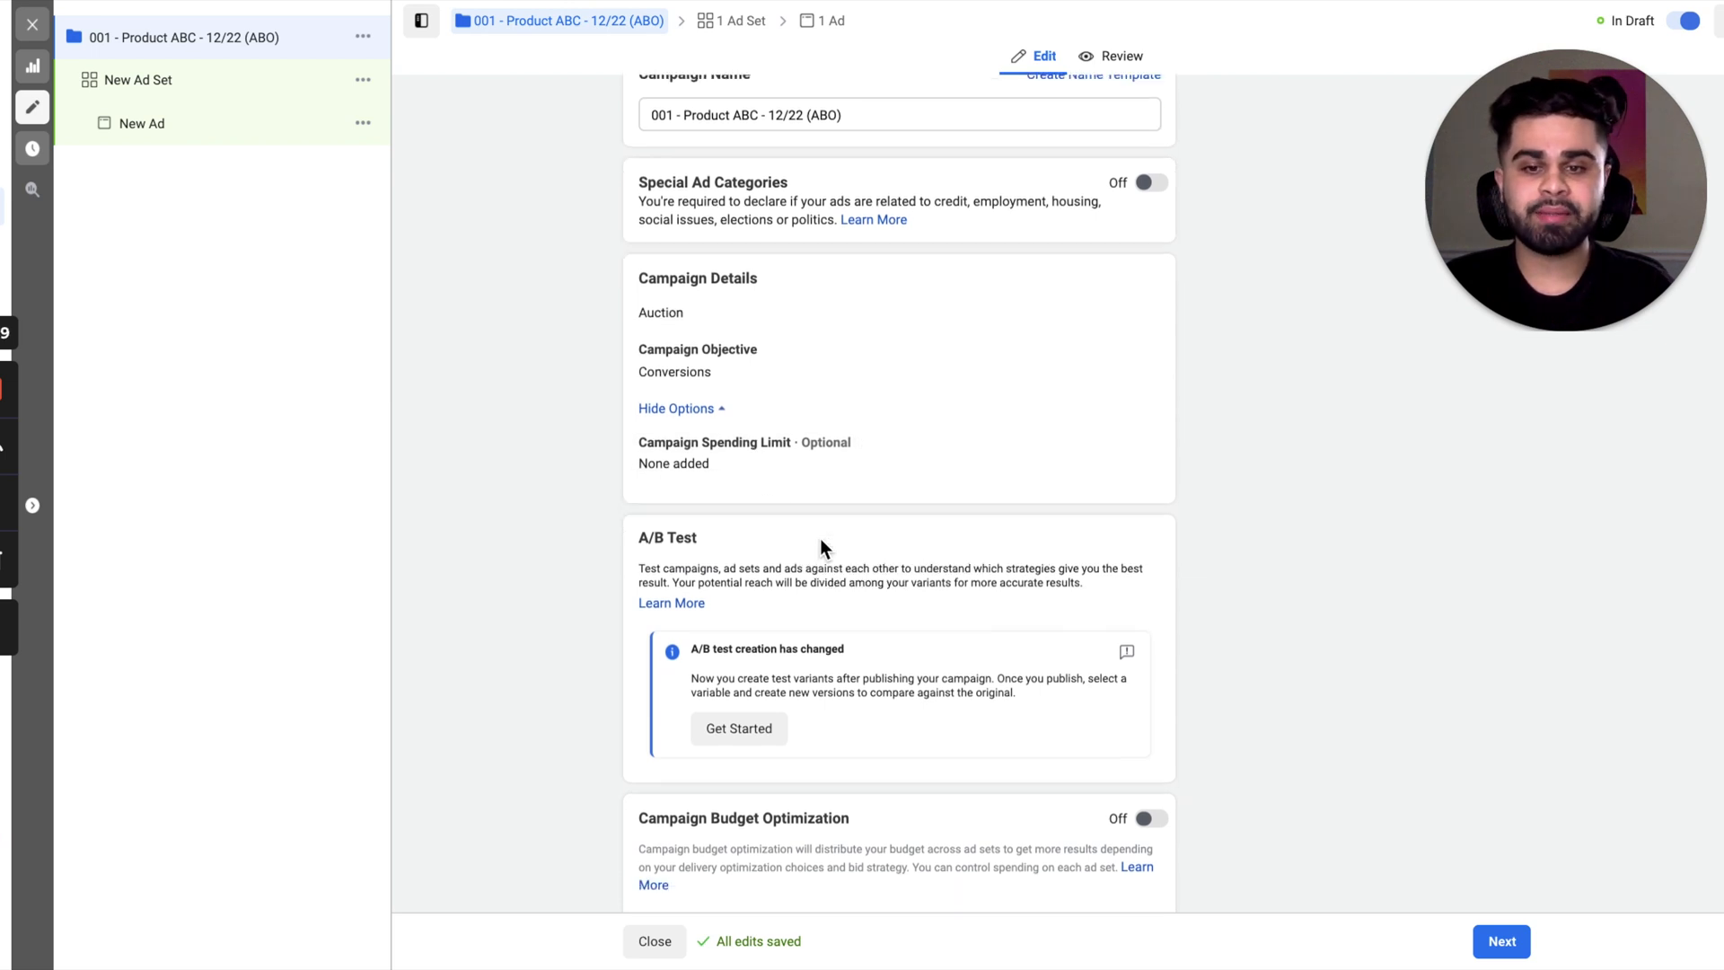
scroll(821, 539, down, 1)
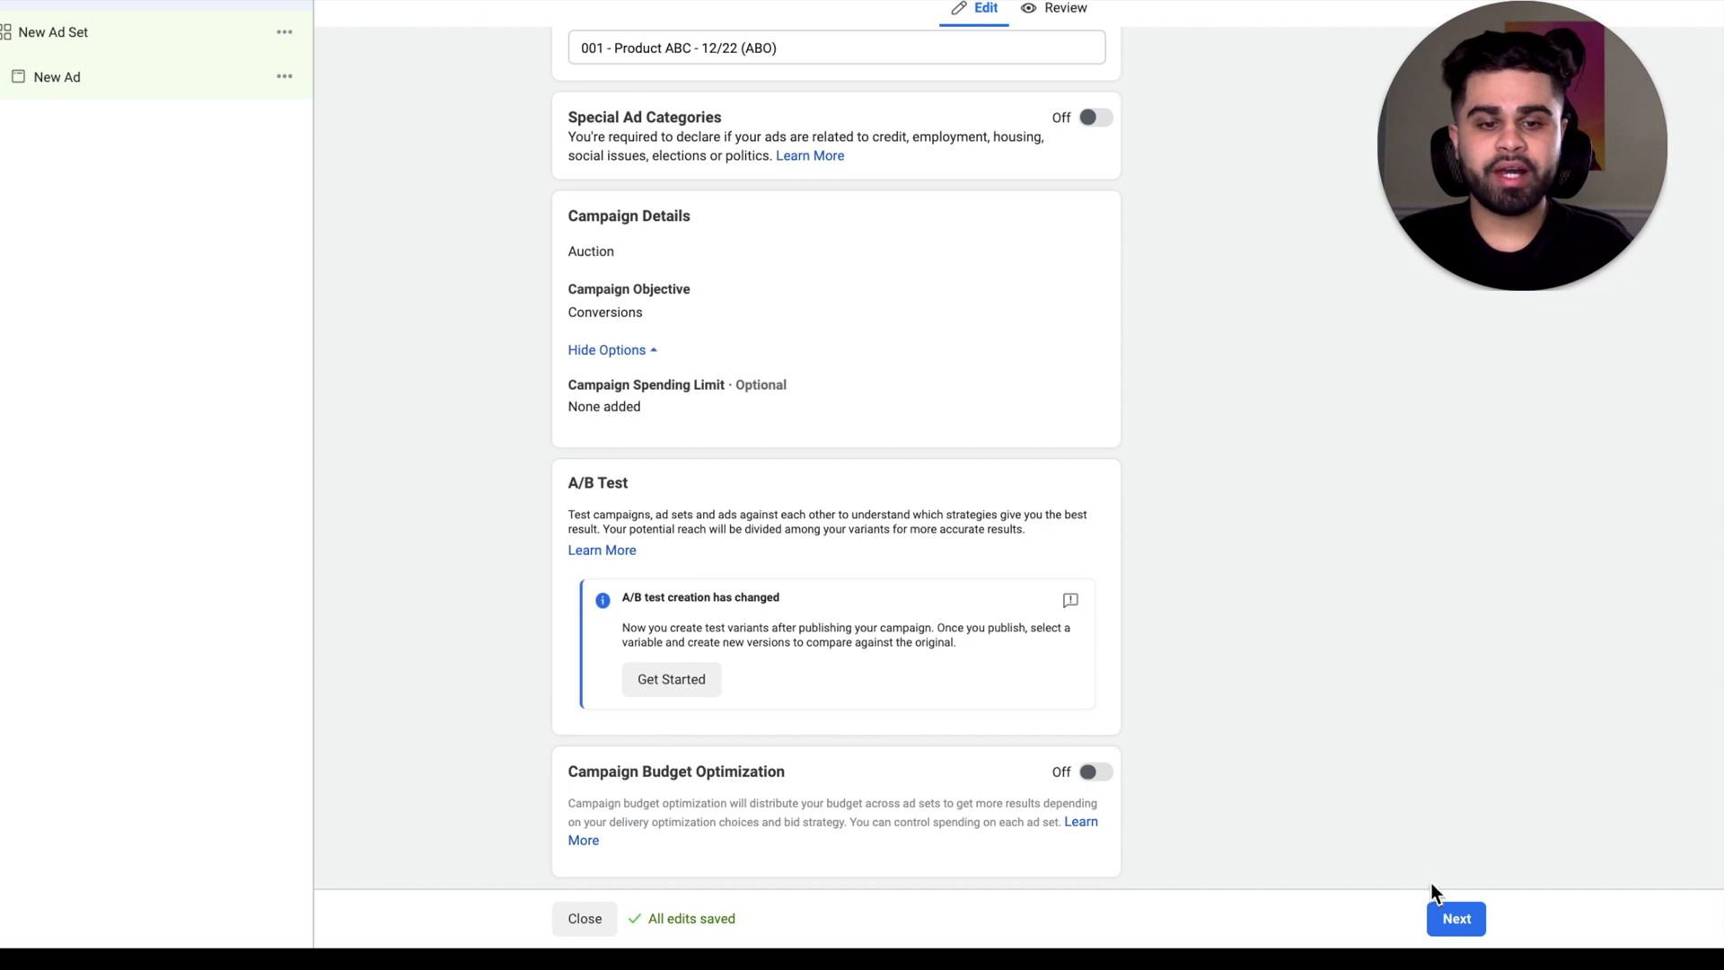
click(1463, 925)
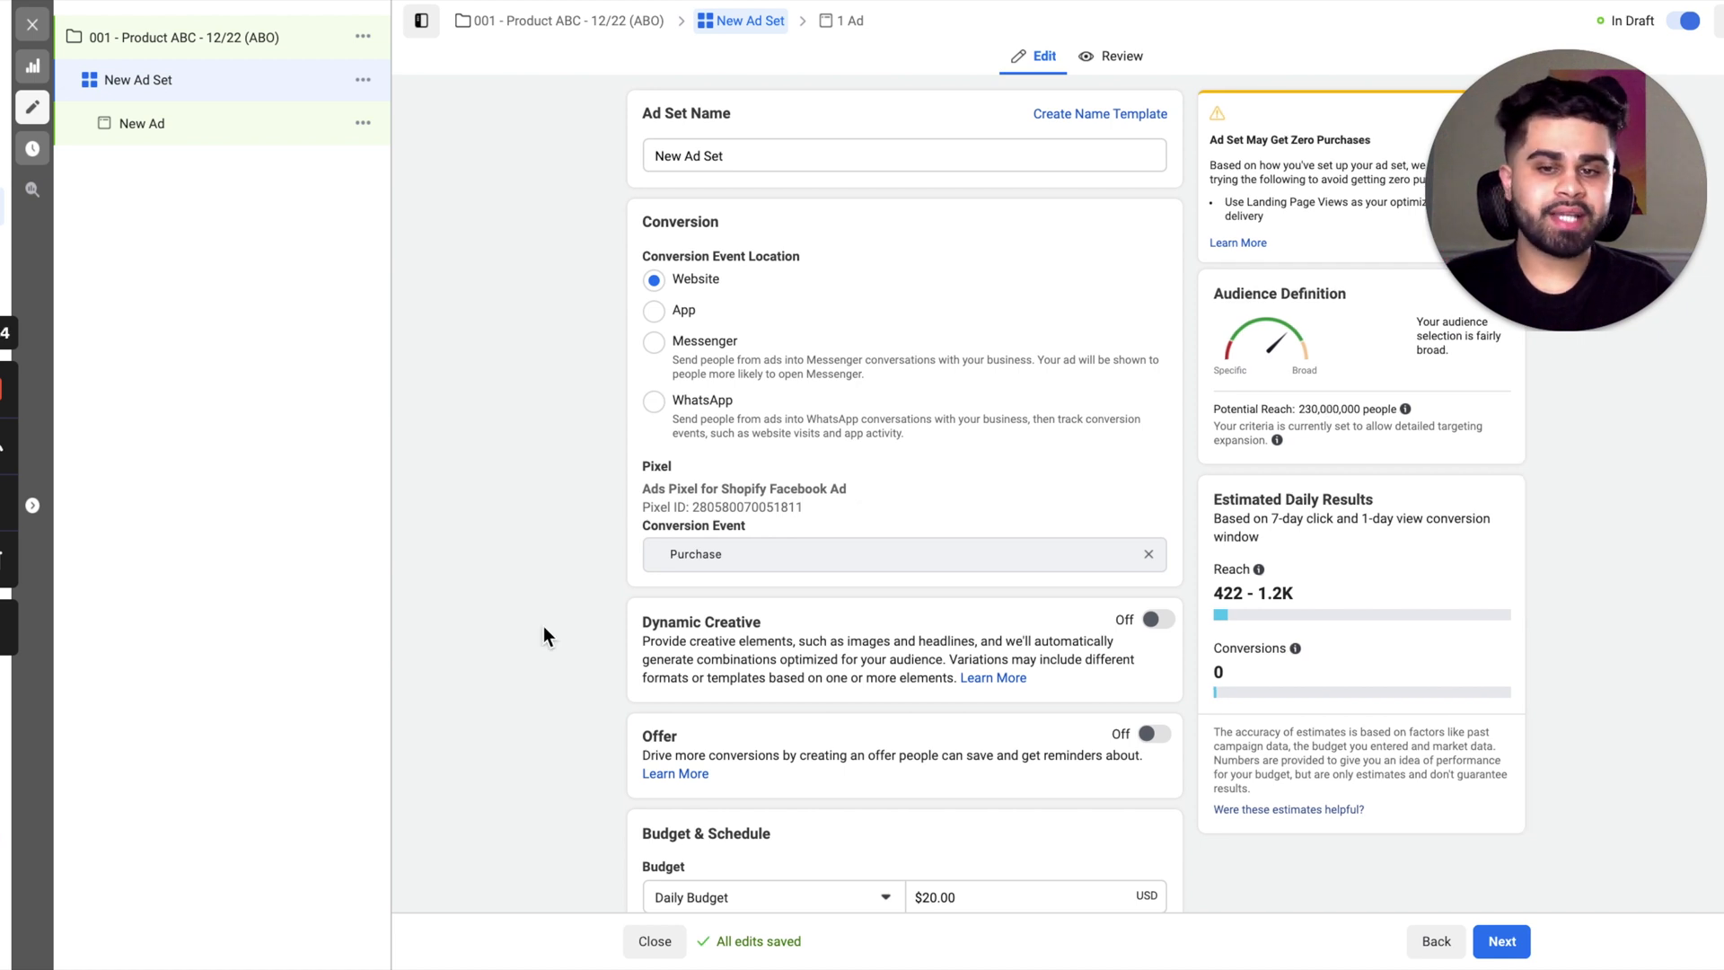
- Set the new ad set's daily budget to $7.00
scroll(543, 628, down, 5)
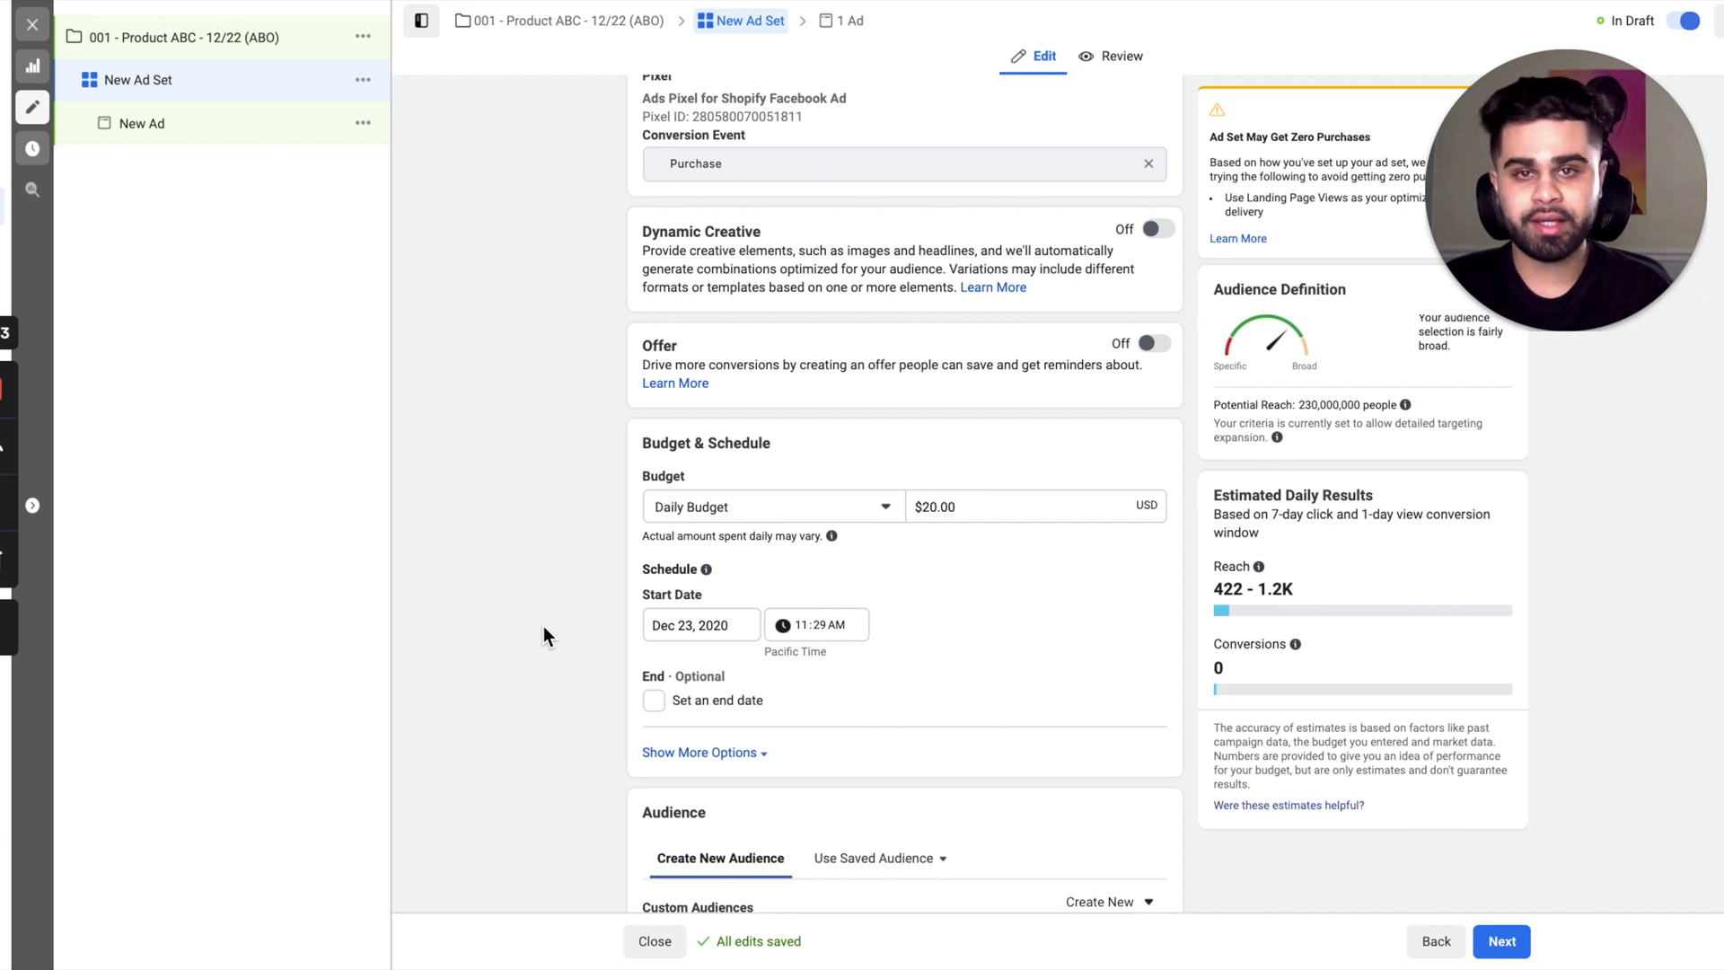
click(974, 505)
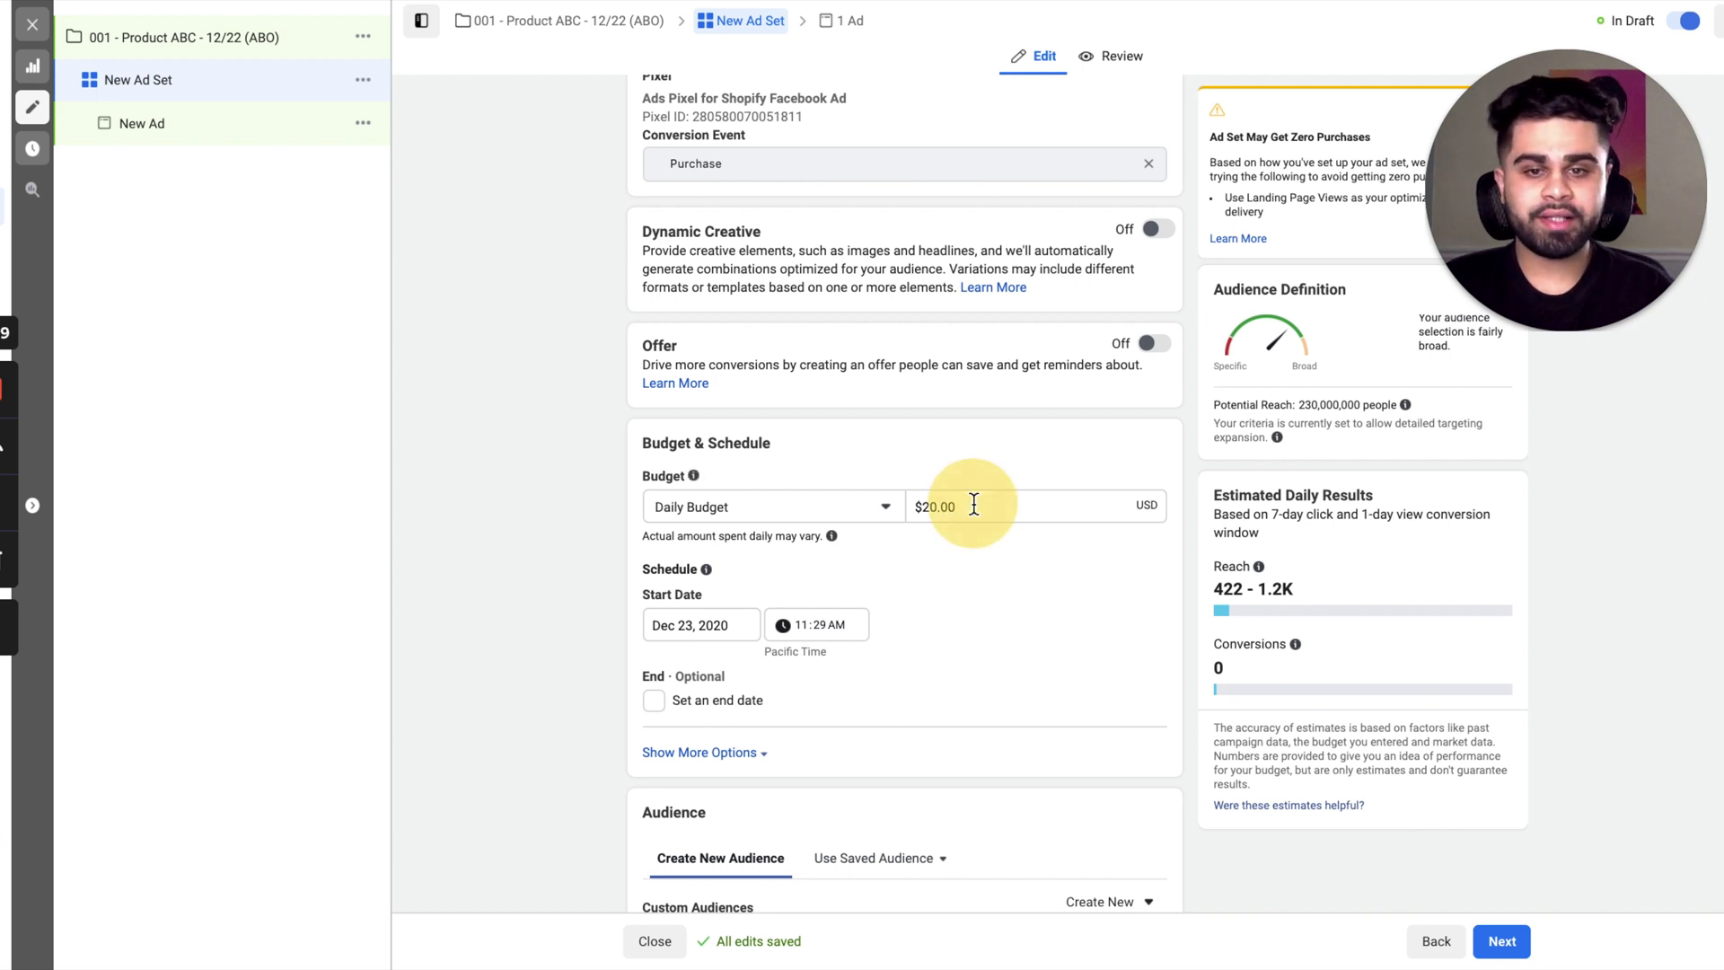
key(BackSpace)
key(BackSpace)
key(BackSpace)
key(BackSpace)
key(BackSpace)
text(7.00)
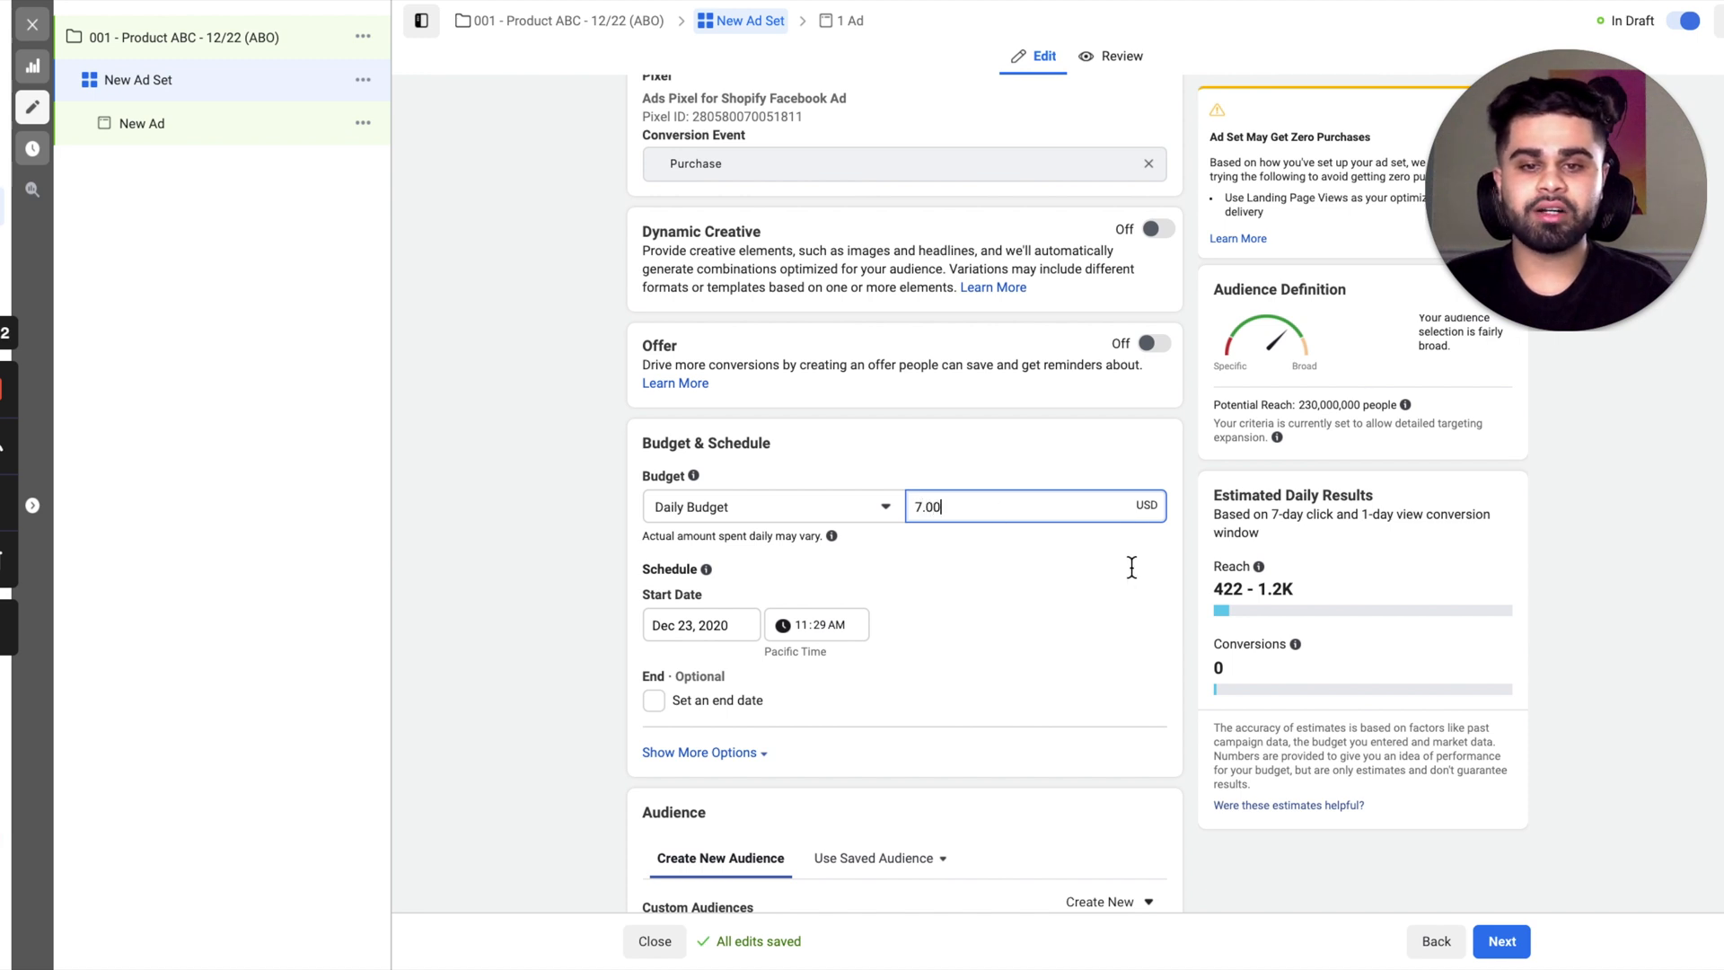
click(946, 637)
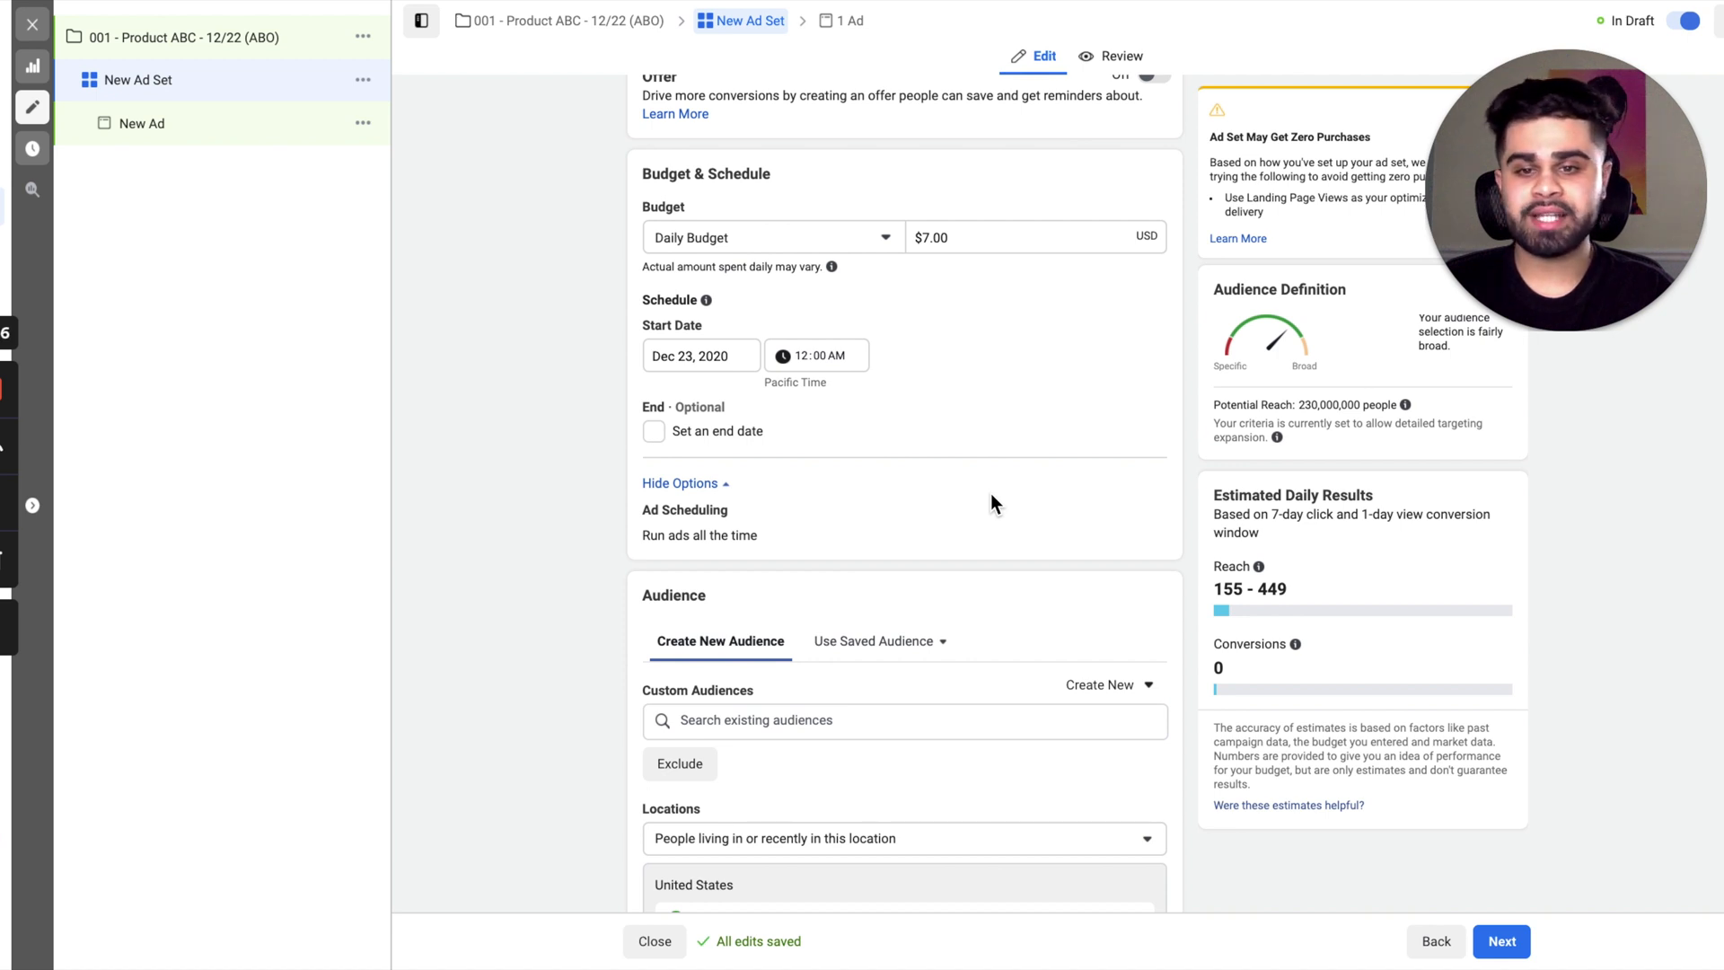
- Set the audience's location targeting to "People living in this location"
scroll(846, 537, down, 3)
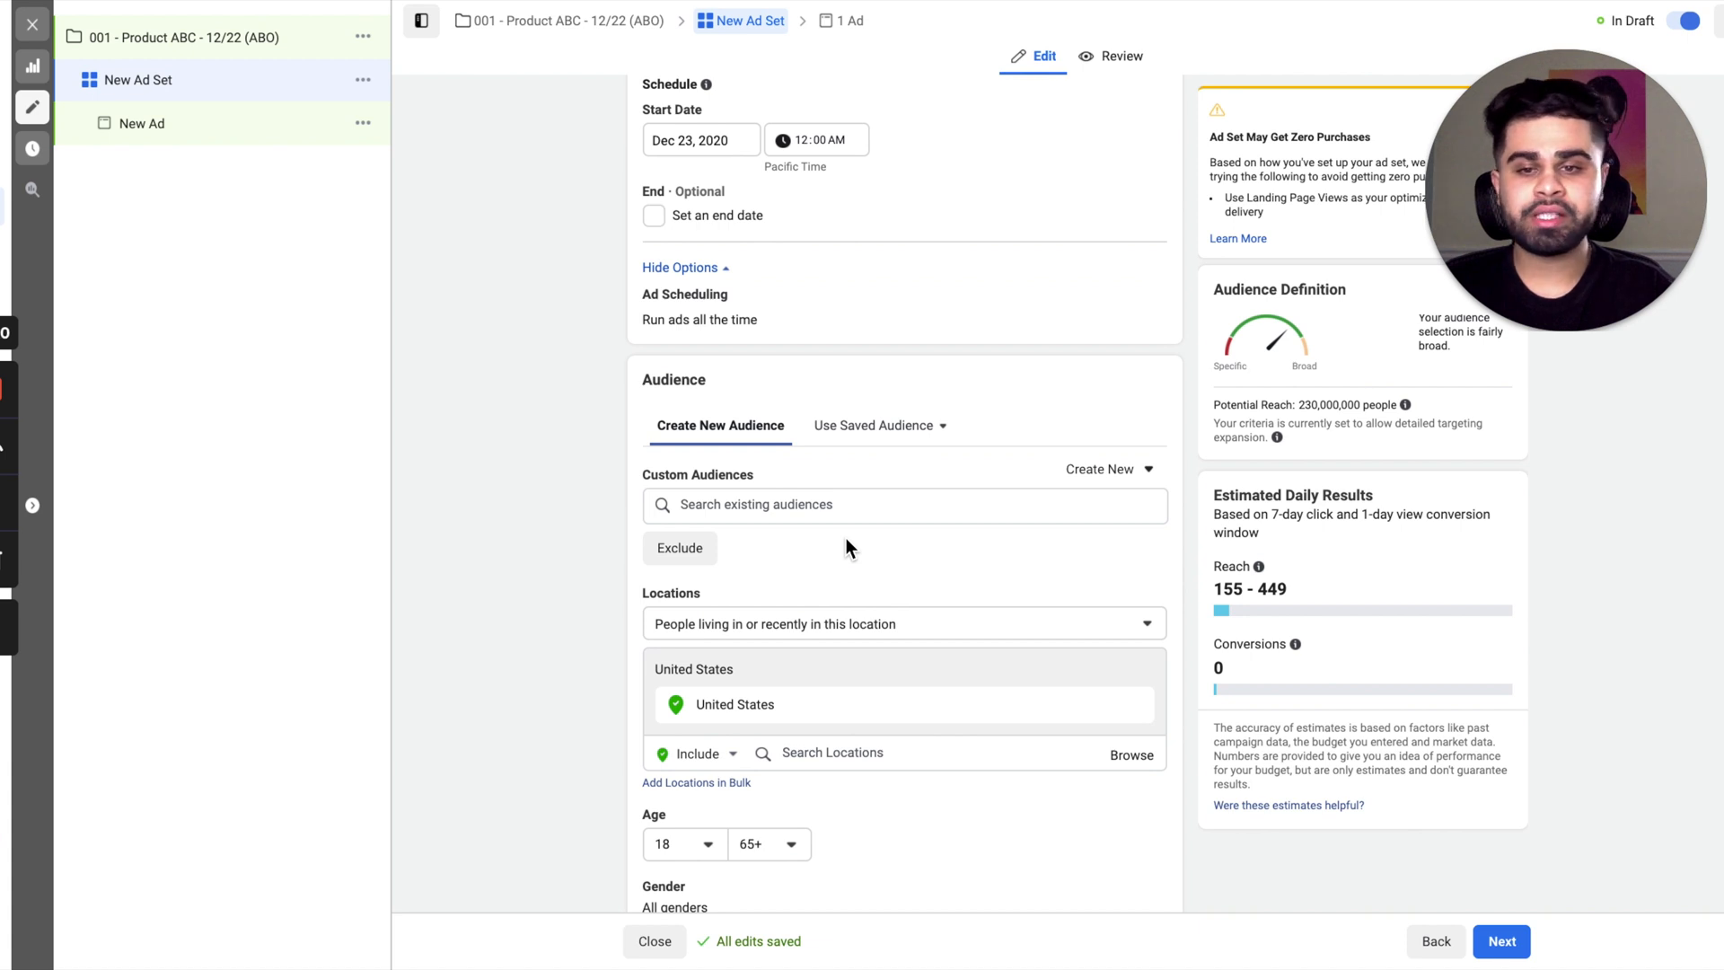
scroll(846, 548, down, 3)
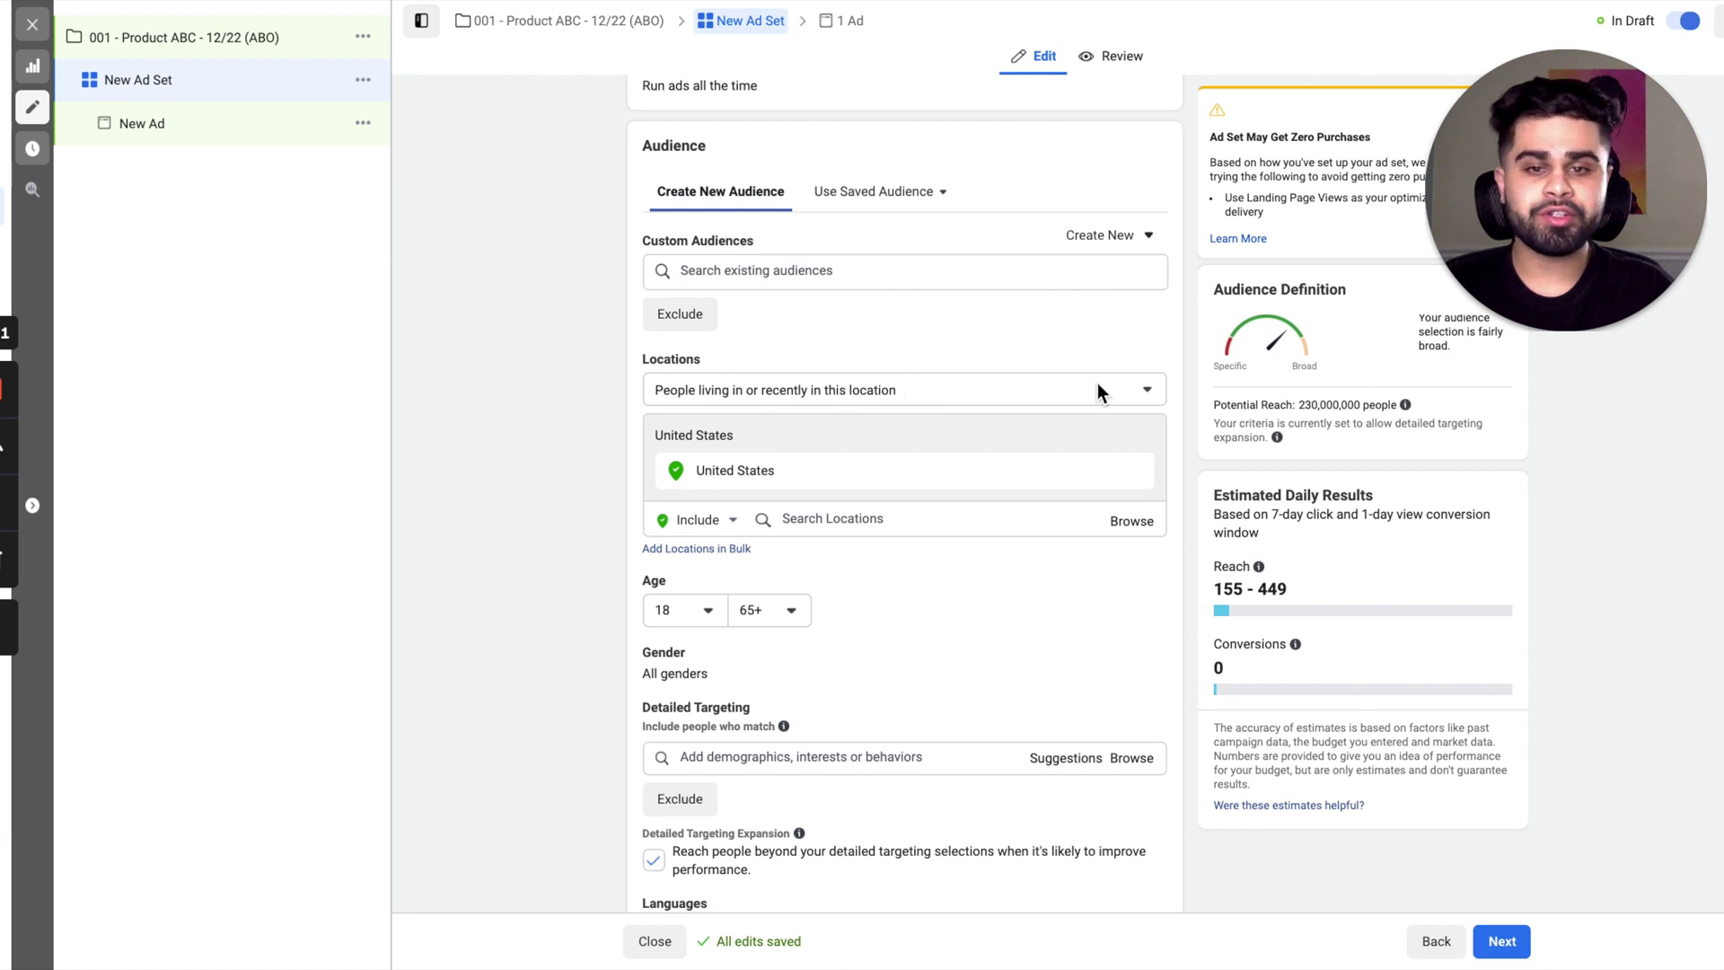
click(1146, 390)
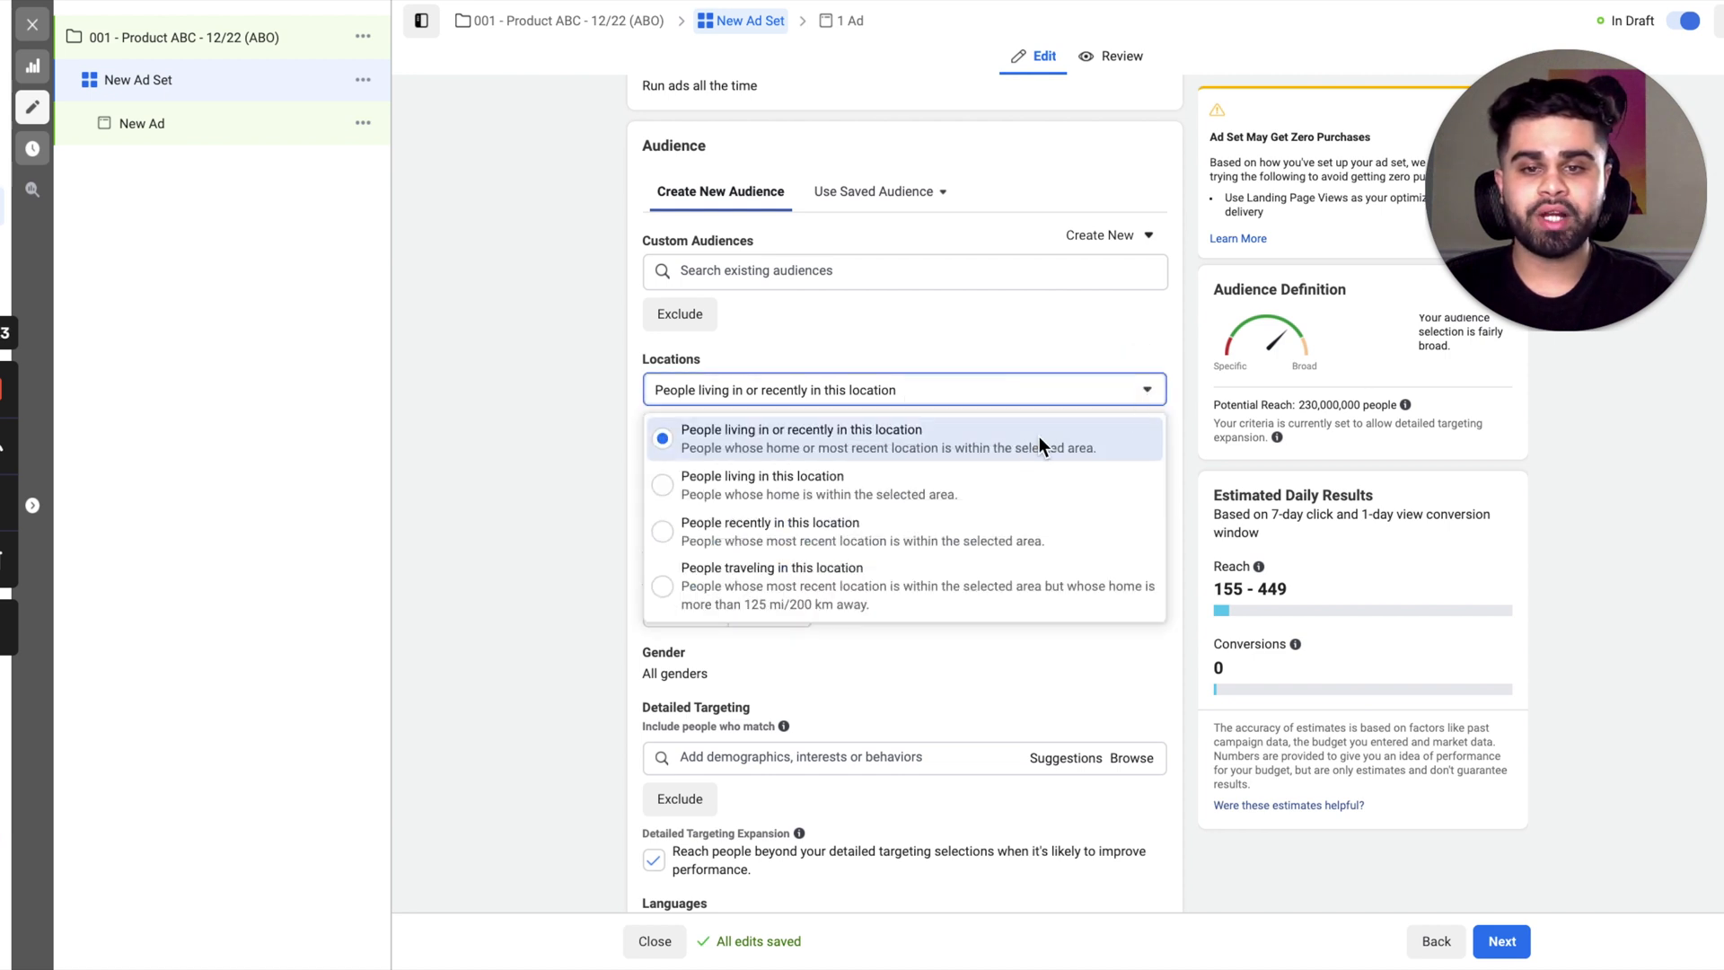
click(985, 489)
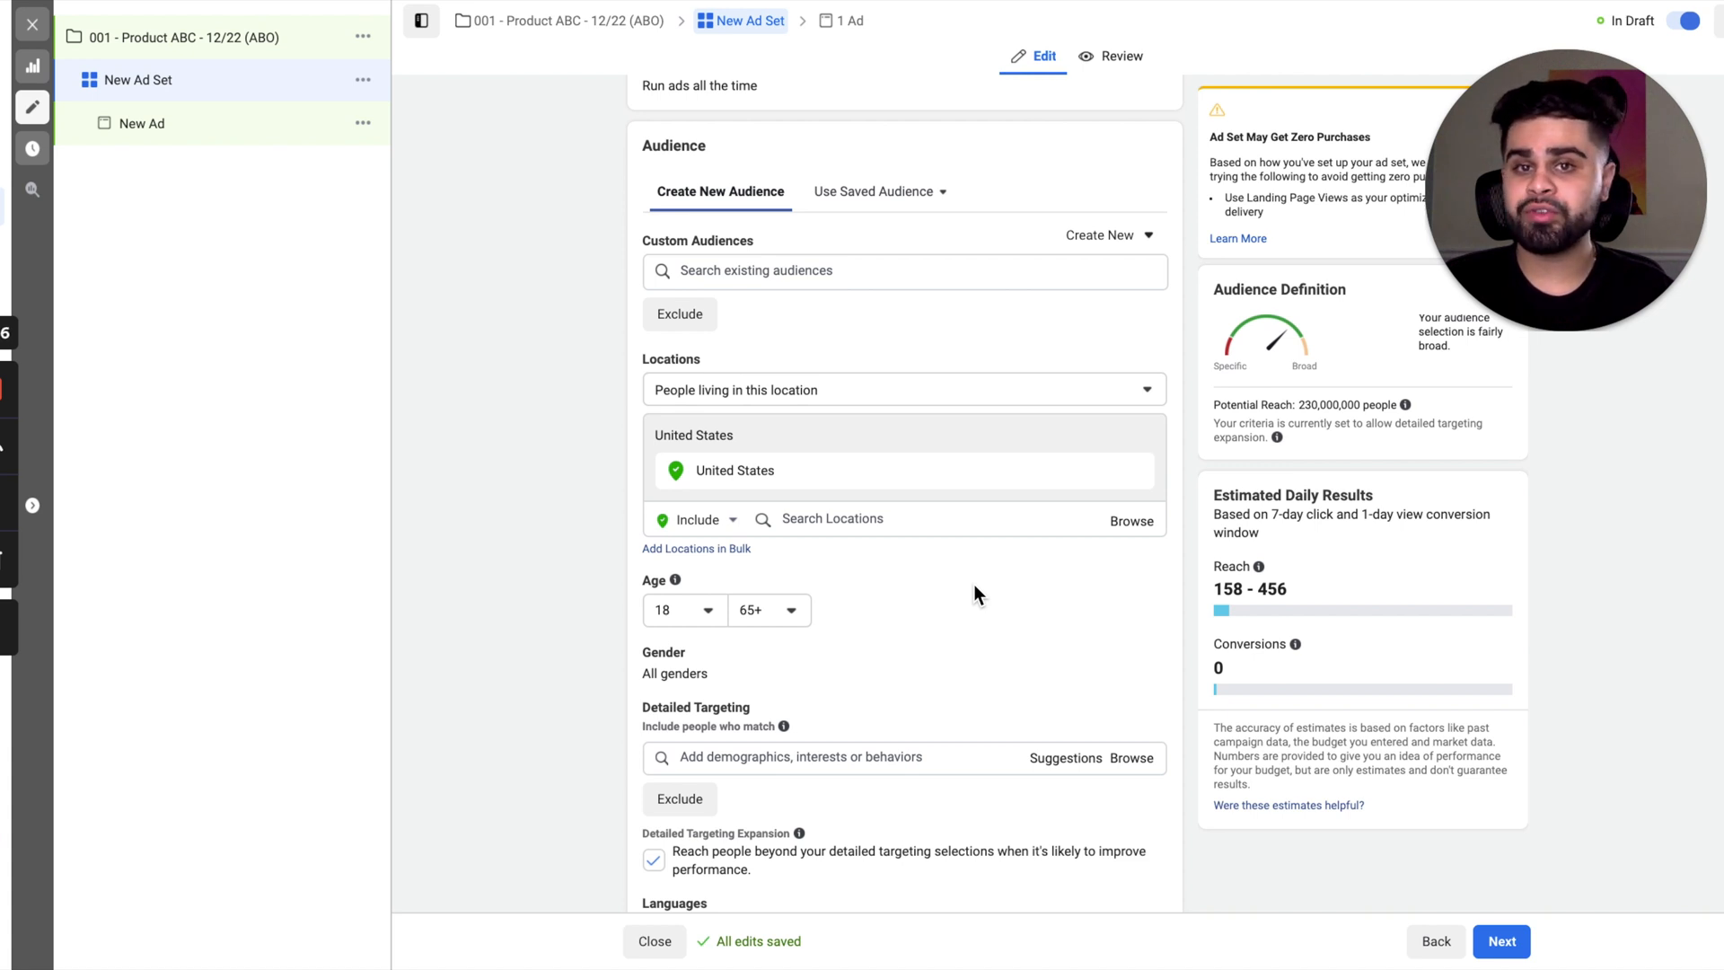
- Add a detailed targeting exclusion for people interested in "Drop shipping"
scroll(975, 592, down, 2)
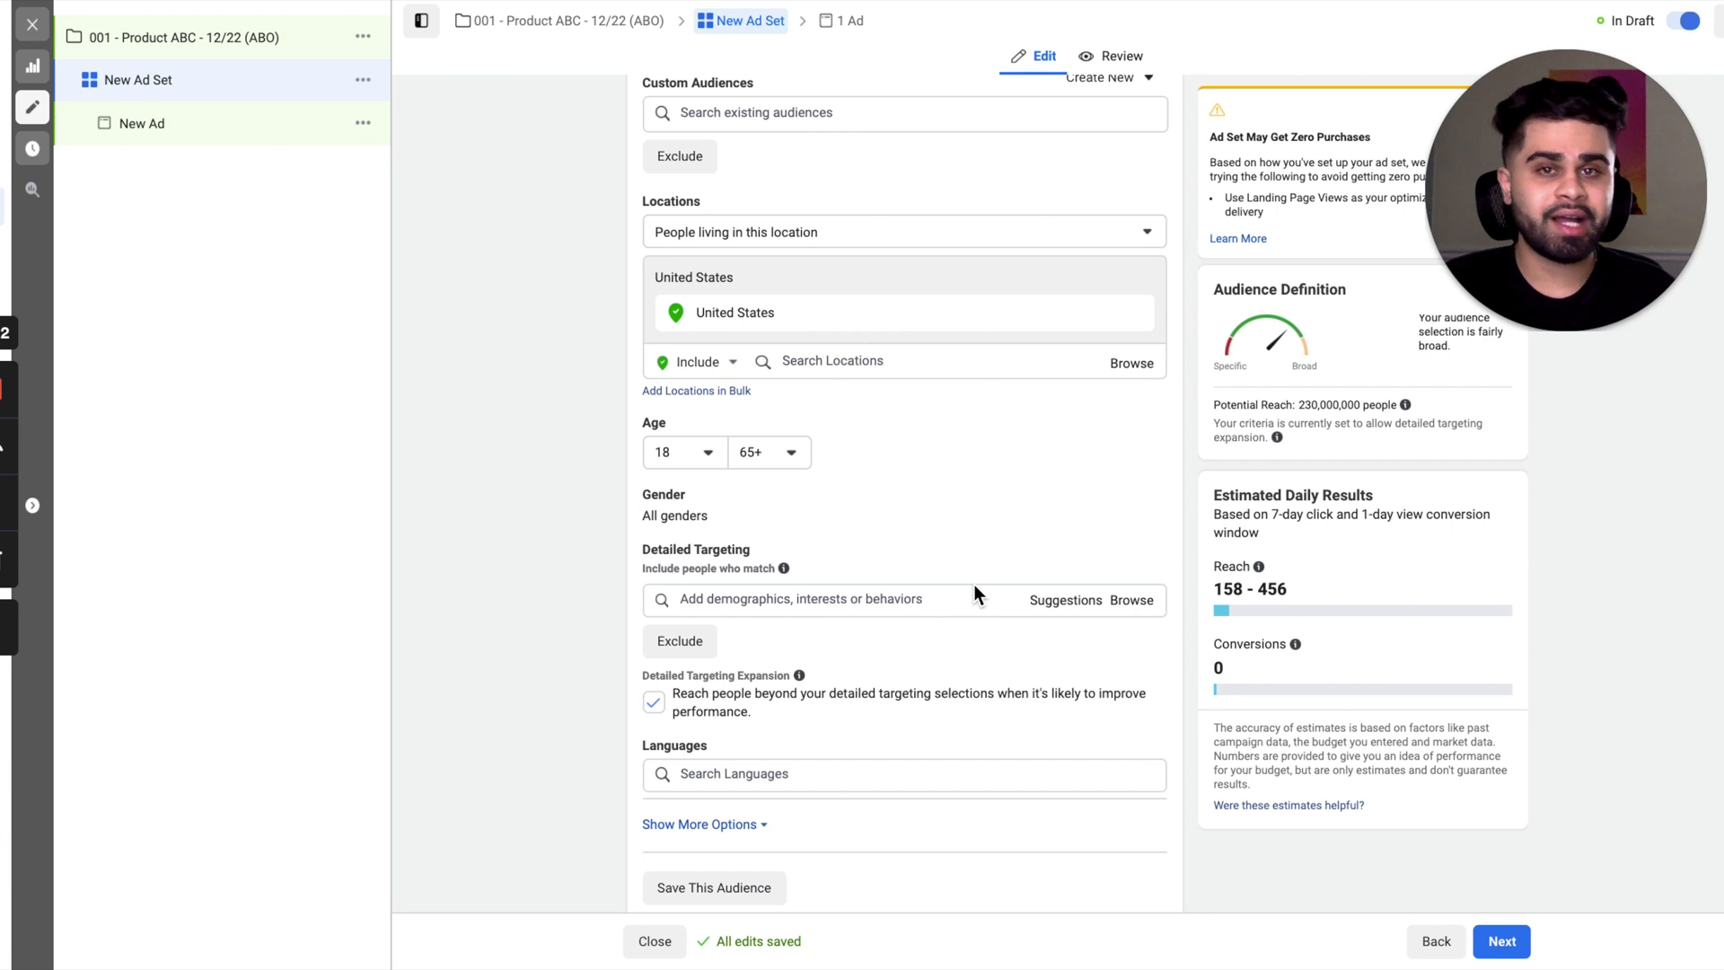
mouse_move(1139, 499)
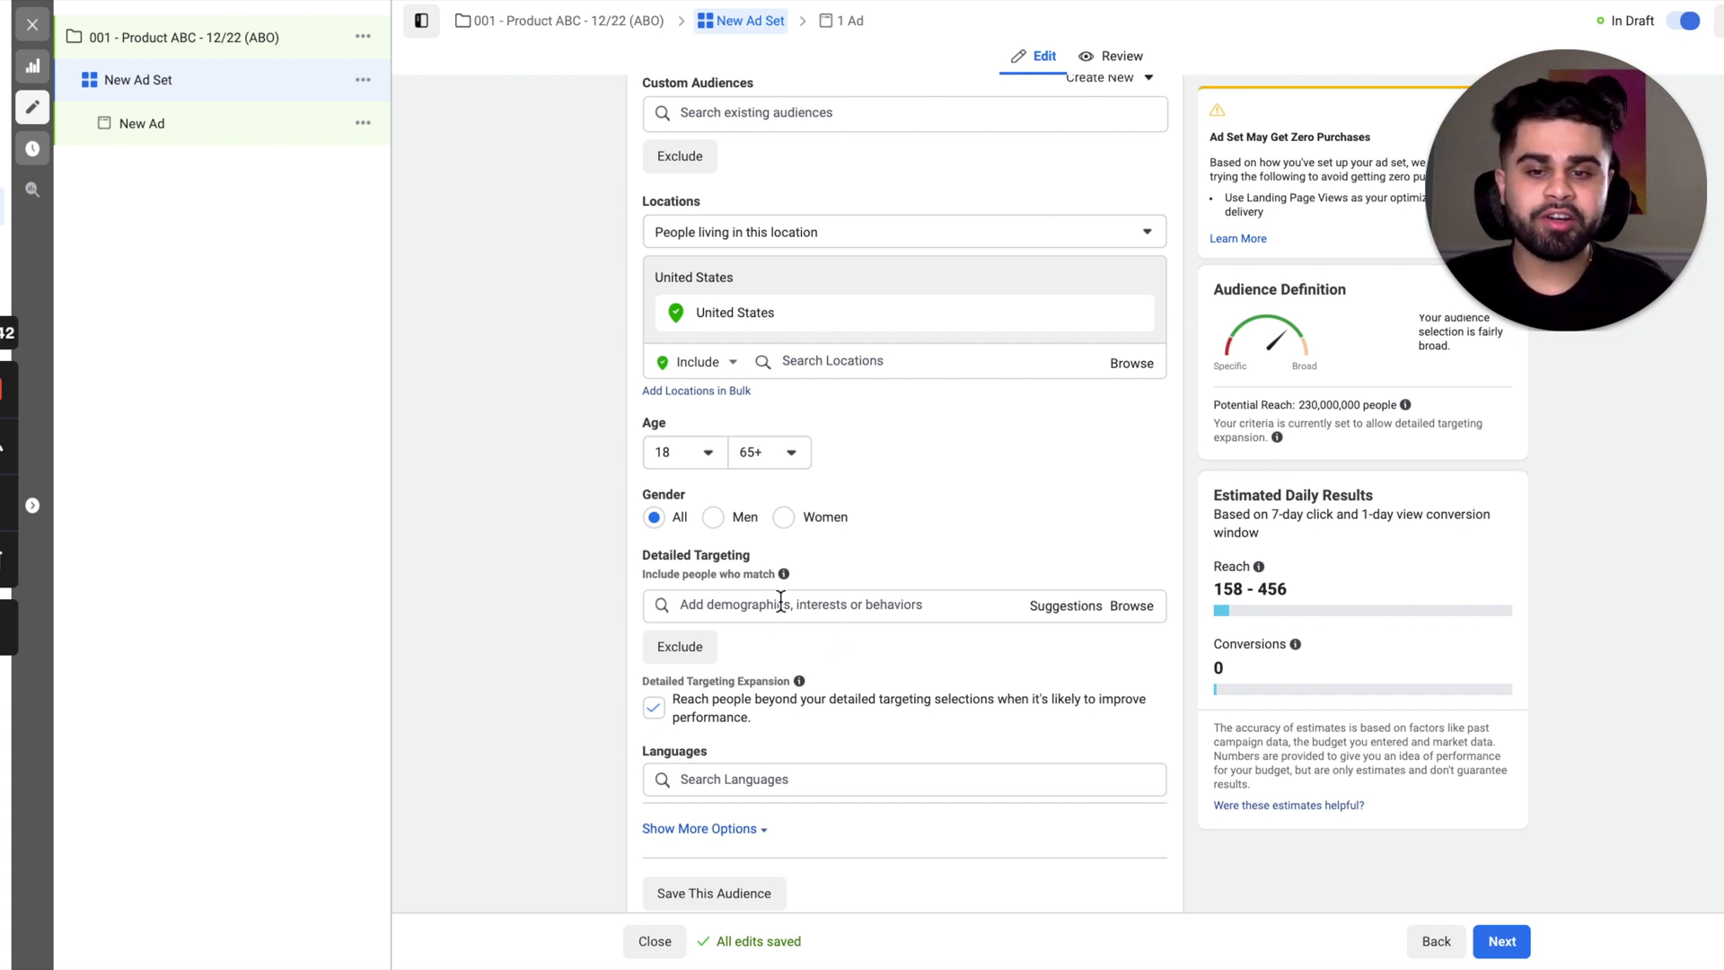
click(678, 661)
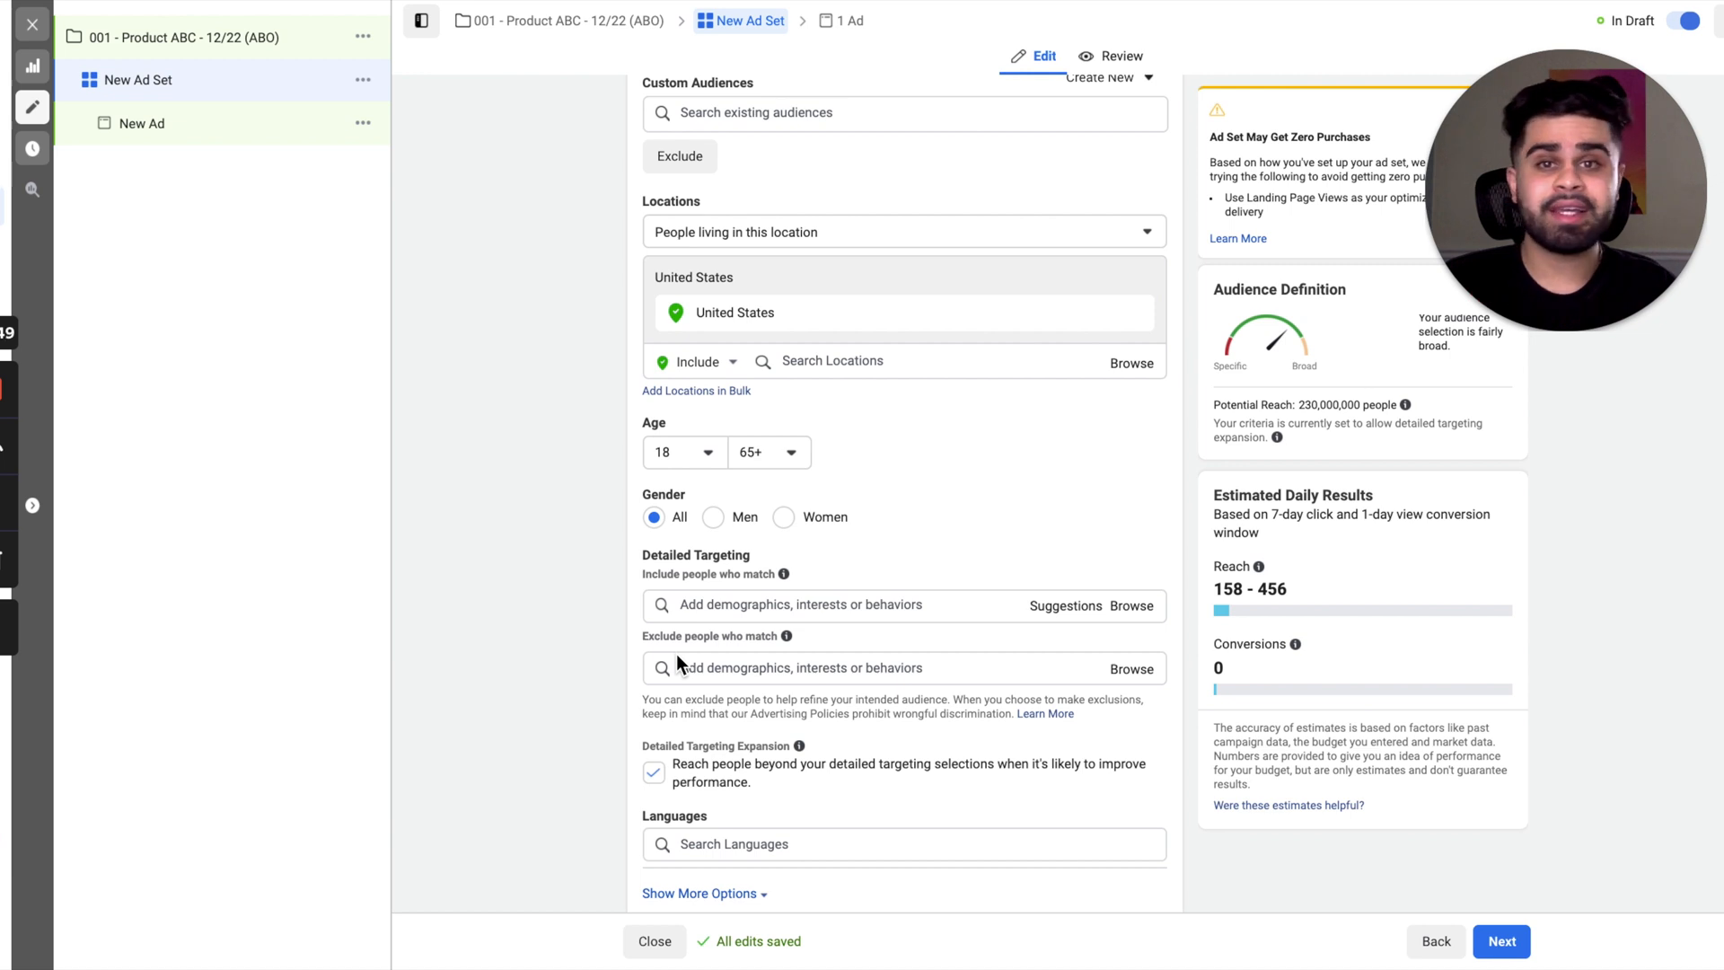
click(720, 668)
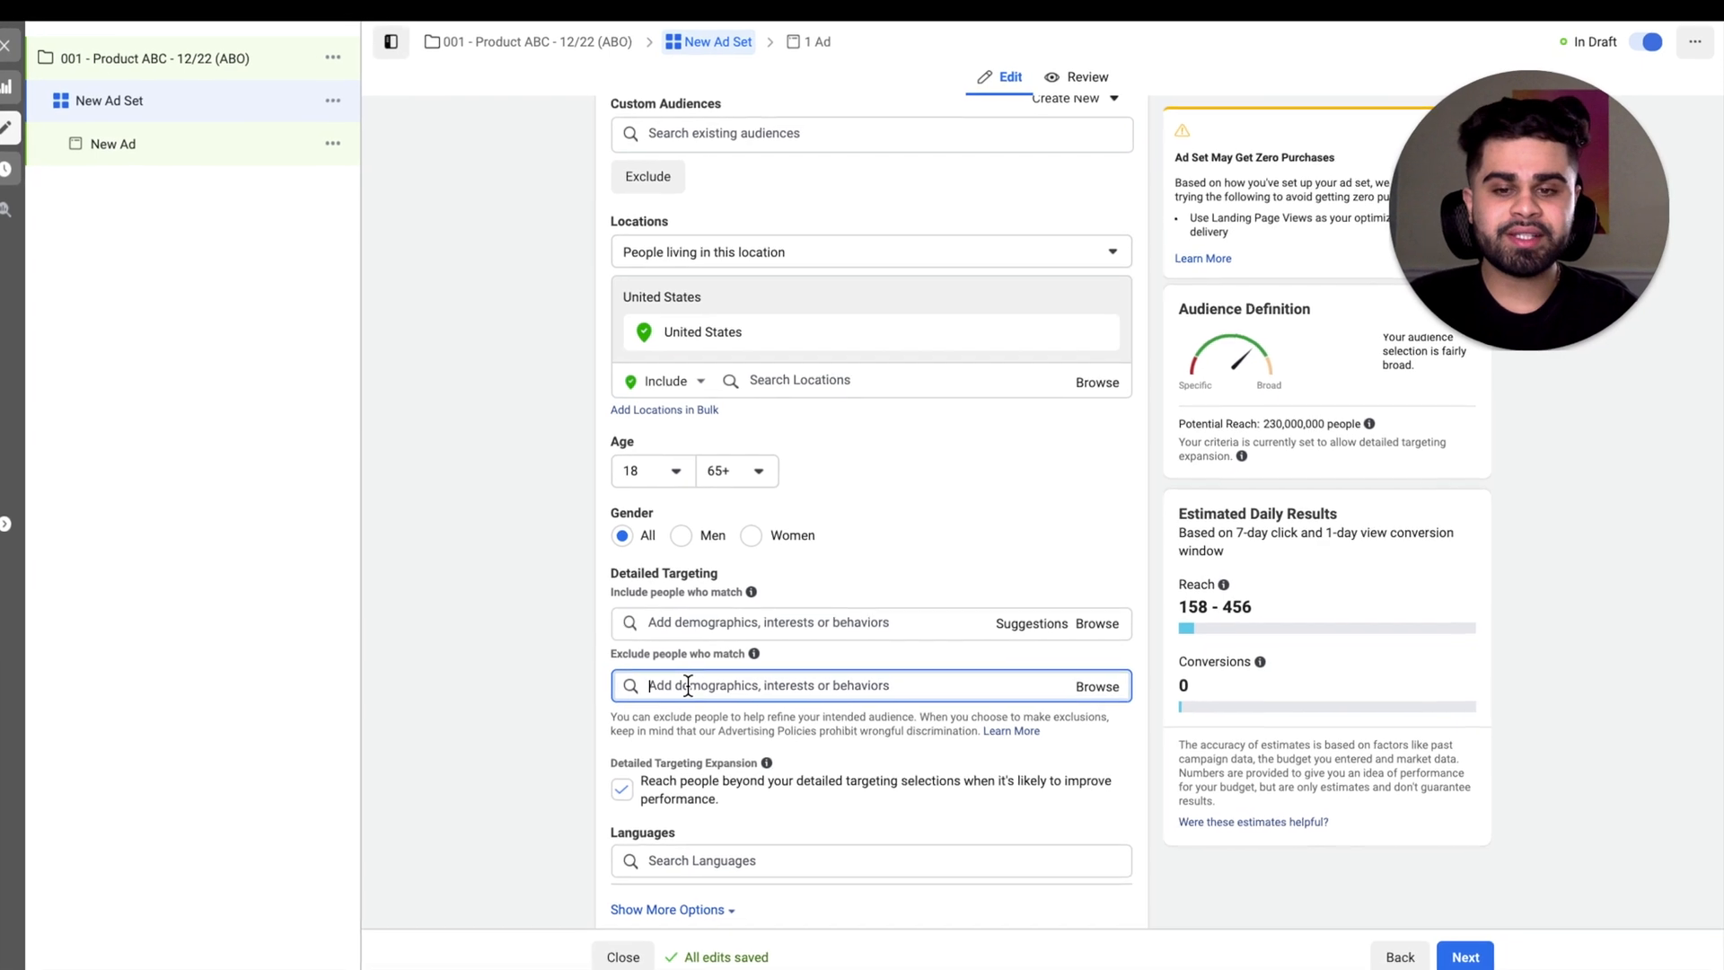
text(dropshipping)
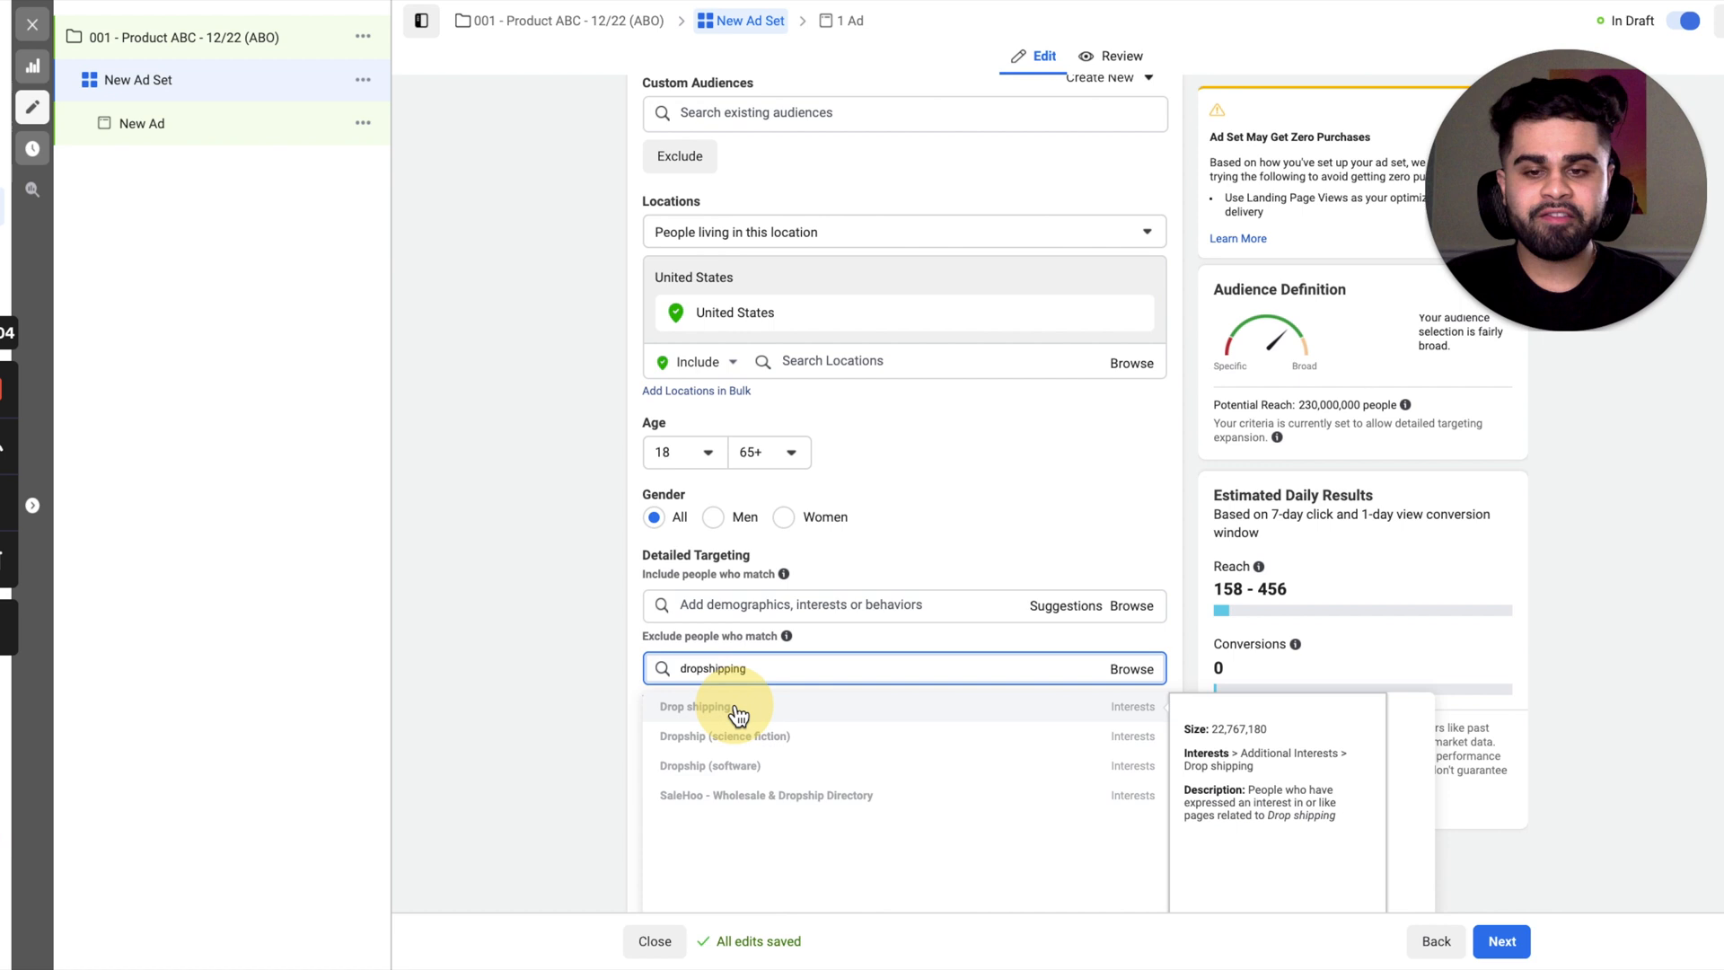
click(737, 709)
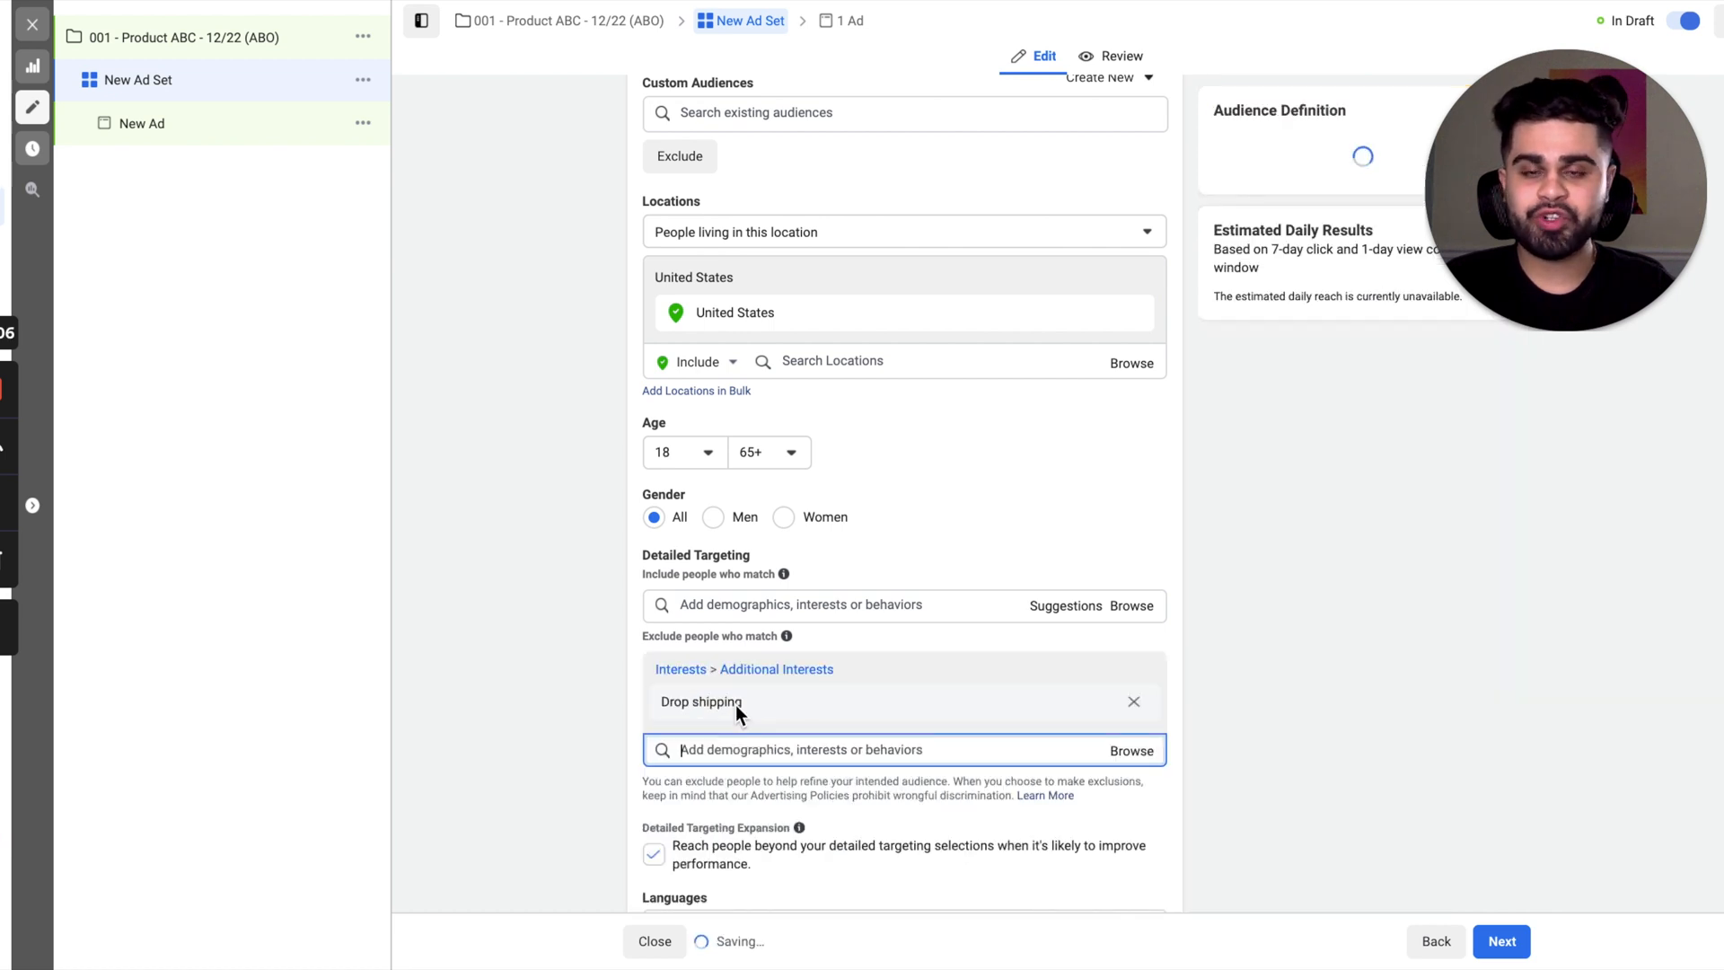
- Exclude people with the "AliExpress" interest from the audience as well
click(737, 742)
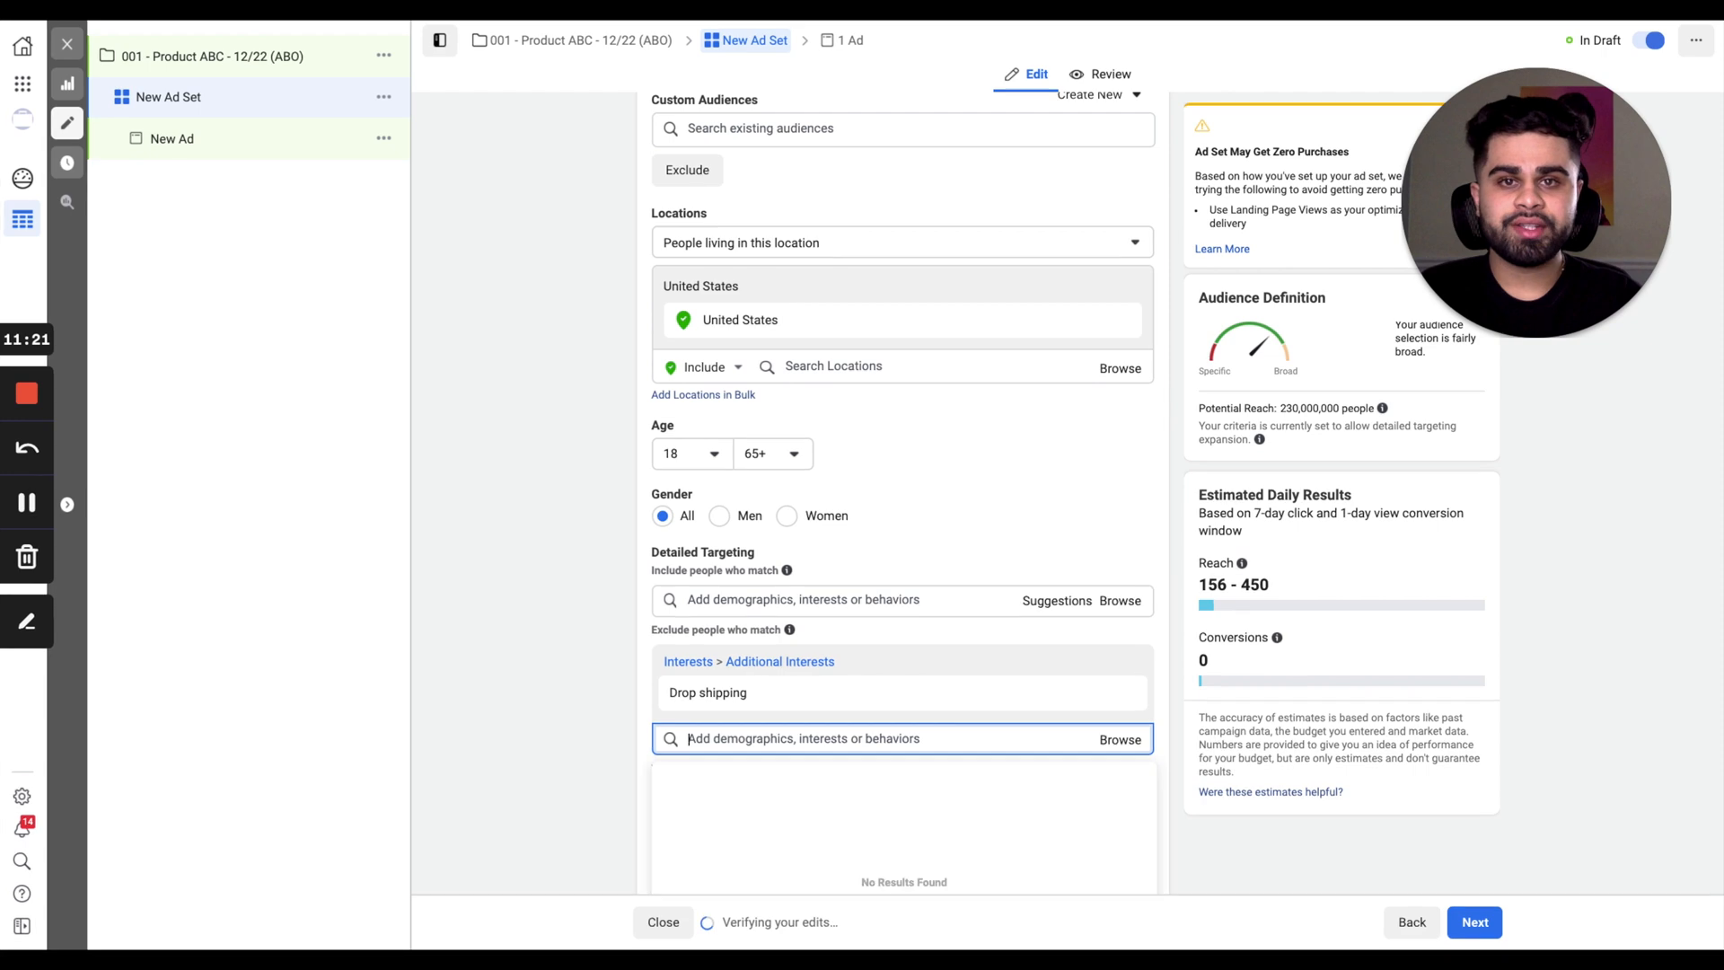
text(aliexpre)
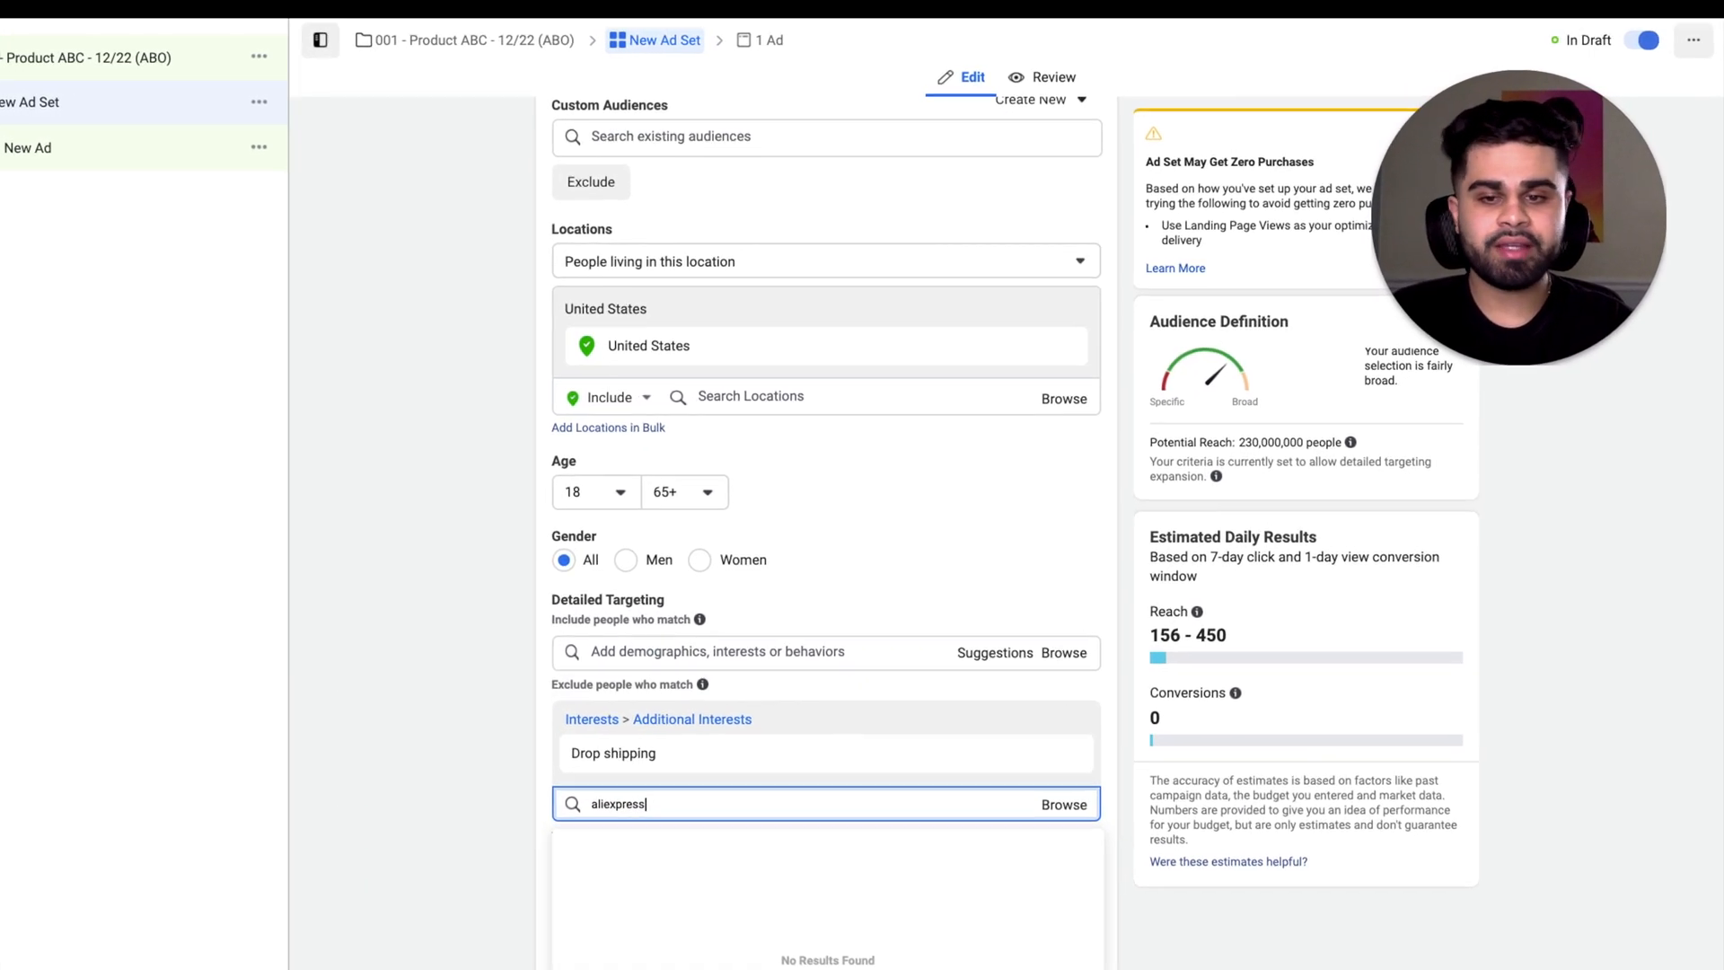
text(ss)
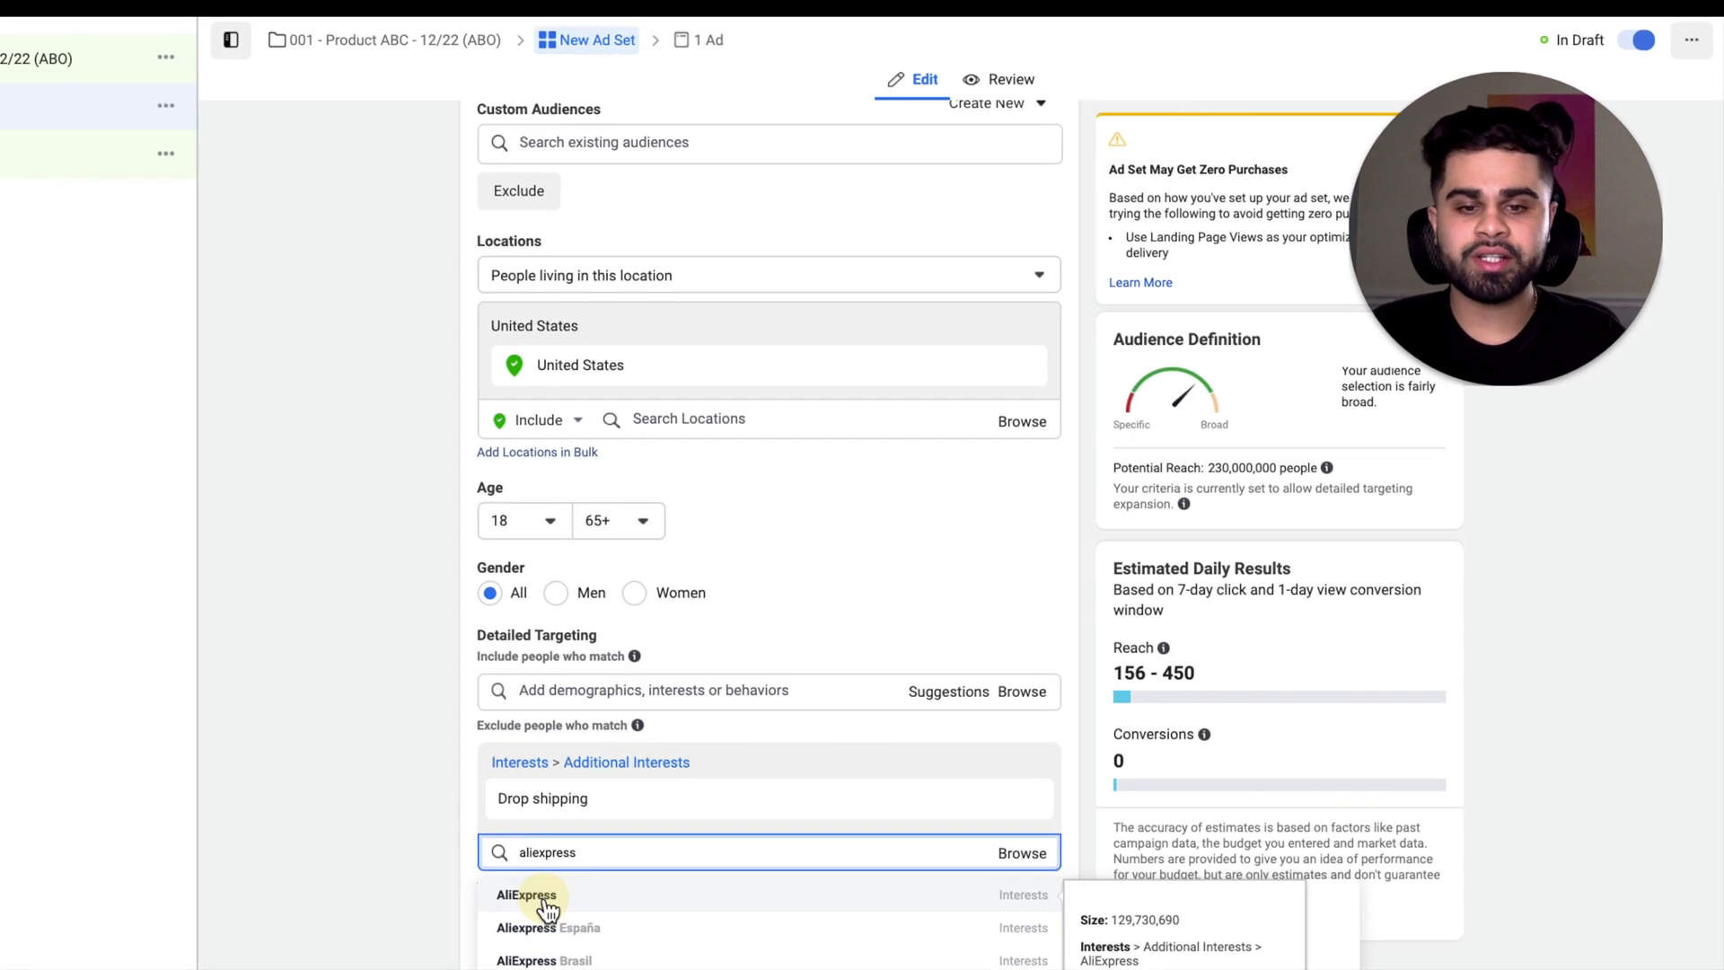
click(564, 890)
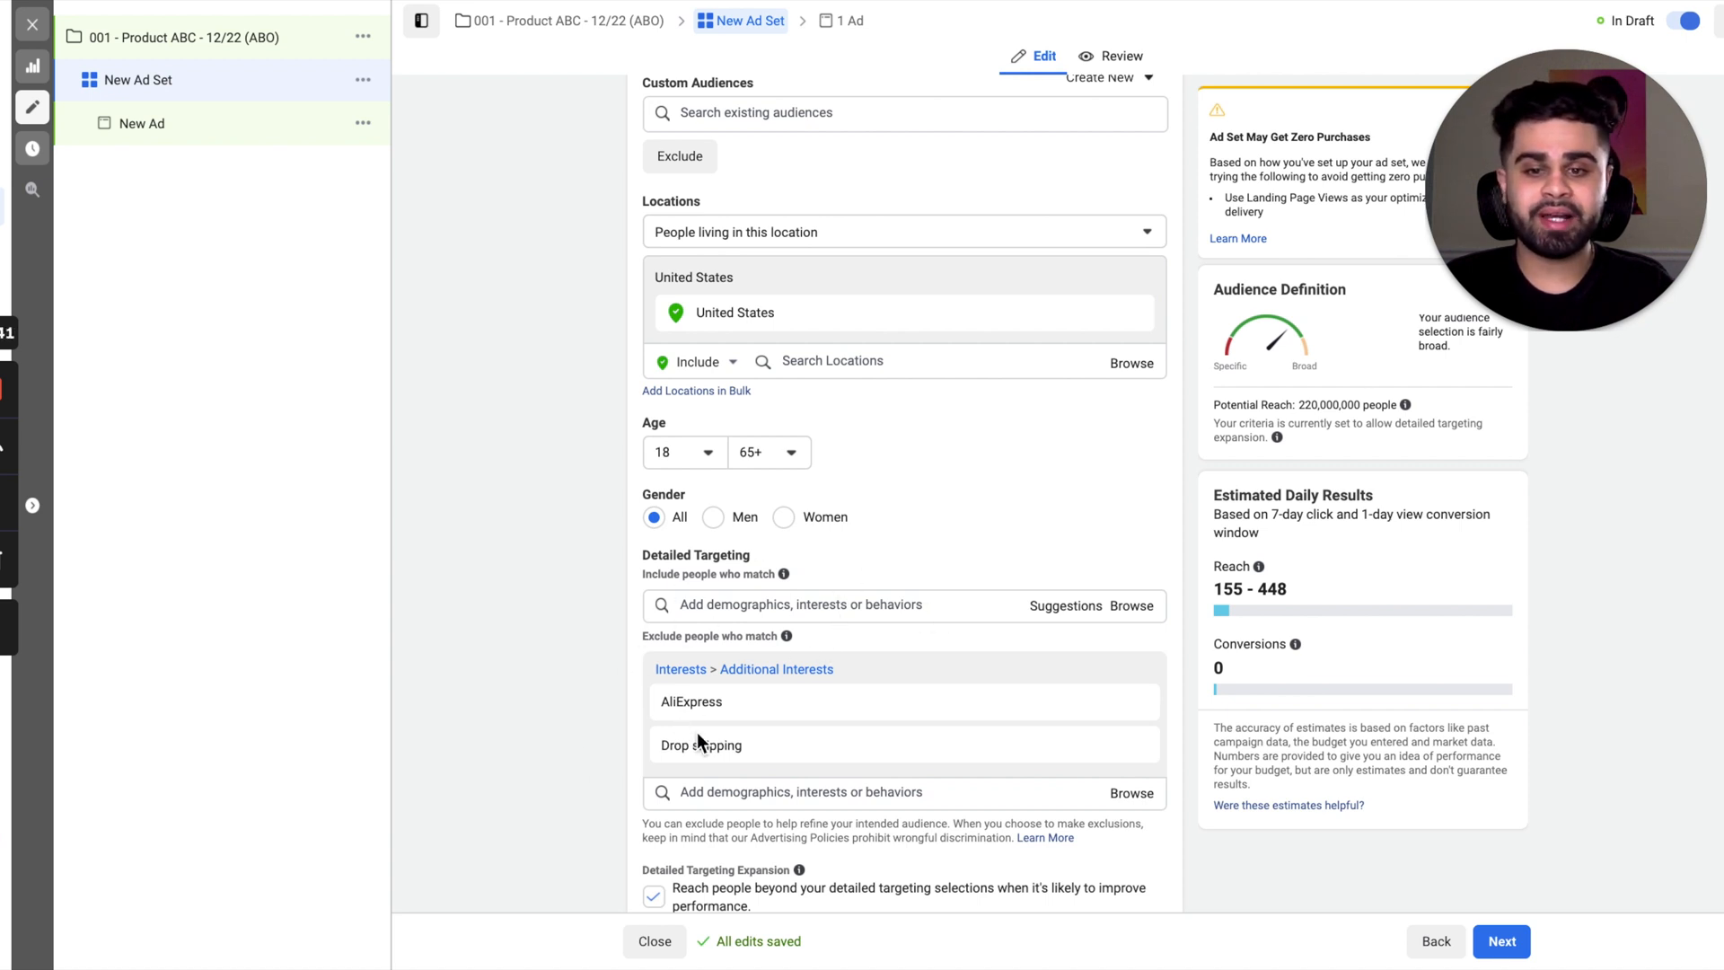
- Turn off Detailed Targeting Expansion and add English (US) as the audience language
scroll(795, 851, down, 2)
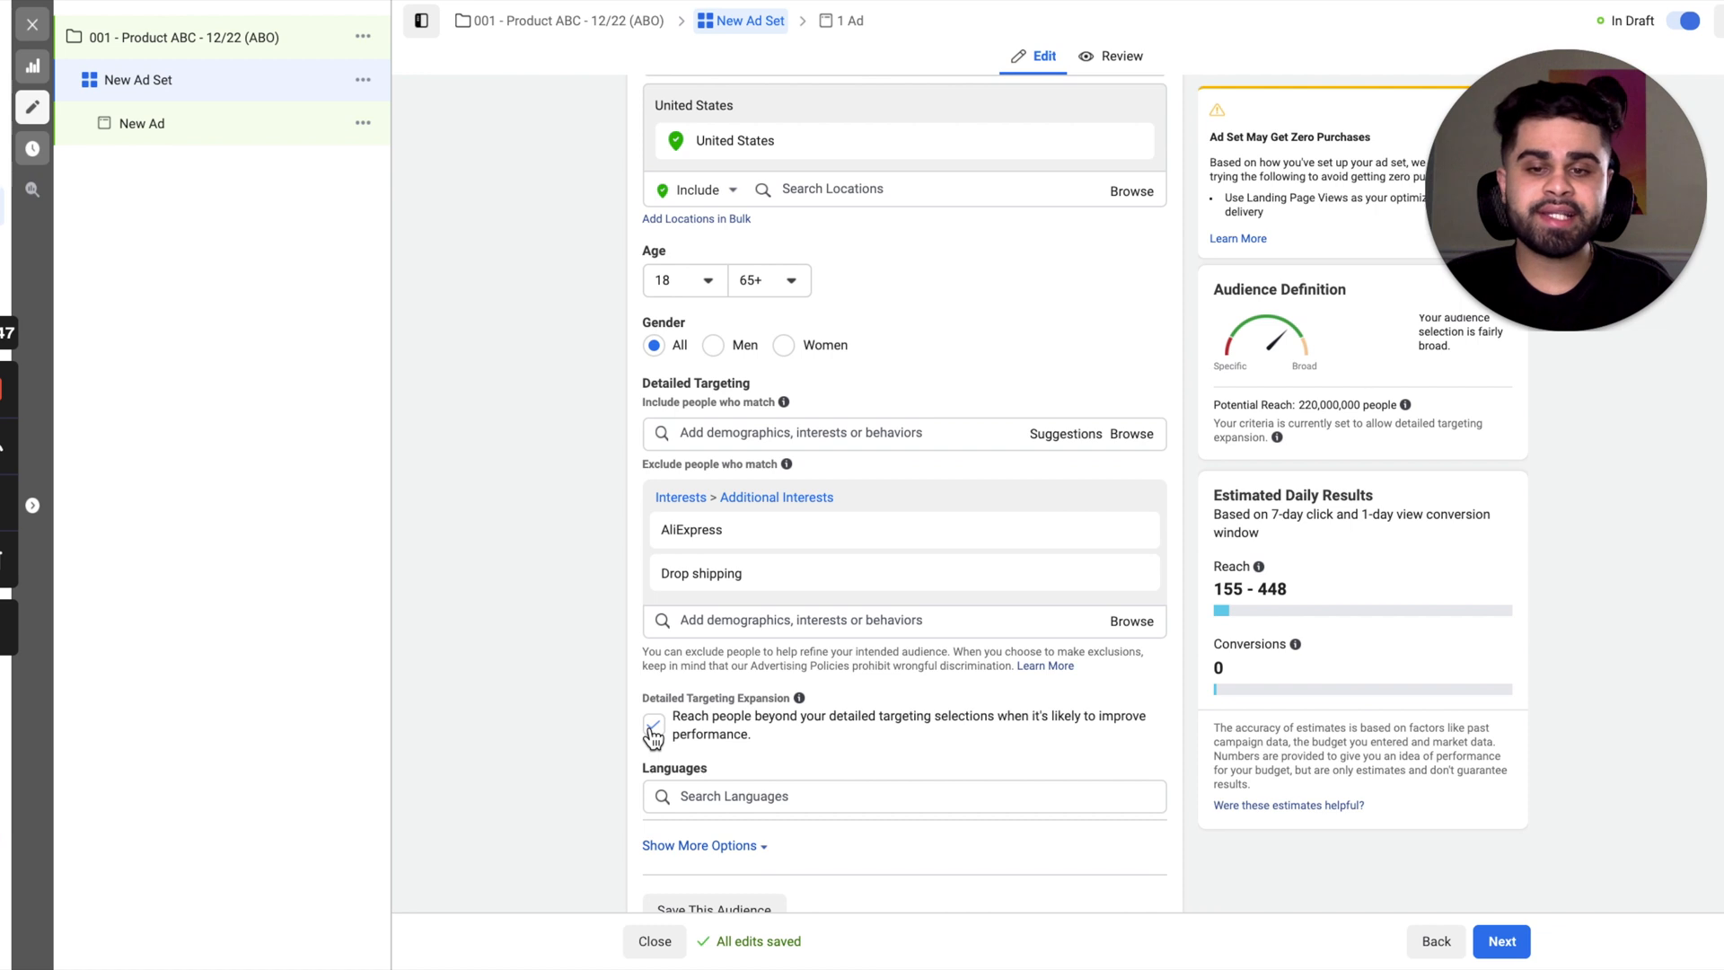
click(653, 732)
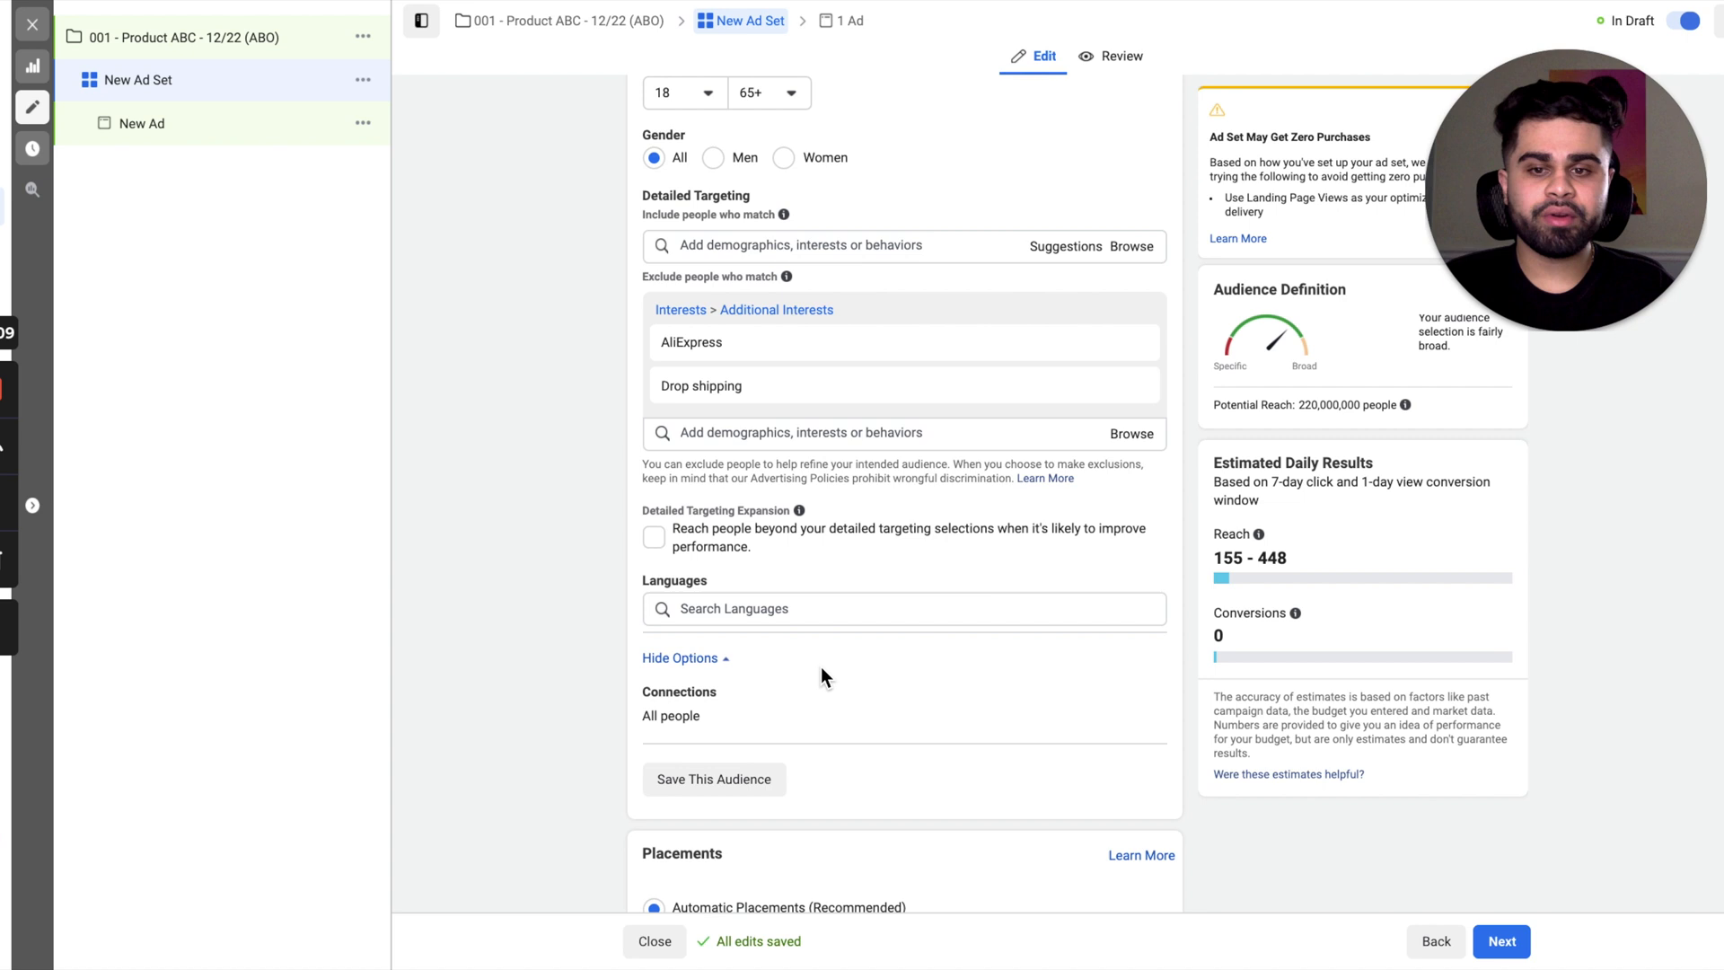
click(774, 608)
text(english)
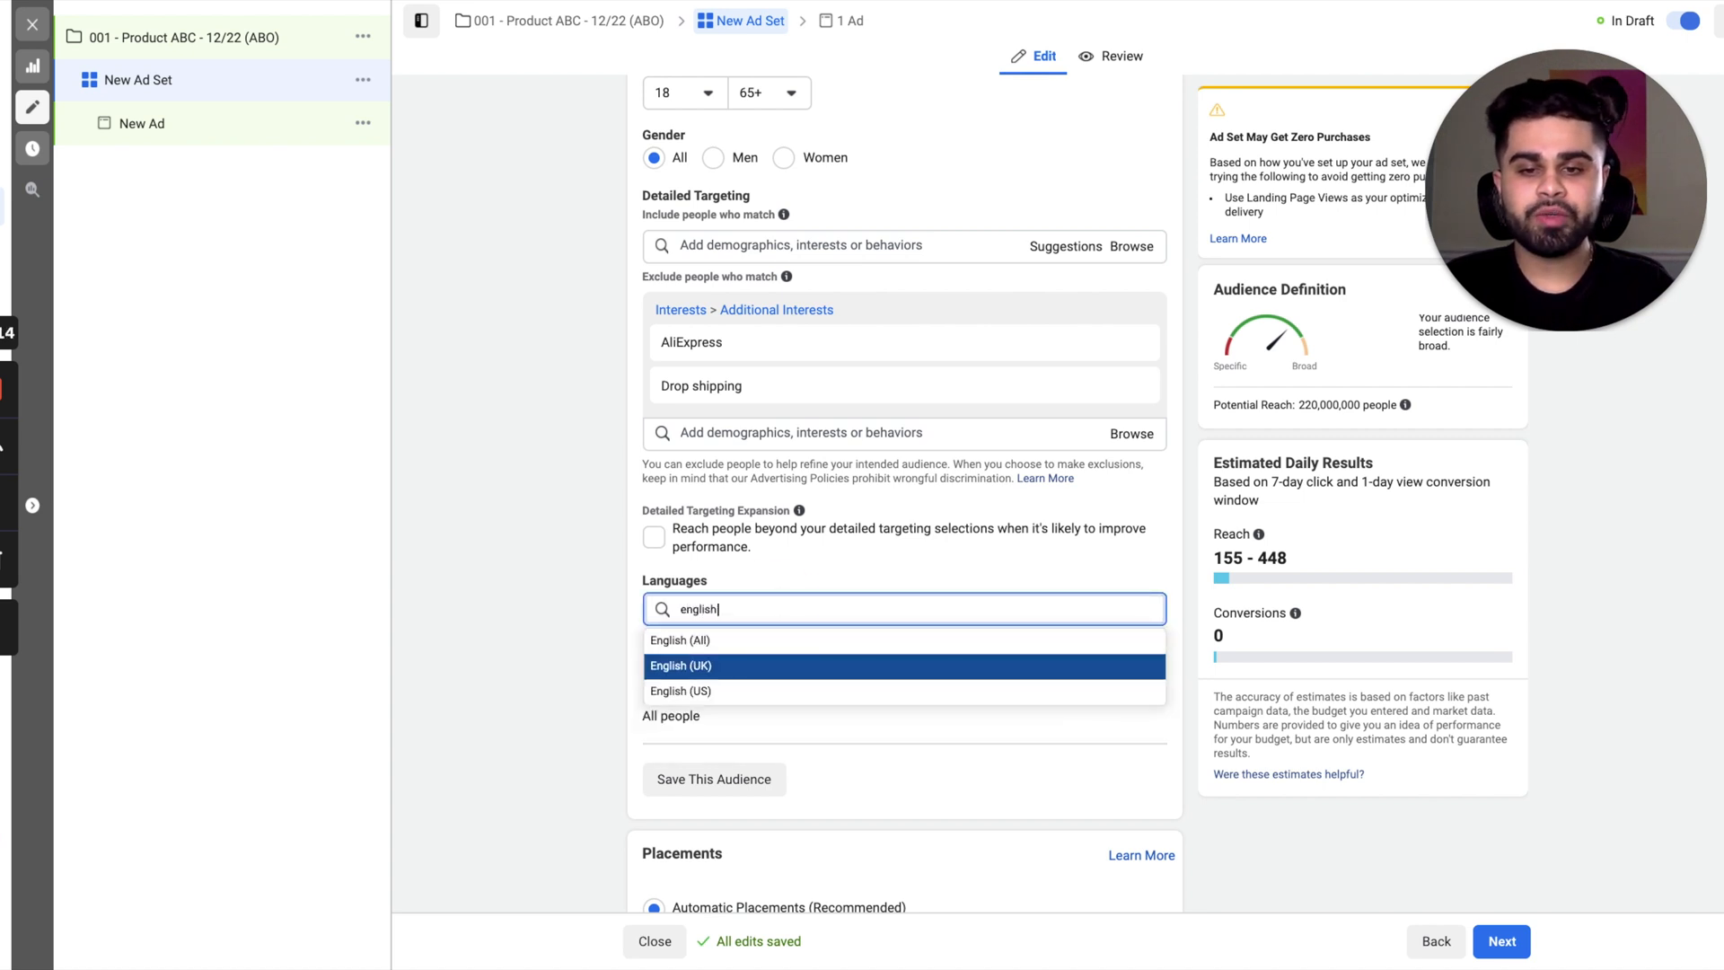
key(Down)
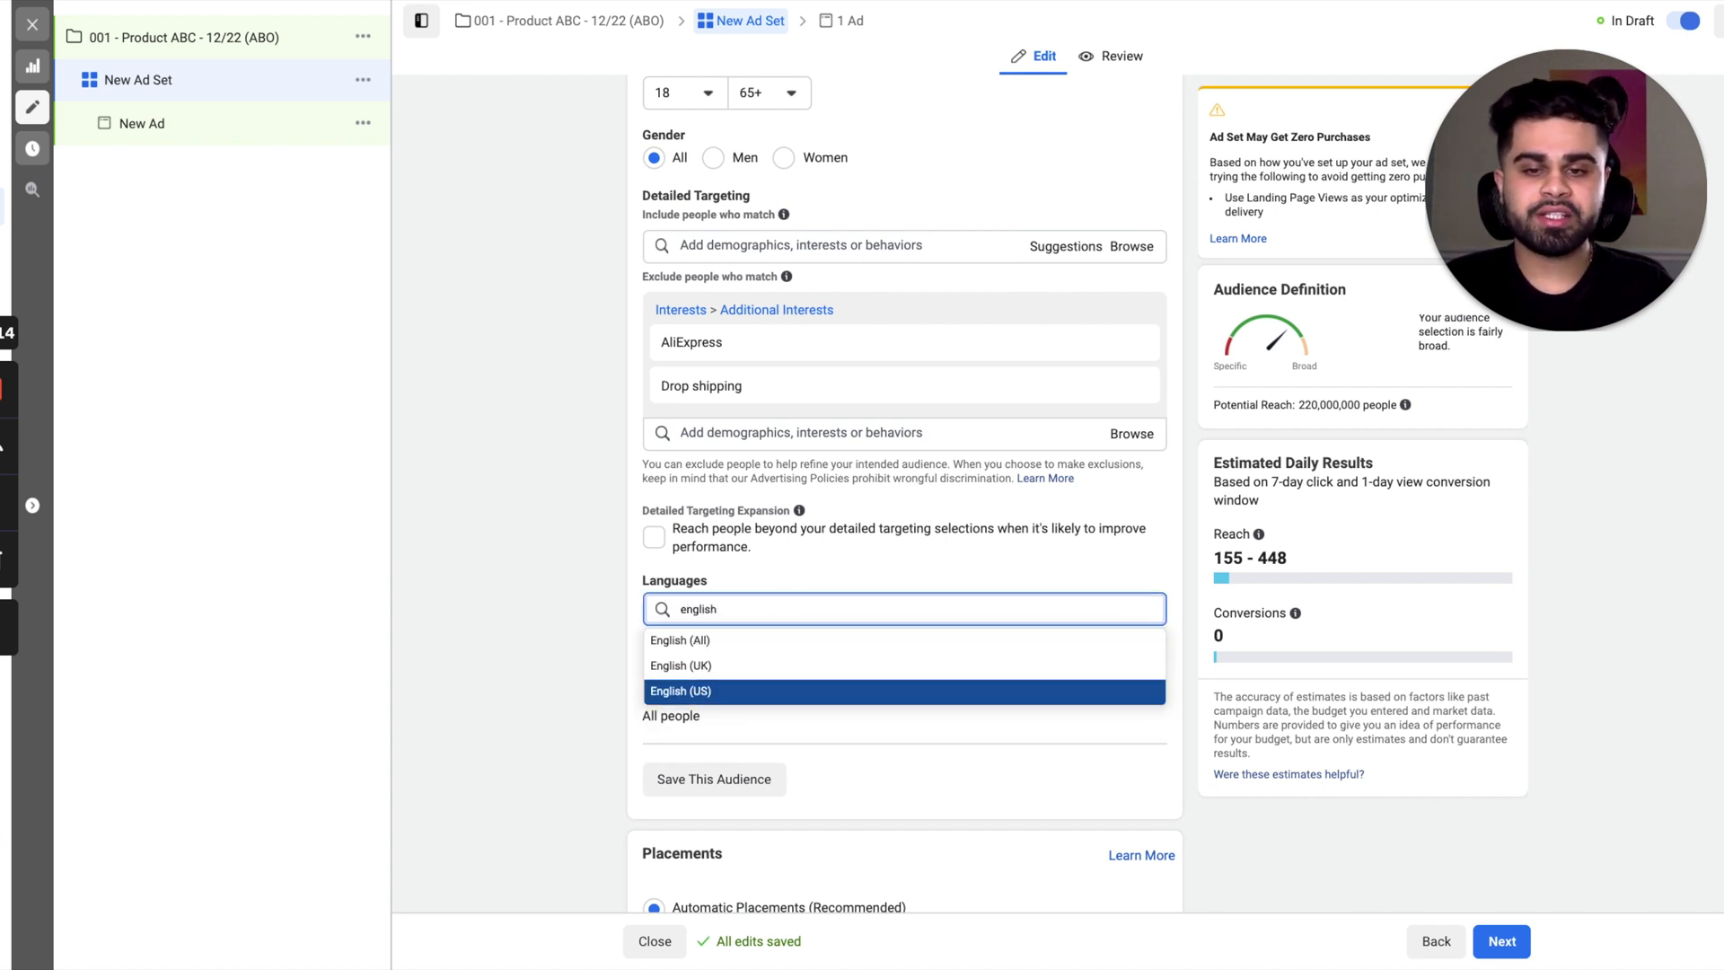
key(Return)
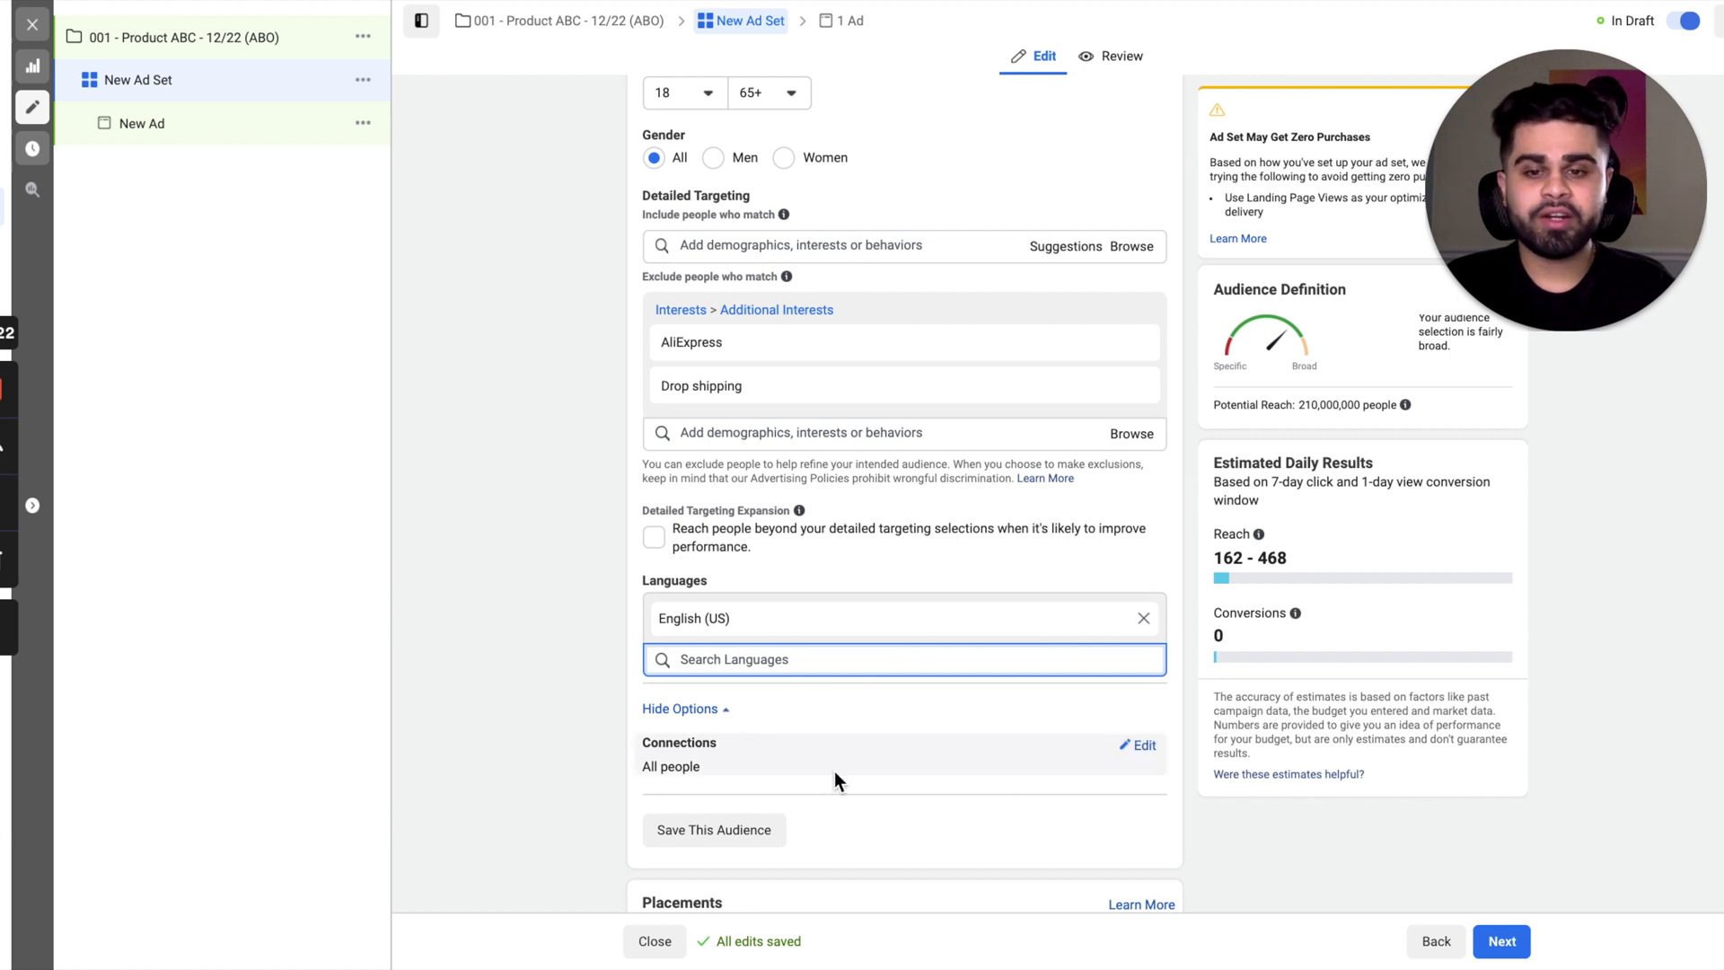
- Review the ad set's placement and brand safety options, the ad delivery optimization choices and the additional delivery settings
scroll(833, 772, down, 3)
scroll(835, 781, down, 5)
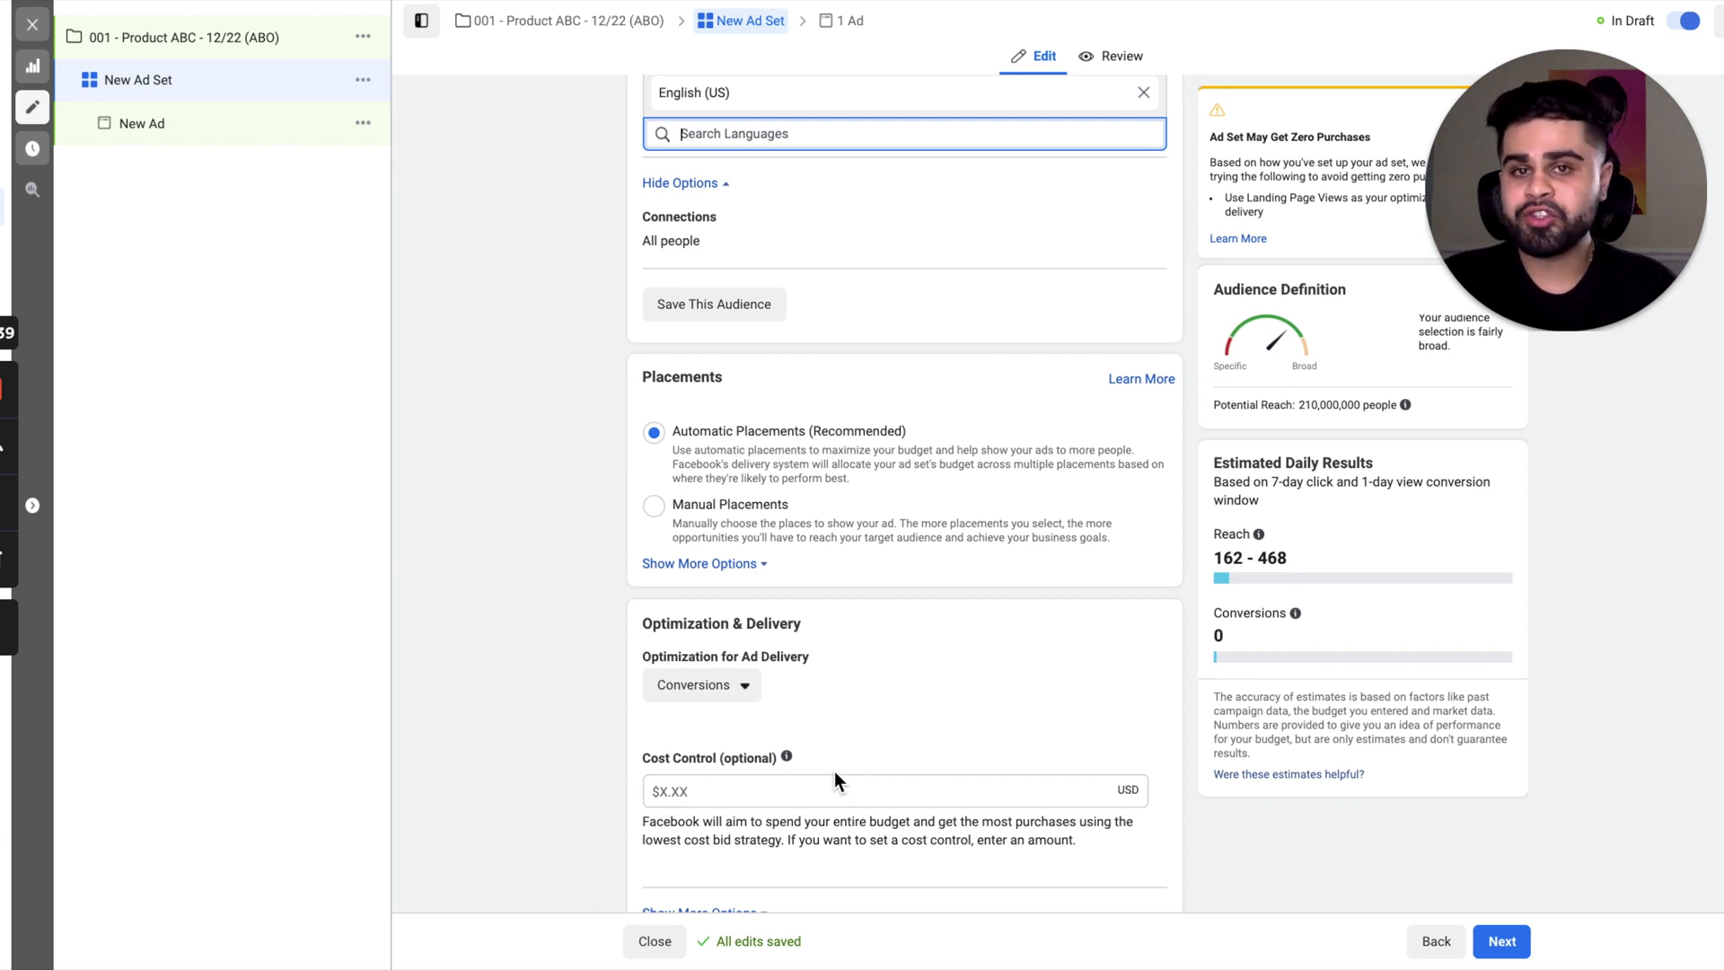
click(751, 563)
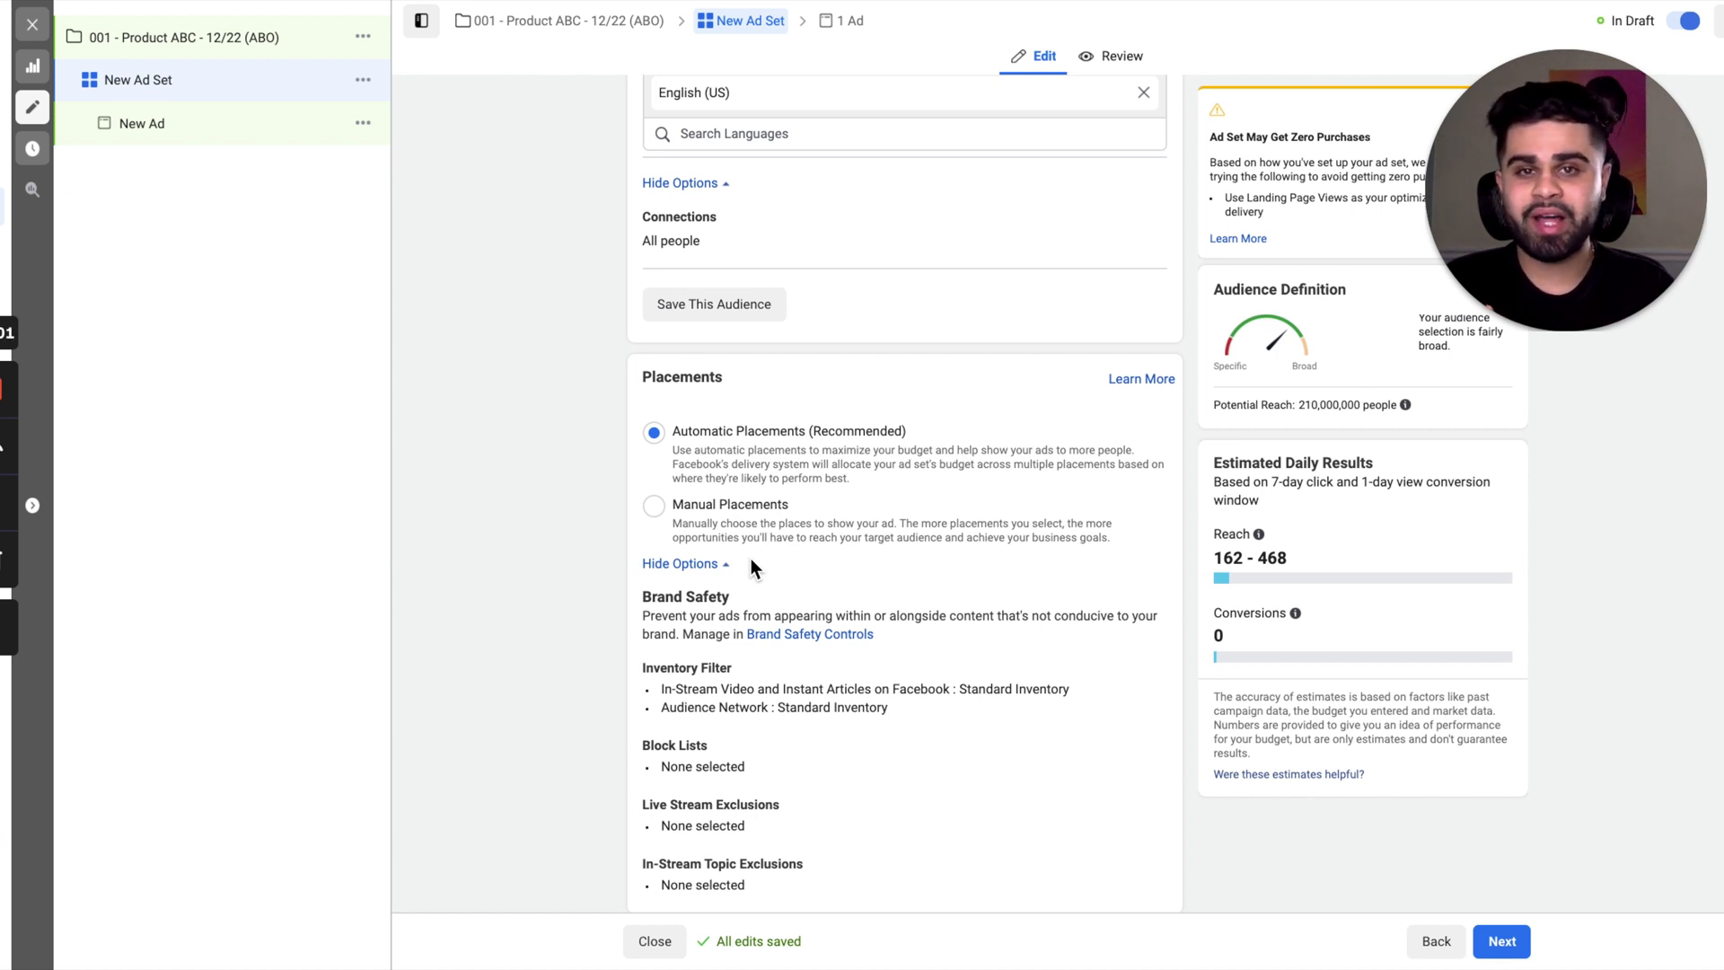
scroll(413, 532, down, 3)
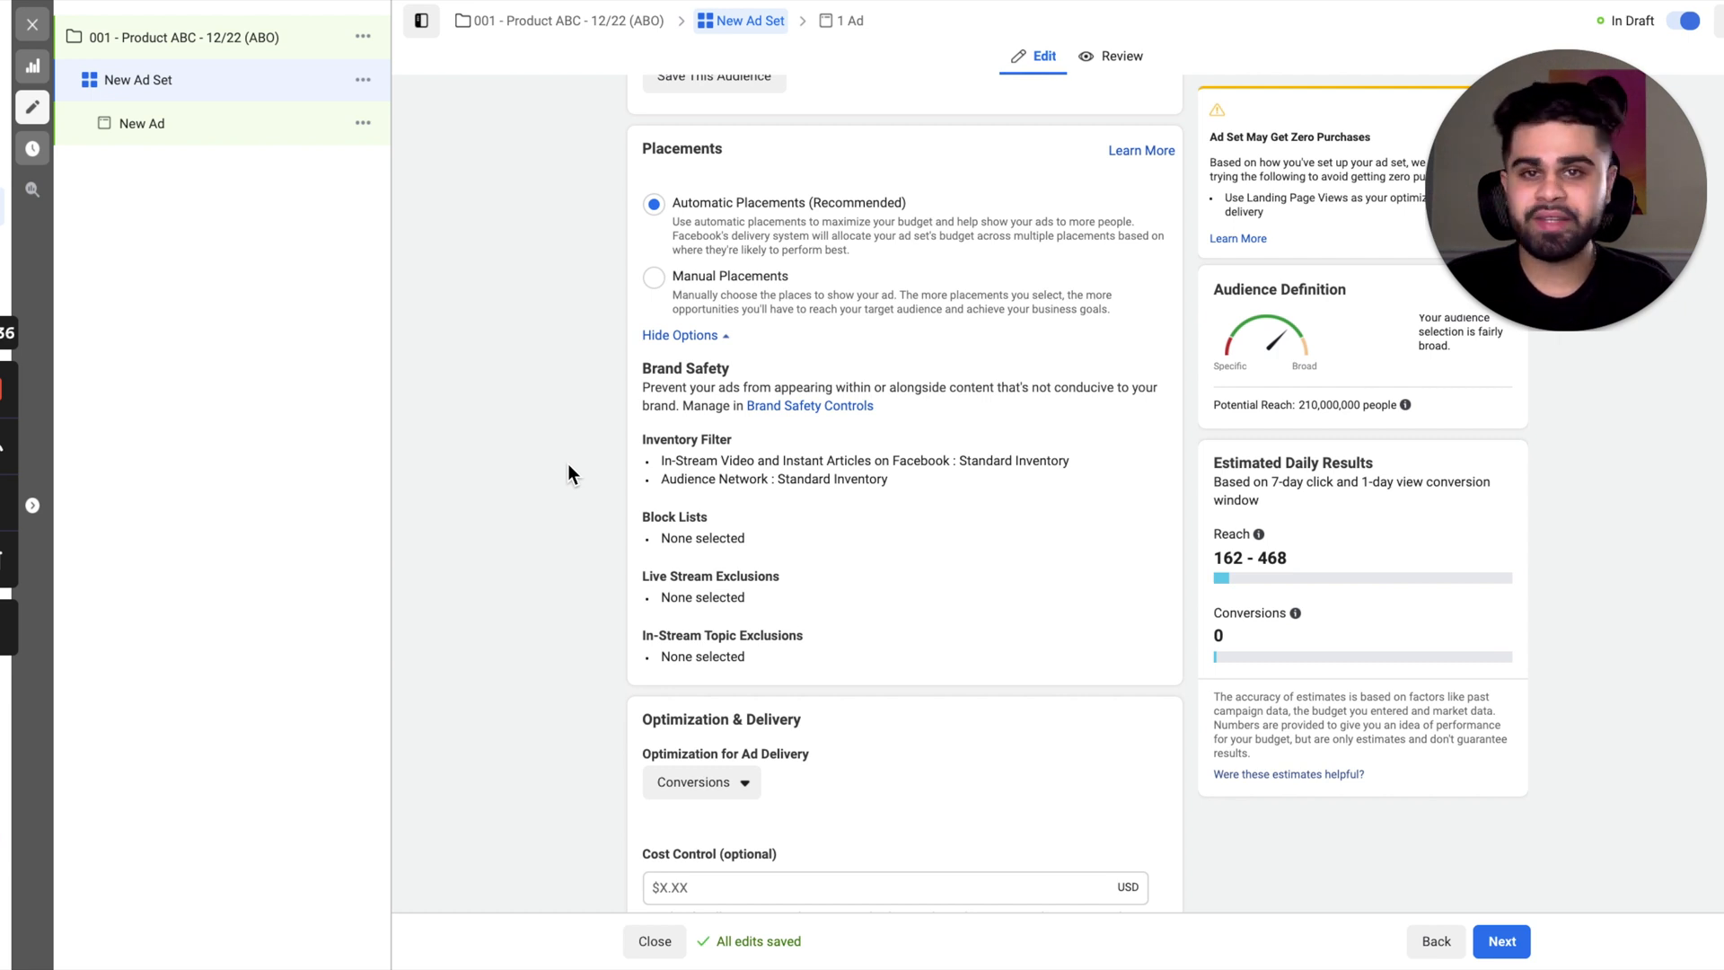
scroll(451, 666, down, 2)
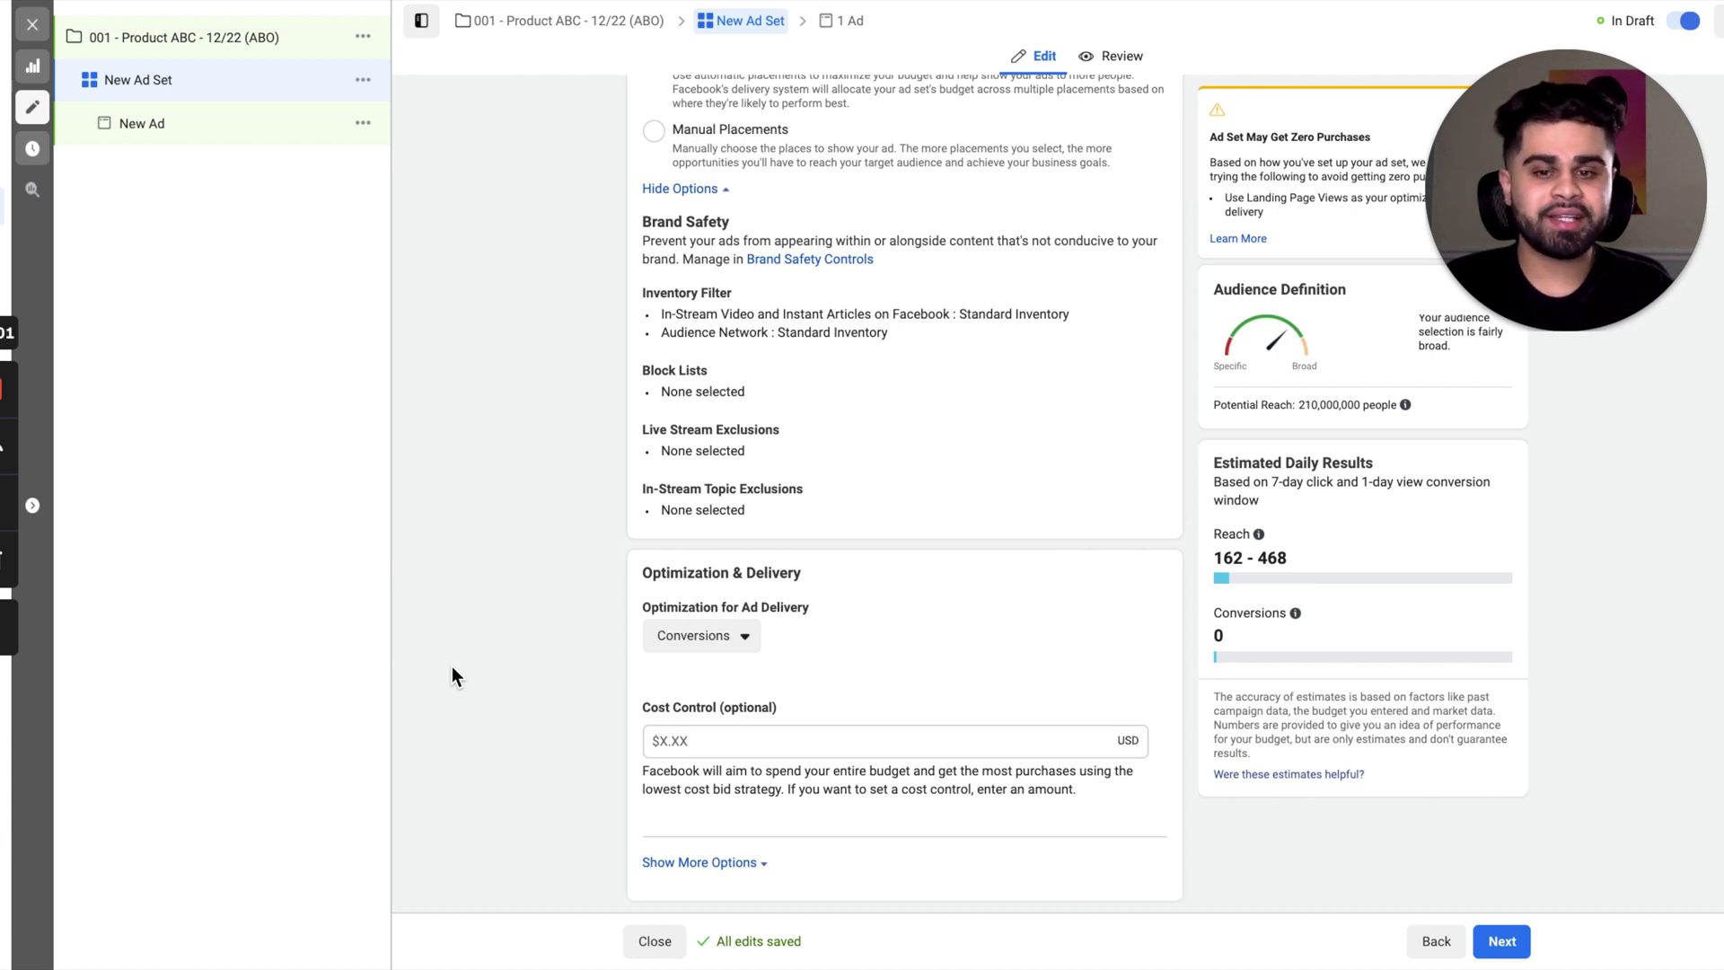
click(744, 638)
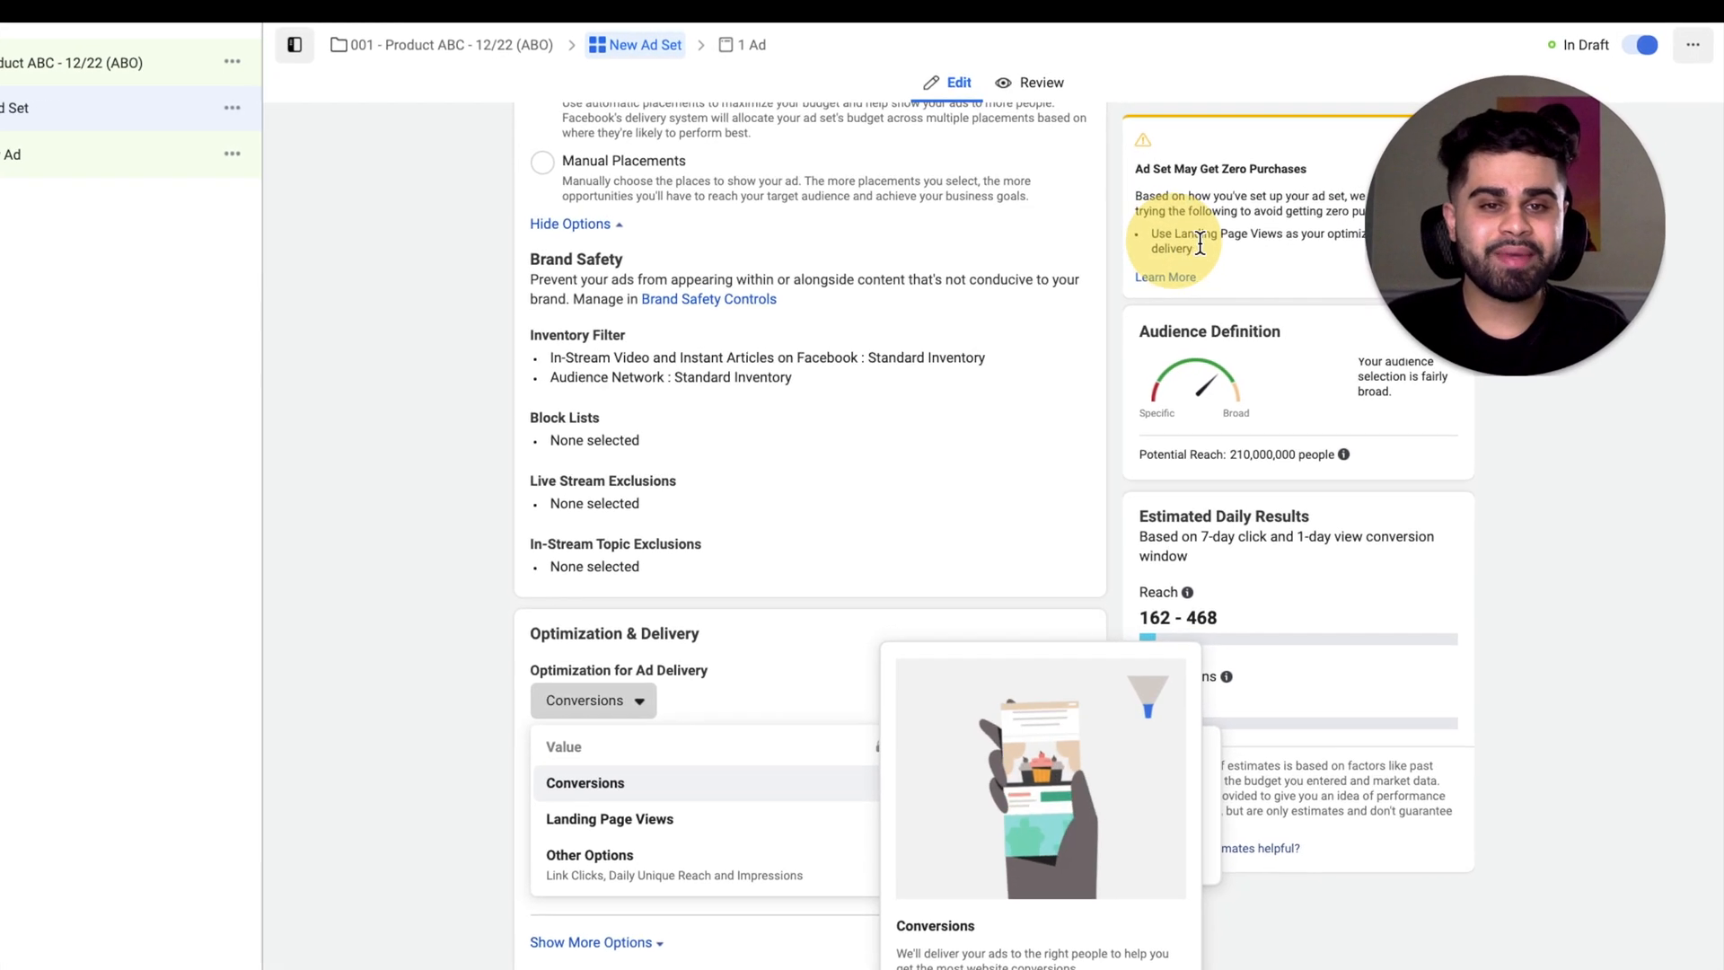
click(1235, 251)
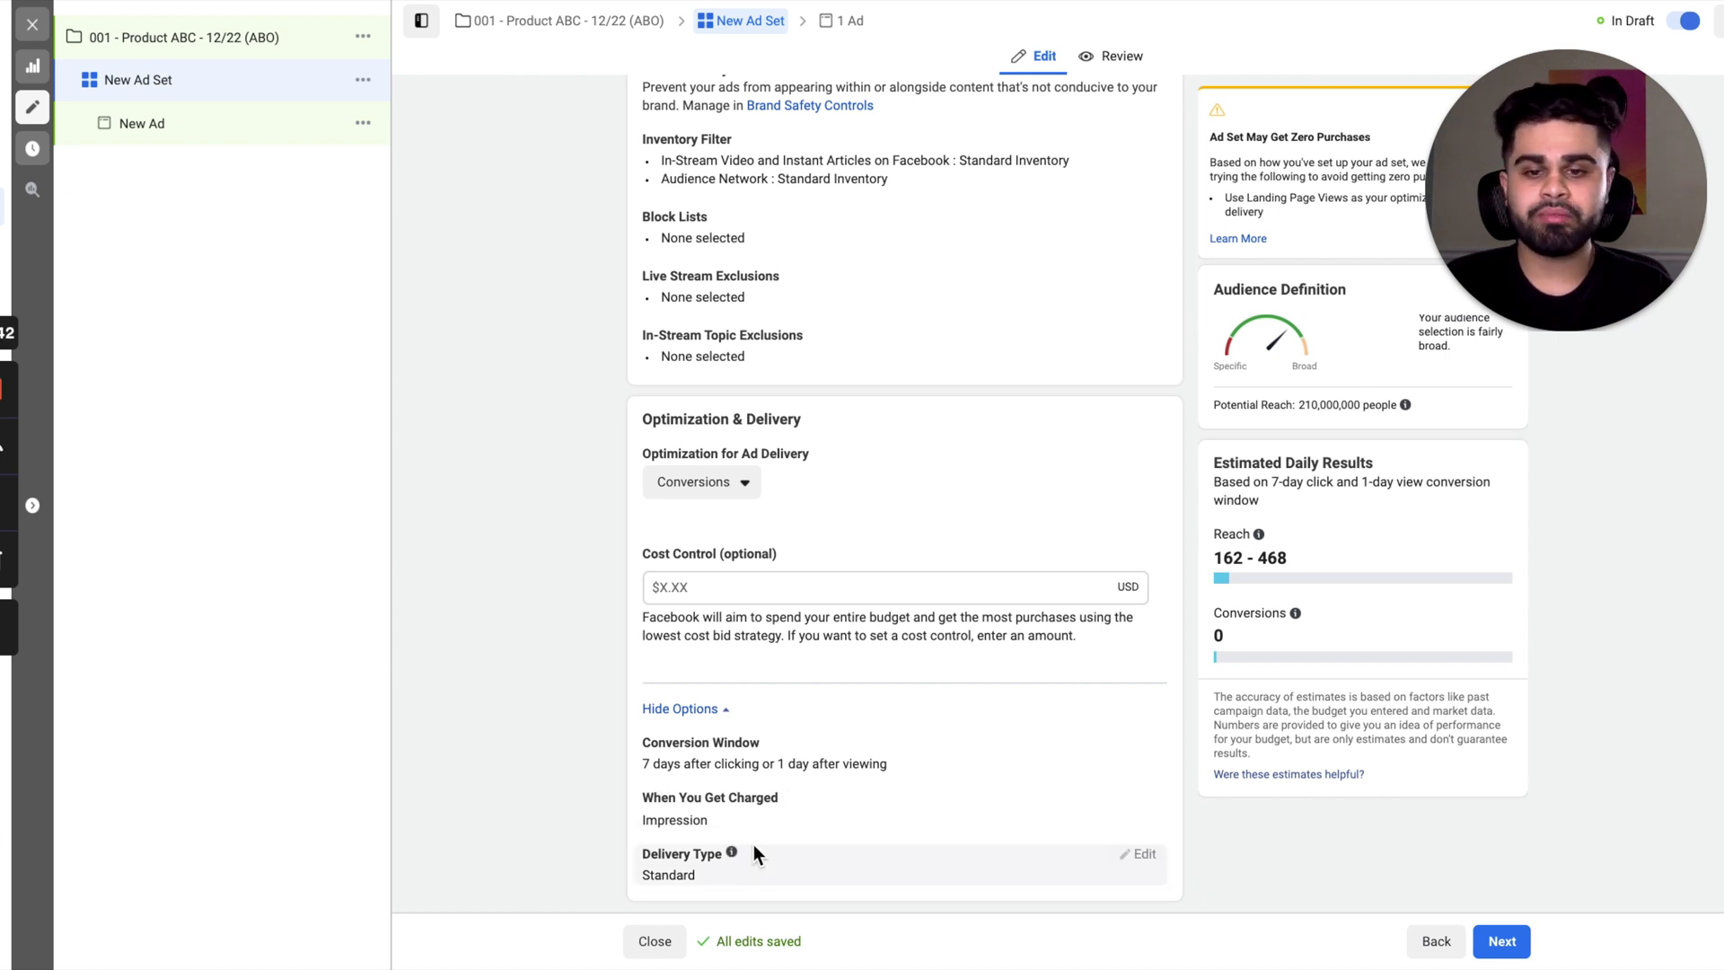
mouse_move(734, 855)
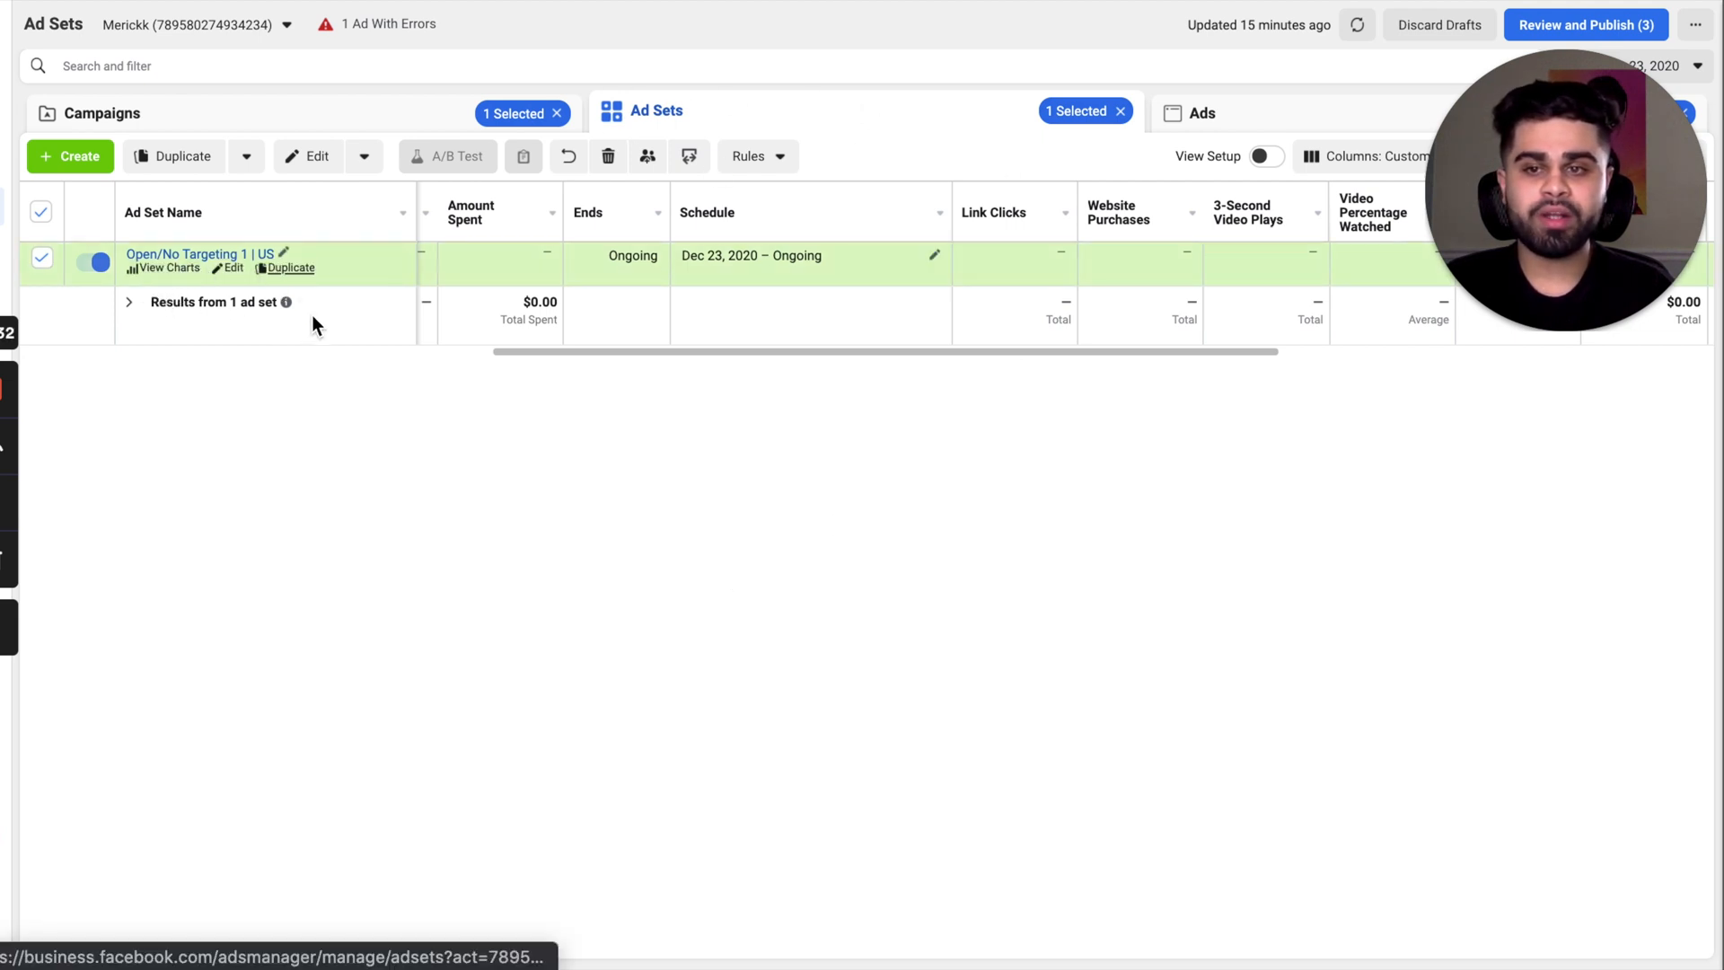
- Duplicate the "Open/No Targeting 1 | US" ad set within the original campaign, making 2 copies
mouse_move(196, 271)
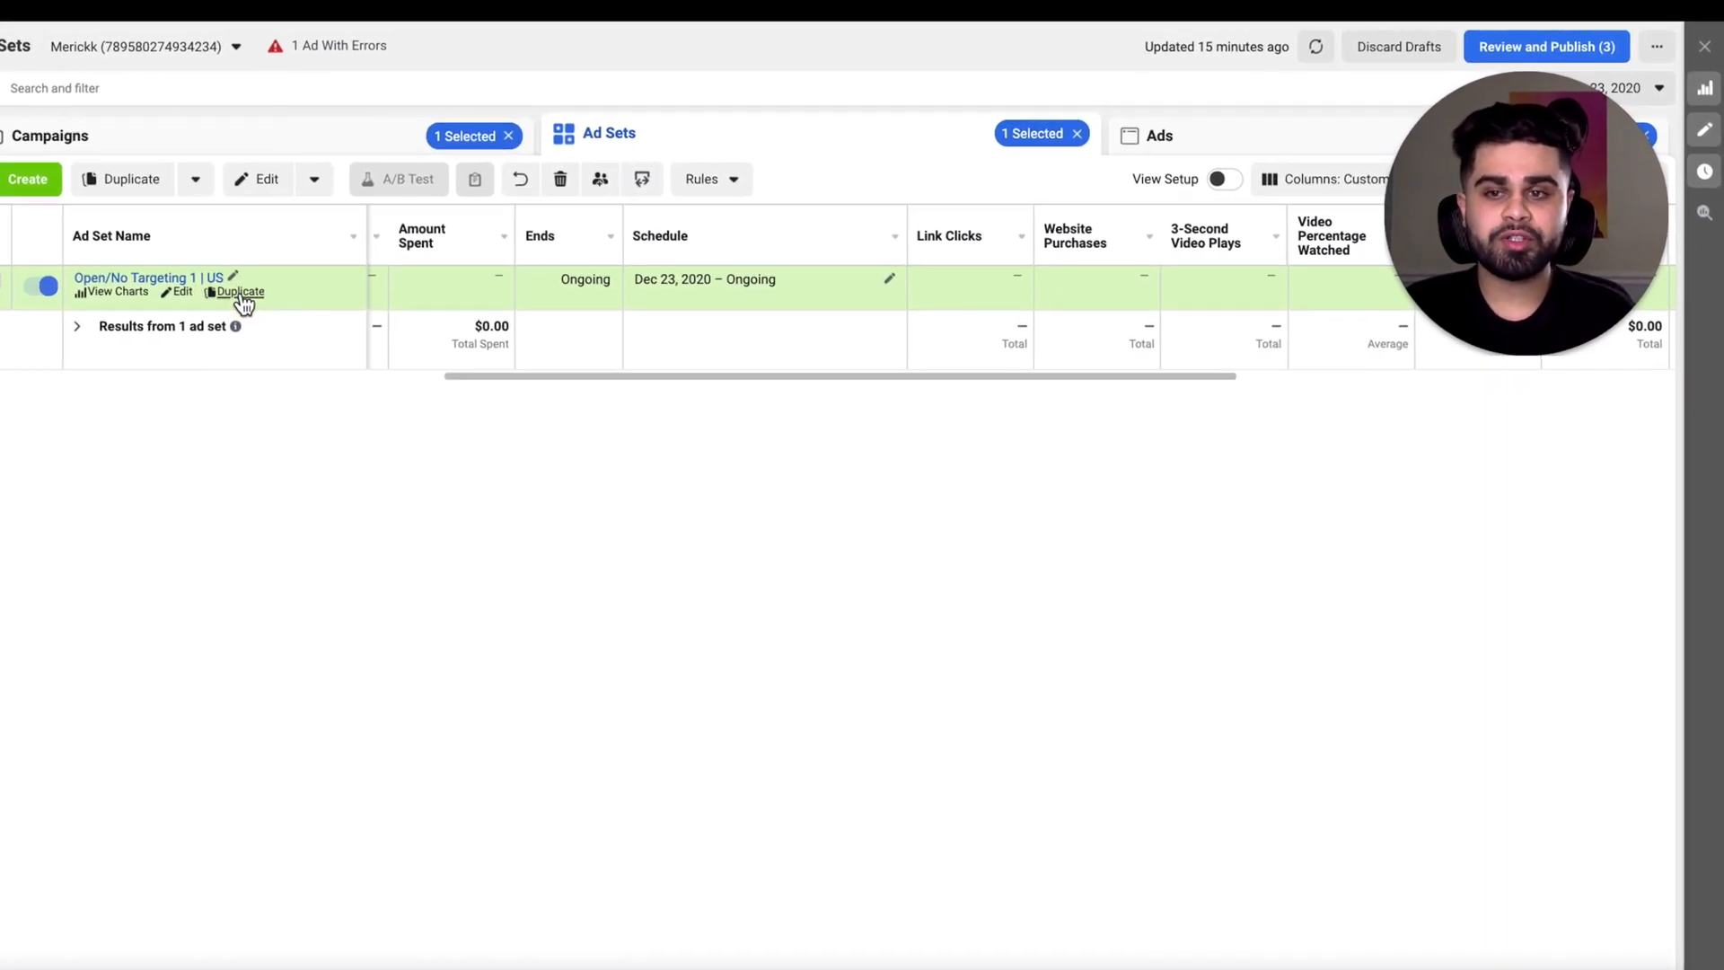
click(278, 286)
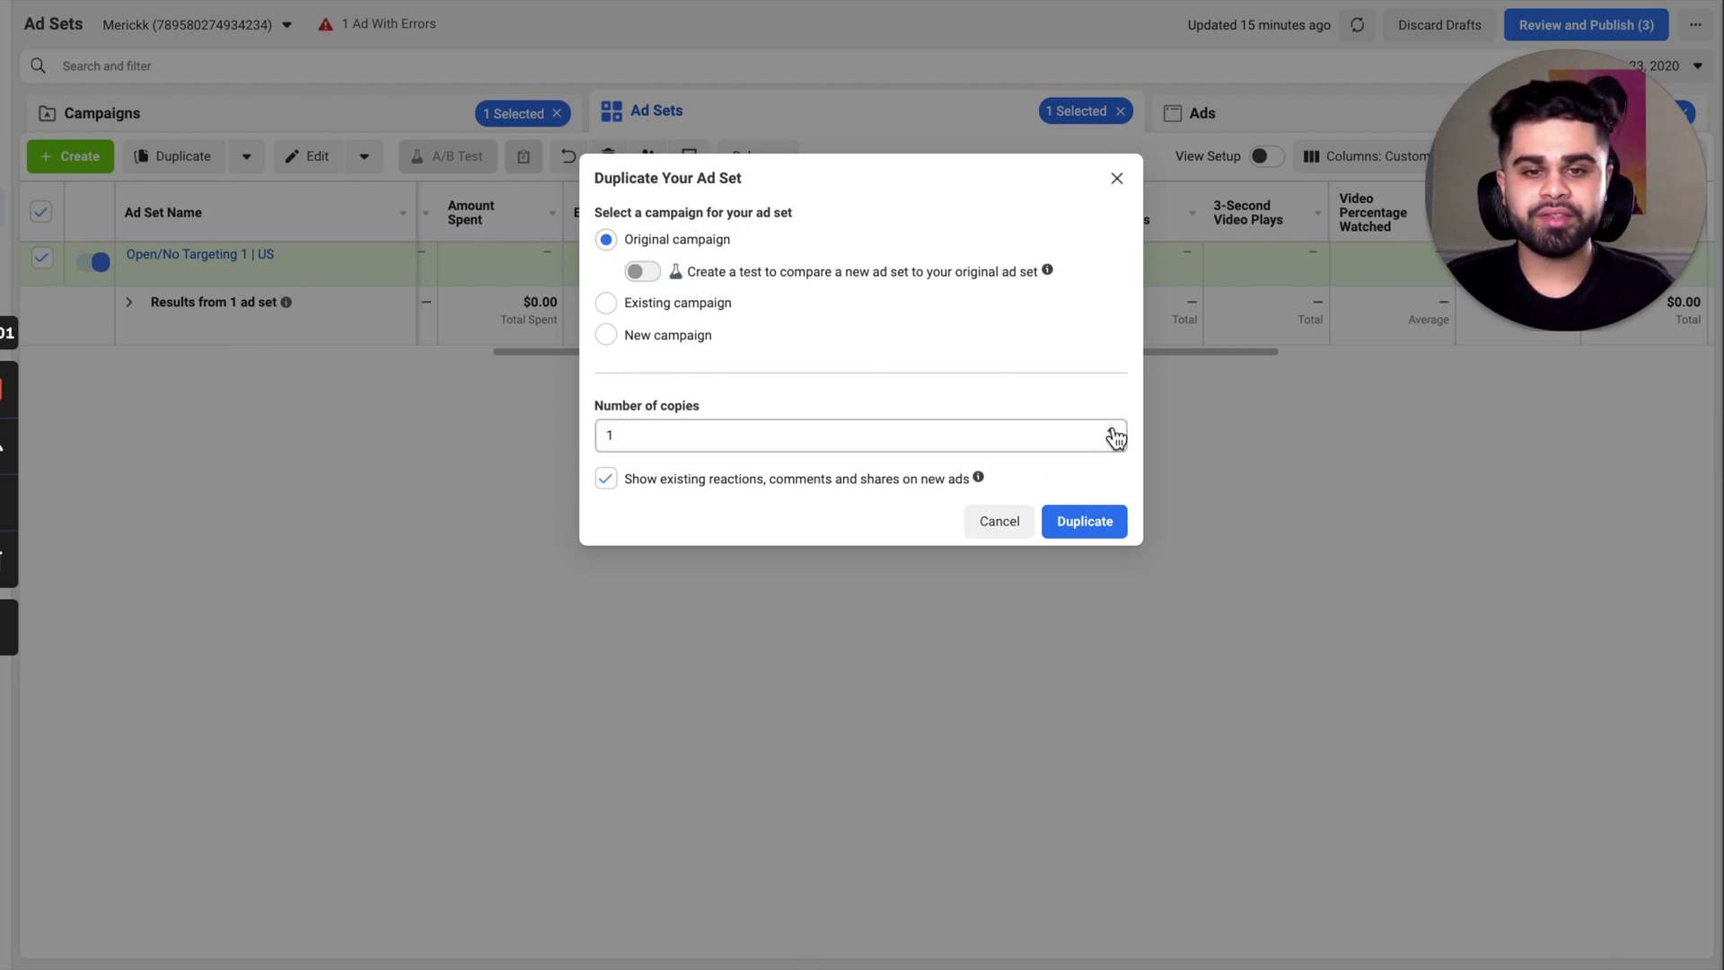
click(1113, 466)
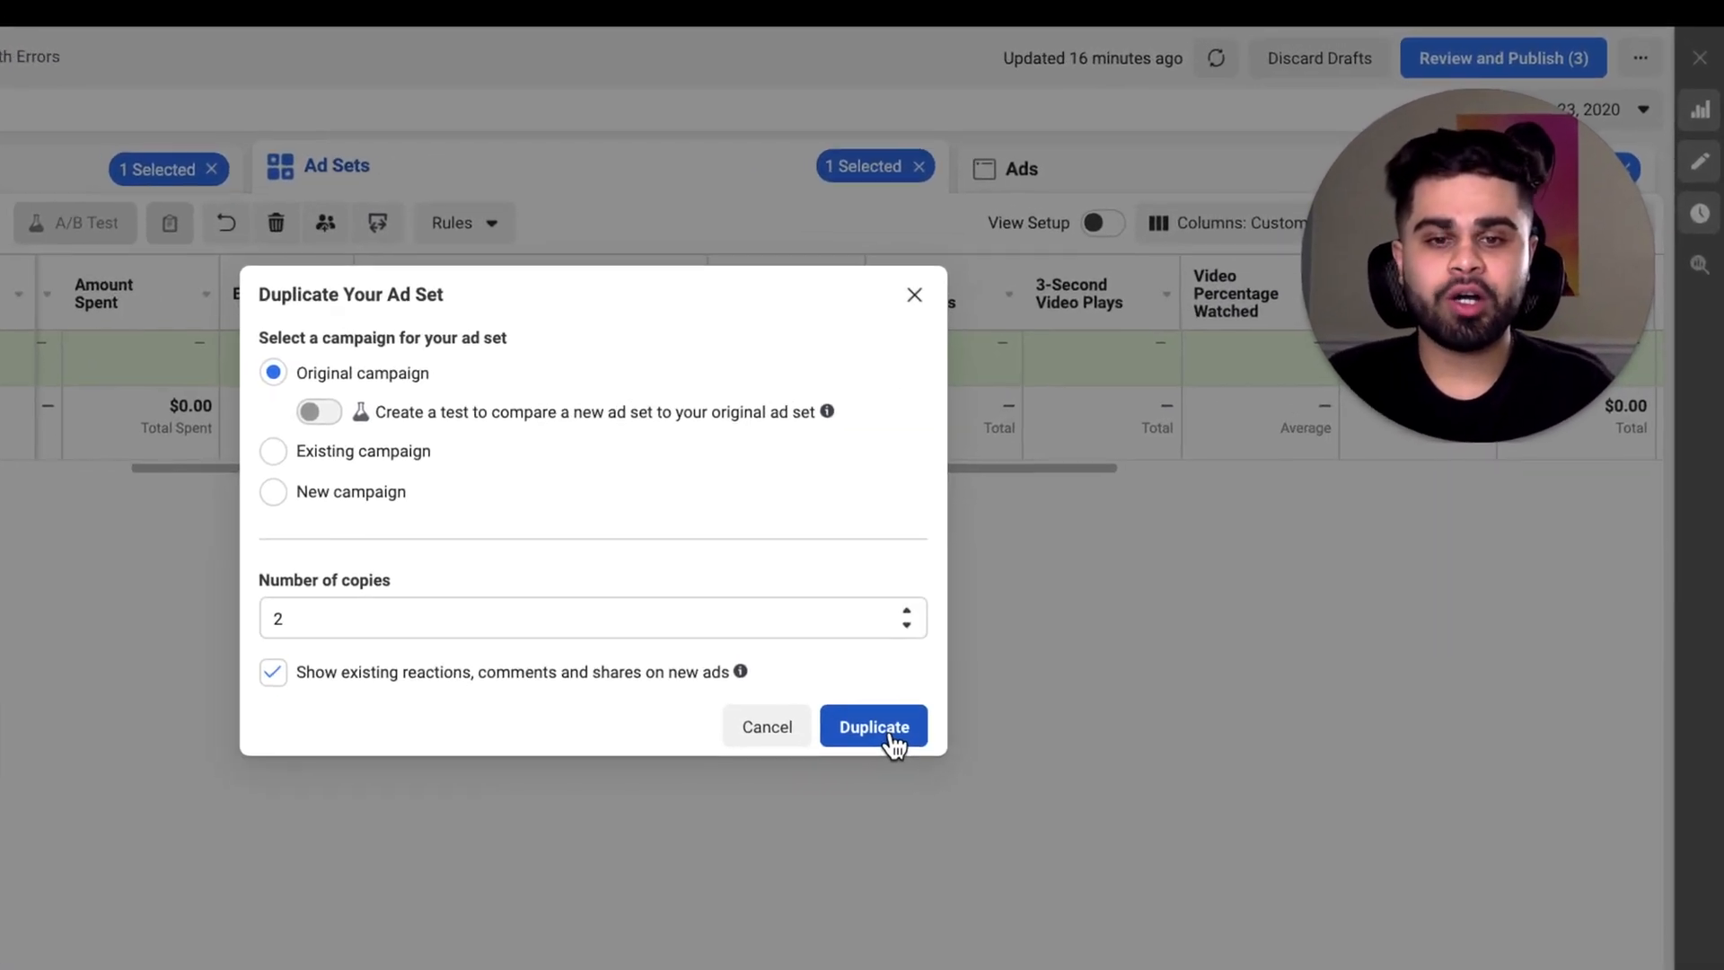
click(790, 799)
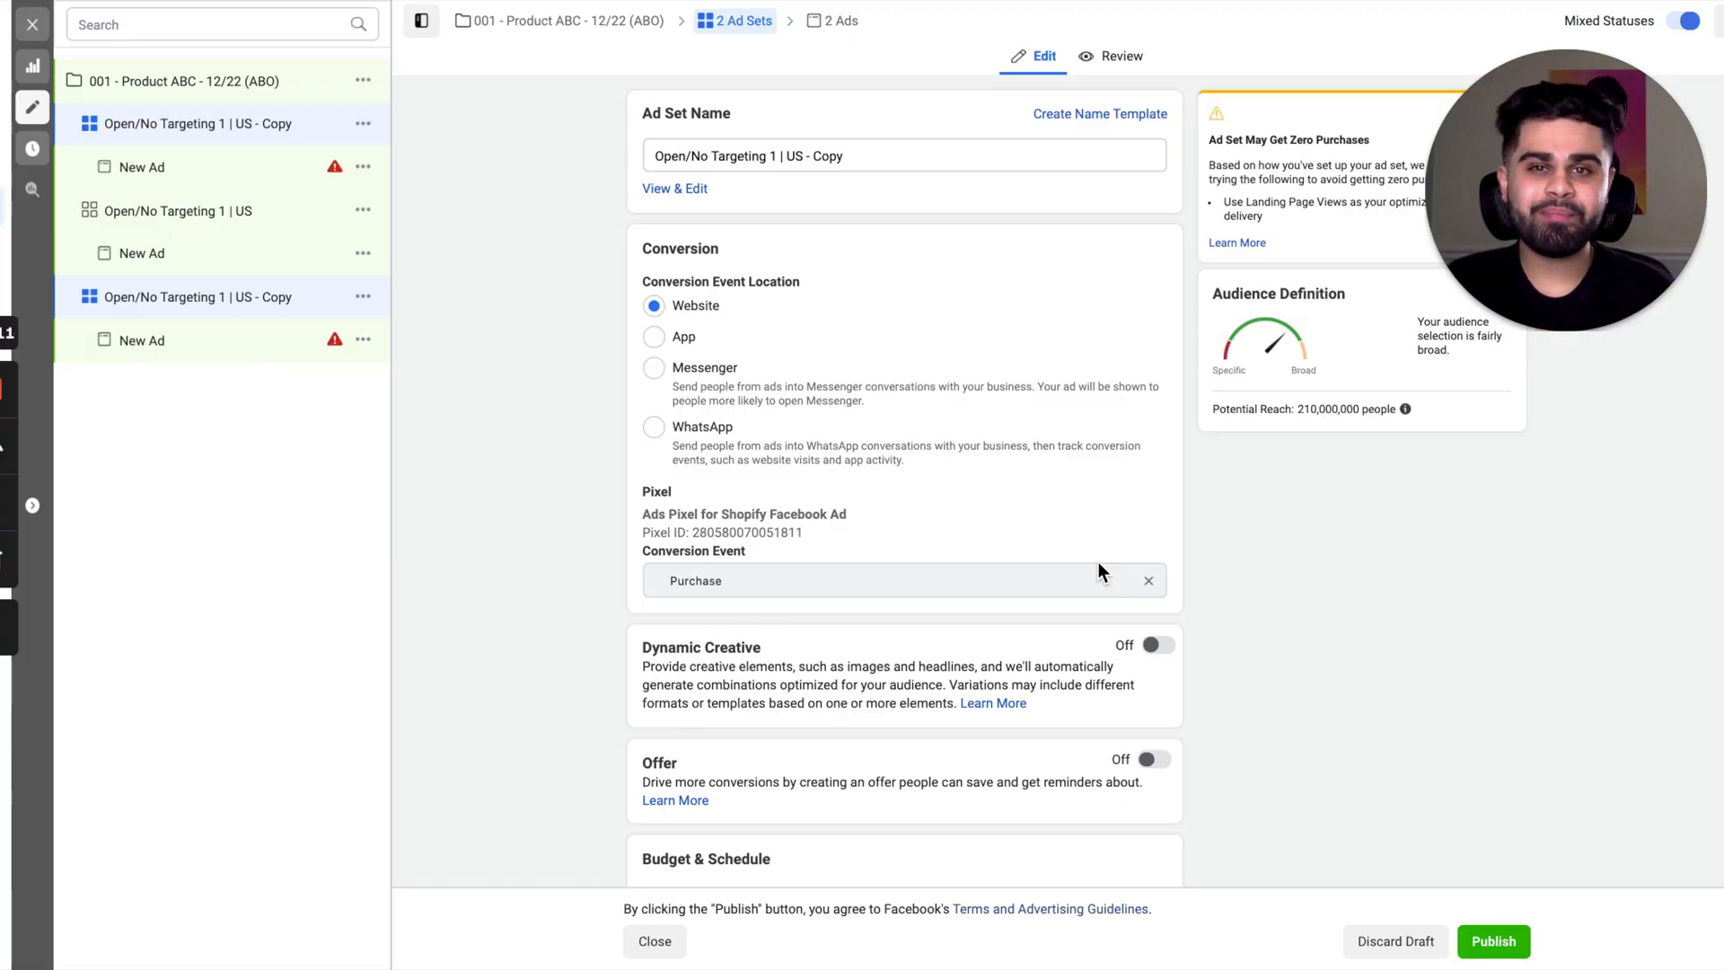
- Rename the last ad set copy in the campaign tree as "Open/No Targeting 2 | US"
click(210, 305)
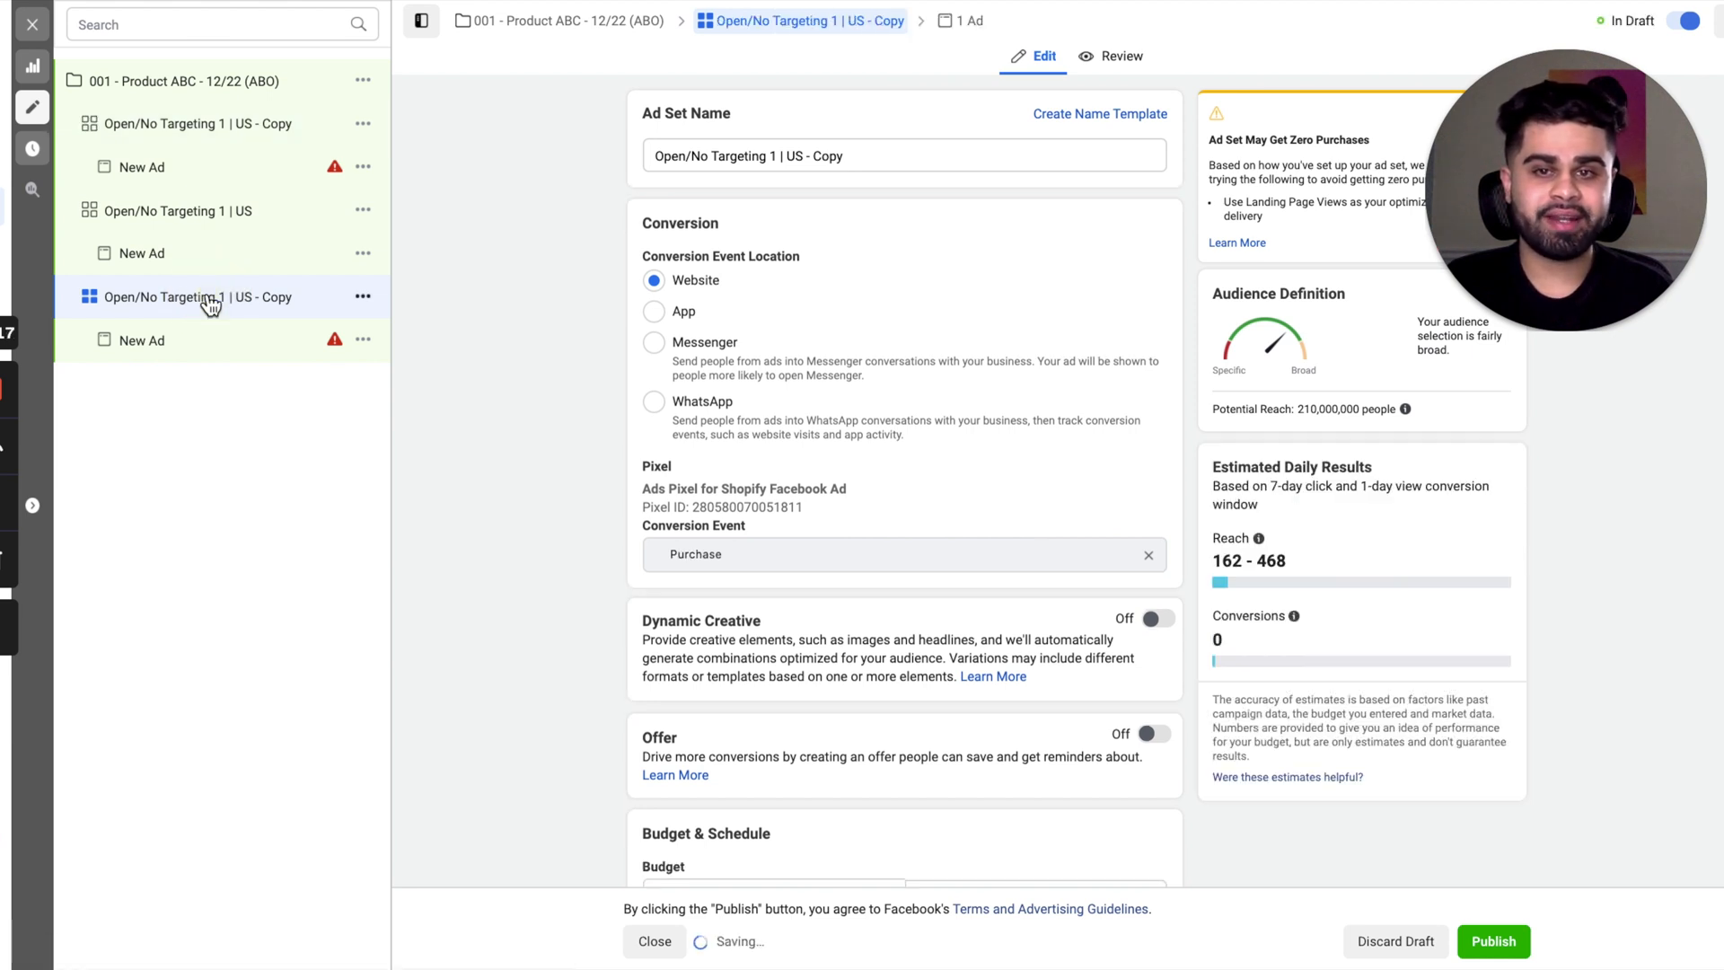
click(781, 160)
key(BackSpace)
text(2)
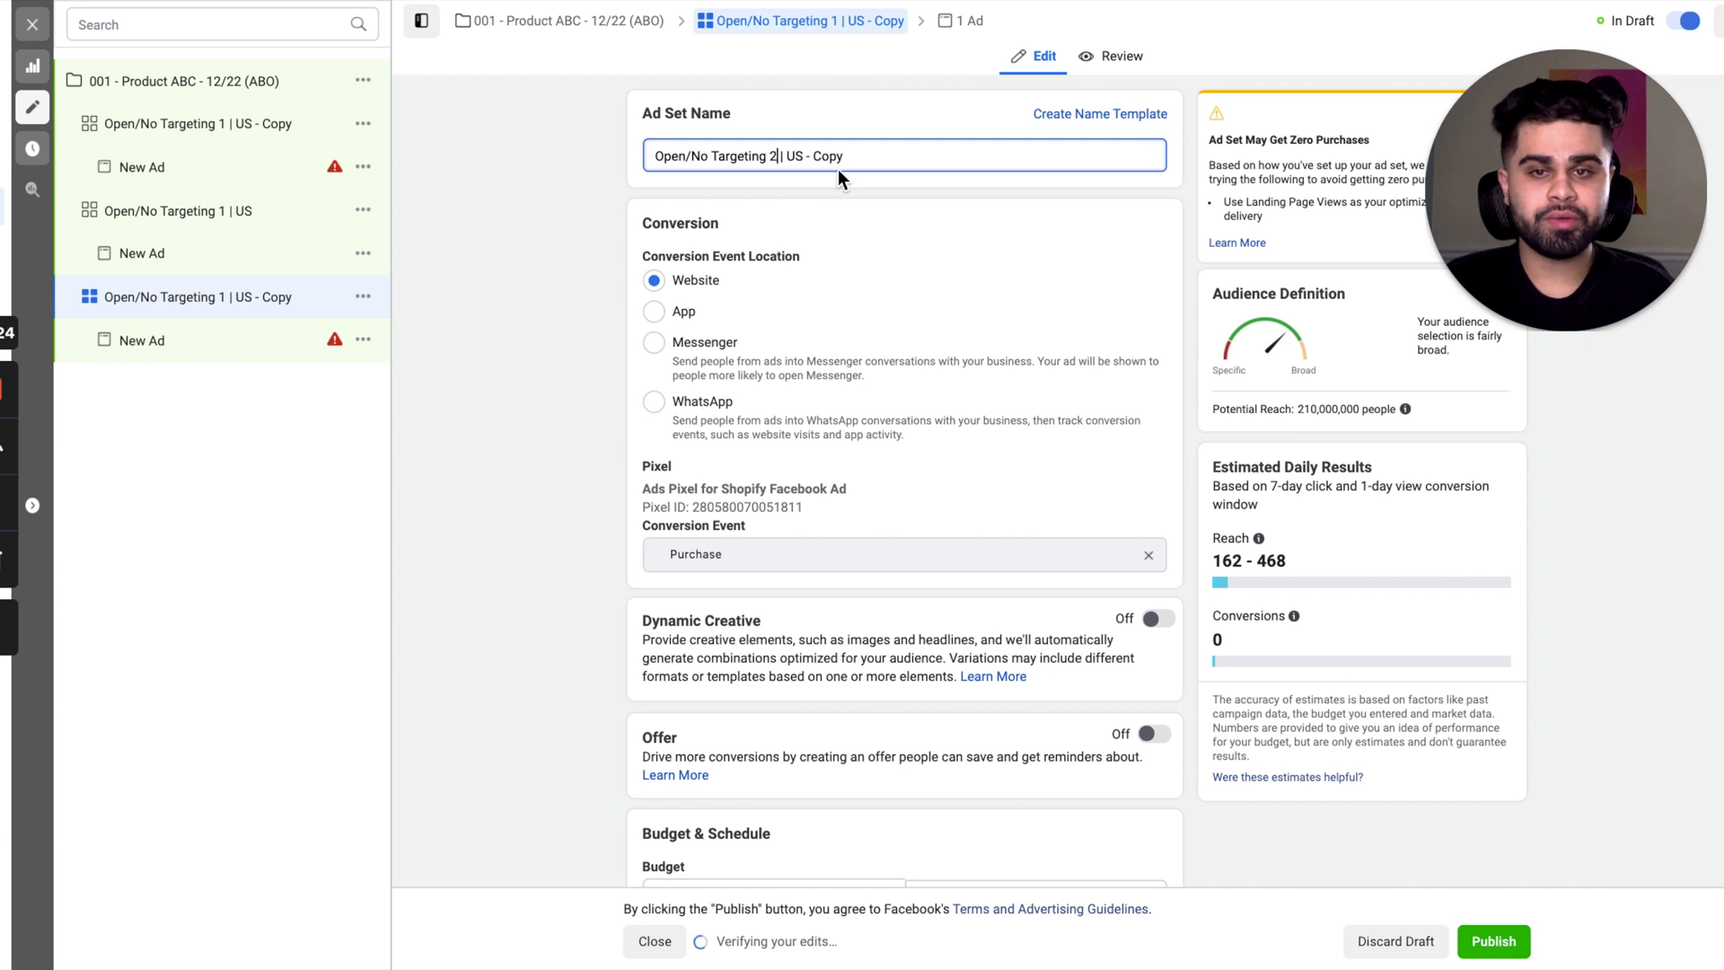
drag(815, 157, 871, 154)
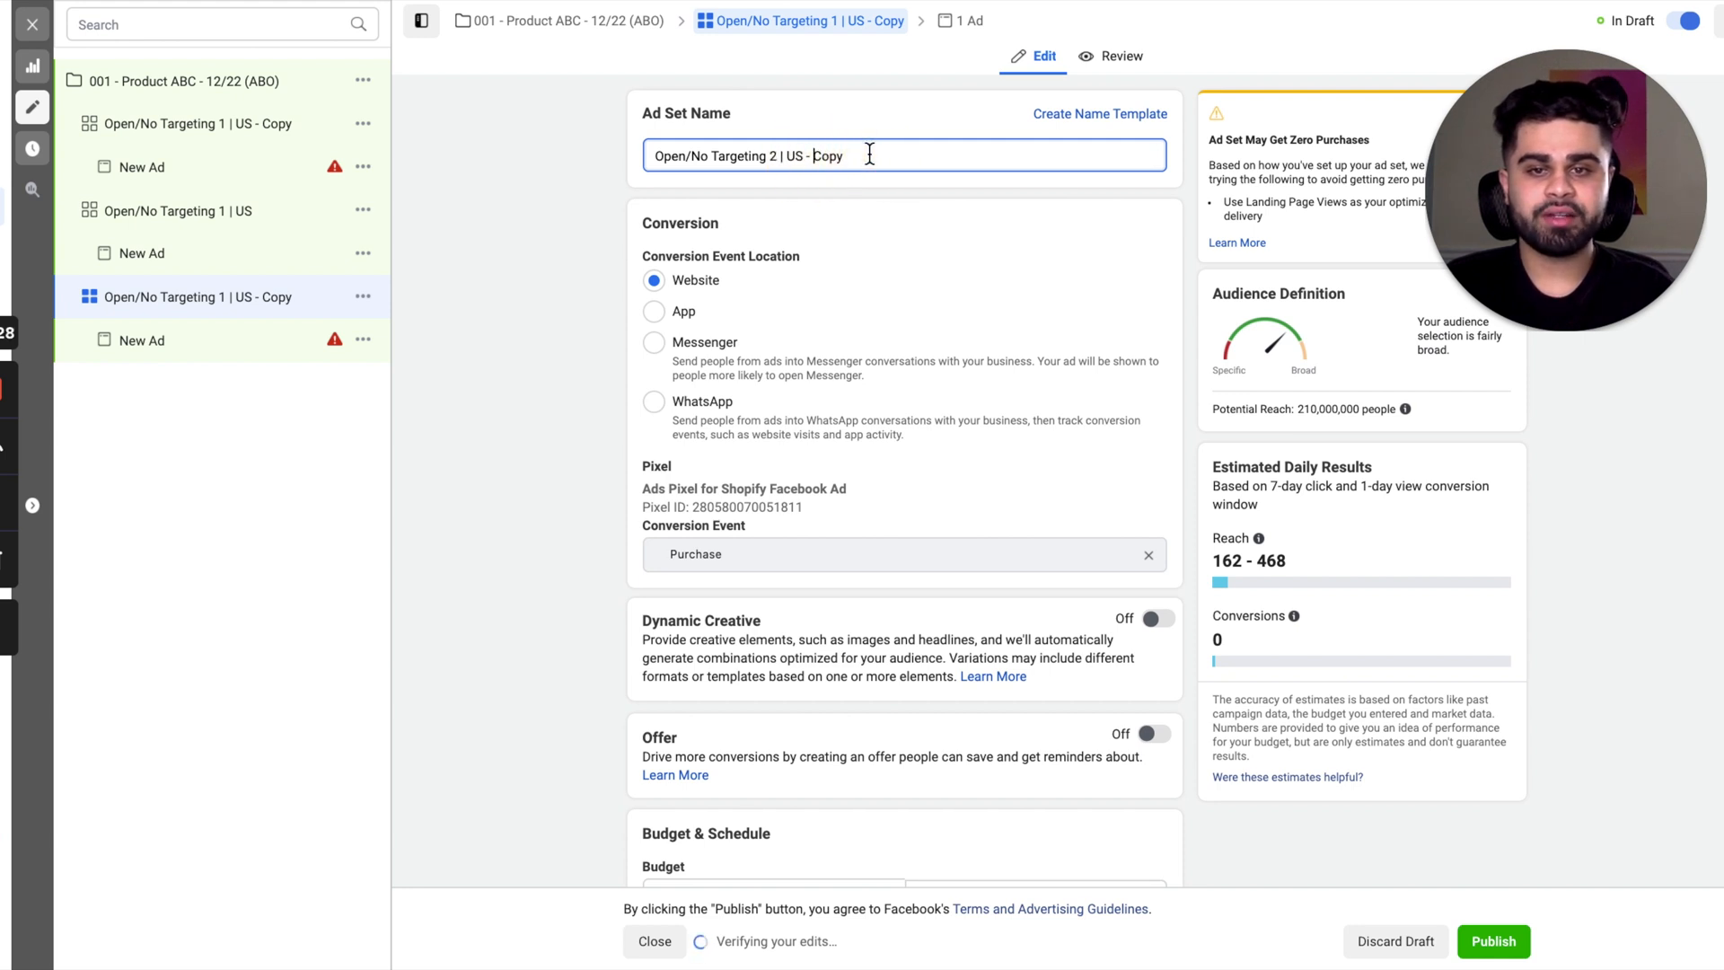
key(Delete)
key(Delete)
key(Delete)
key(Delete)
key(BackSpace)
key(BackSpace)
key(BackSpace)
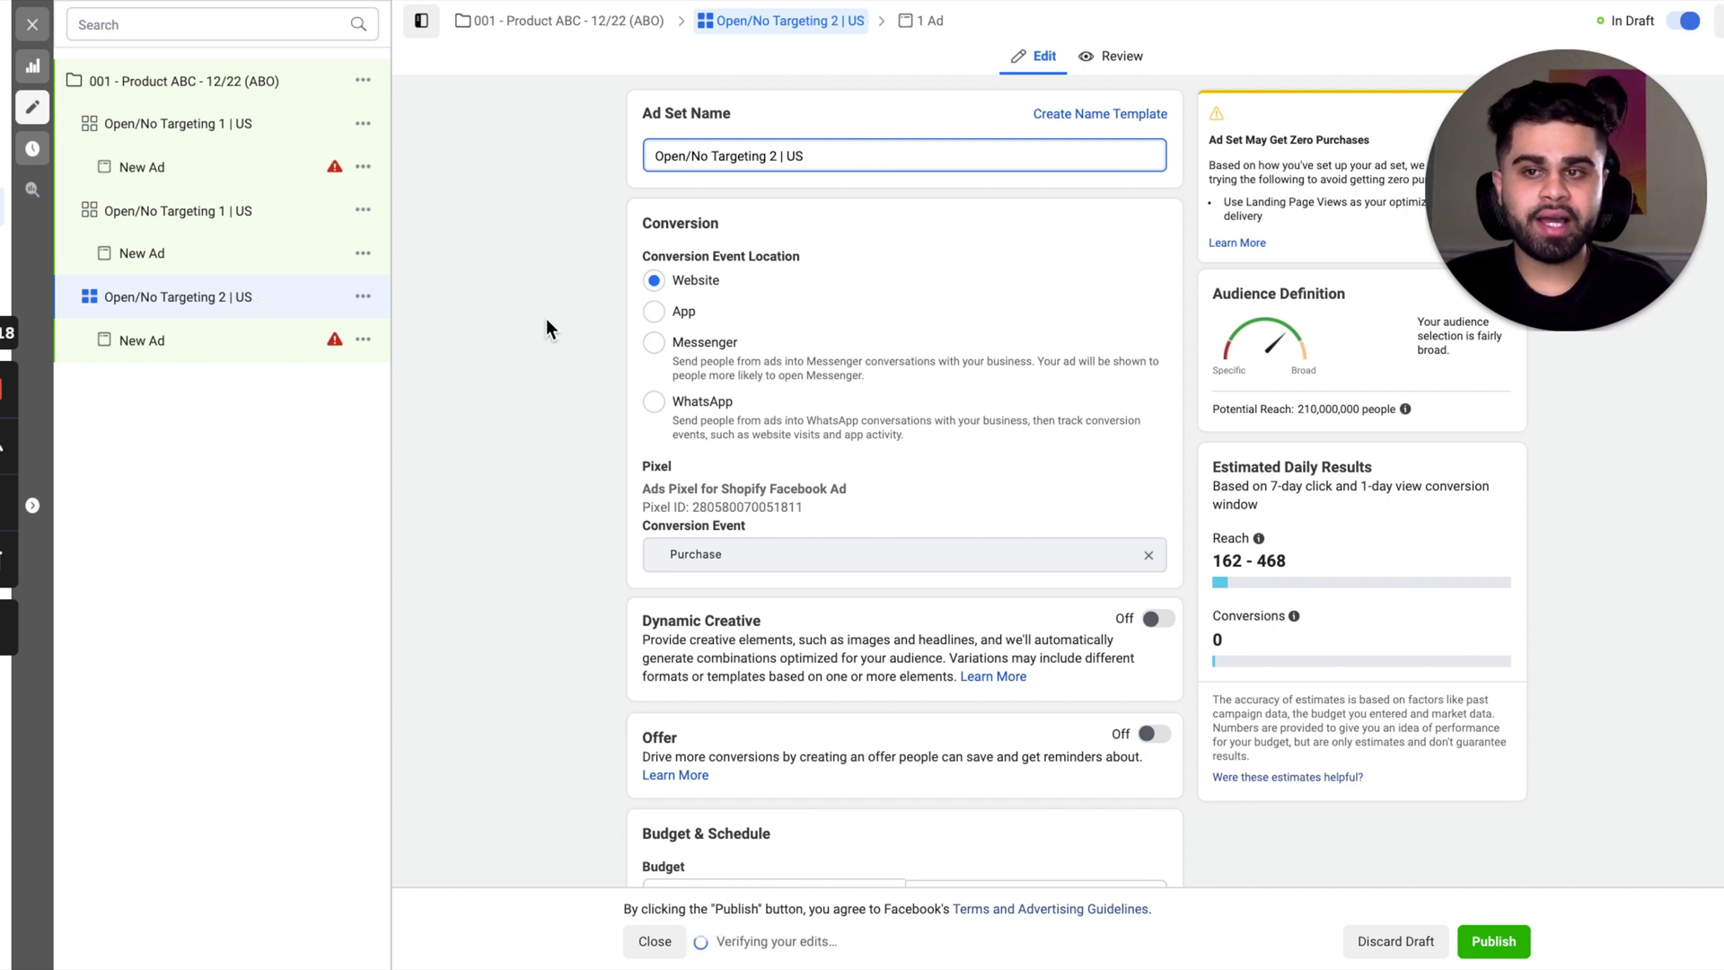
- Rename the first ad set copy in the campaign tree as "Open/No Targeting 3 | US"
click(220, 131)
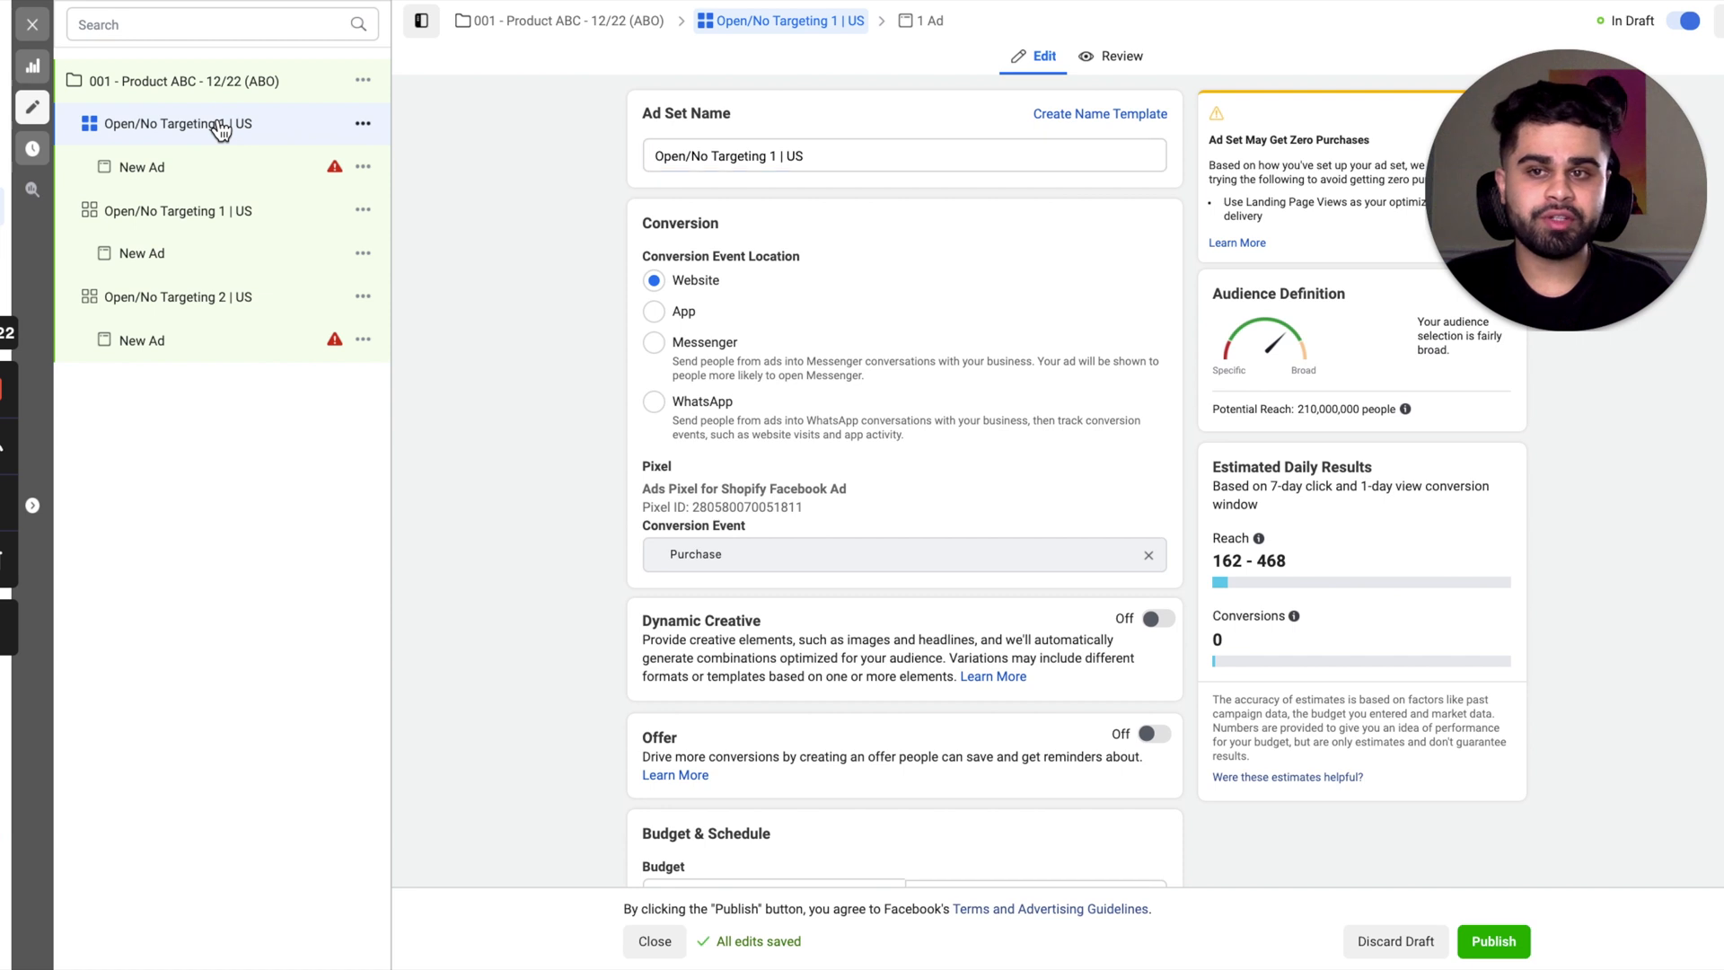
click(783, 160)
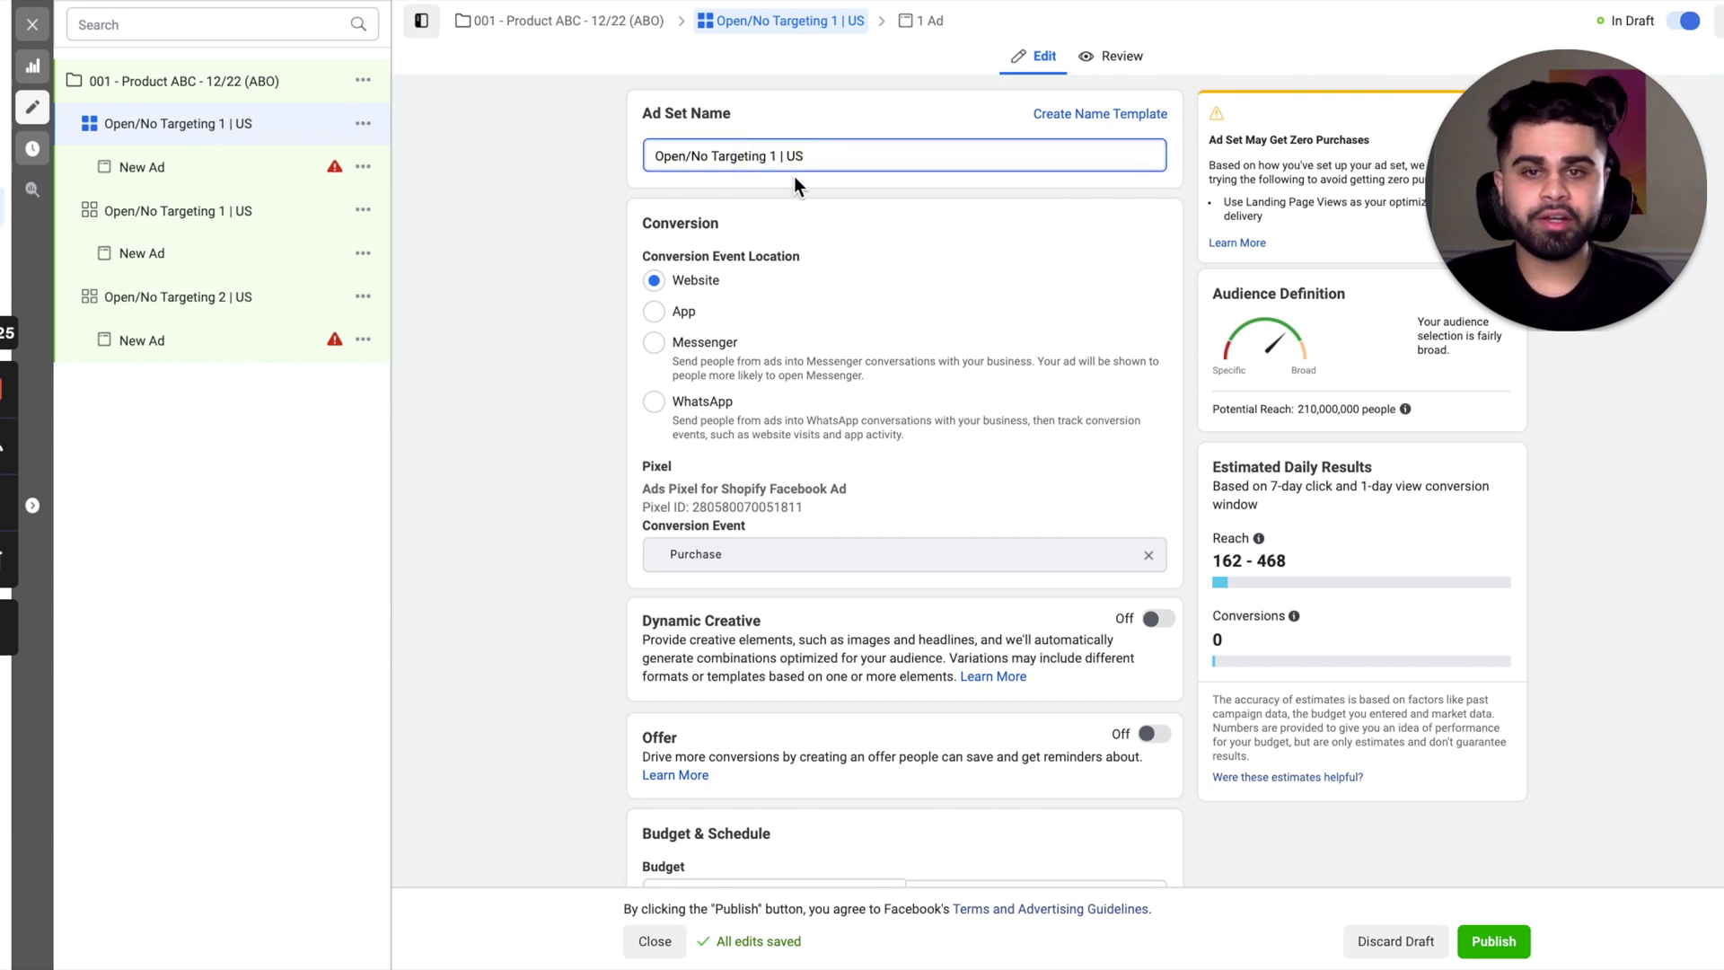
key(BackSpace)
text(3)
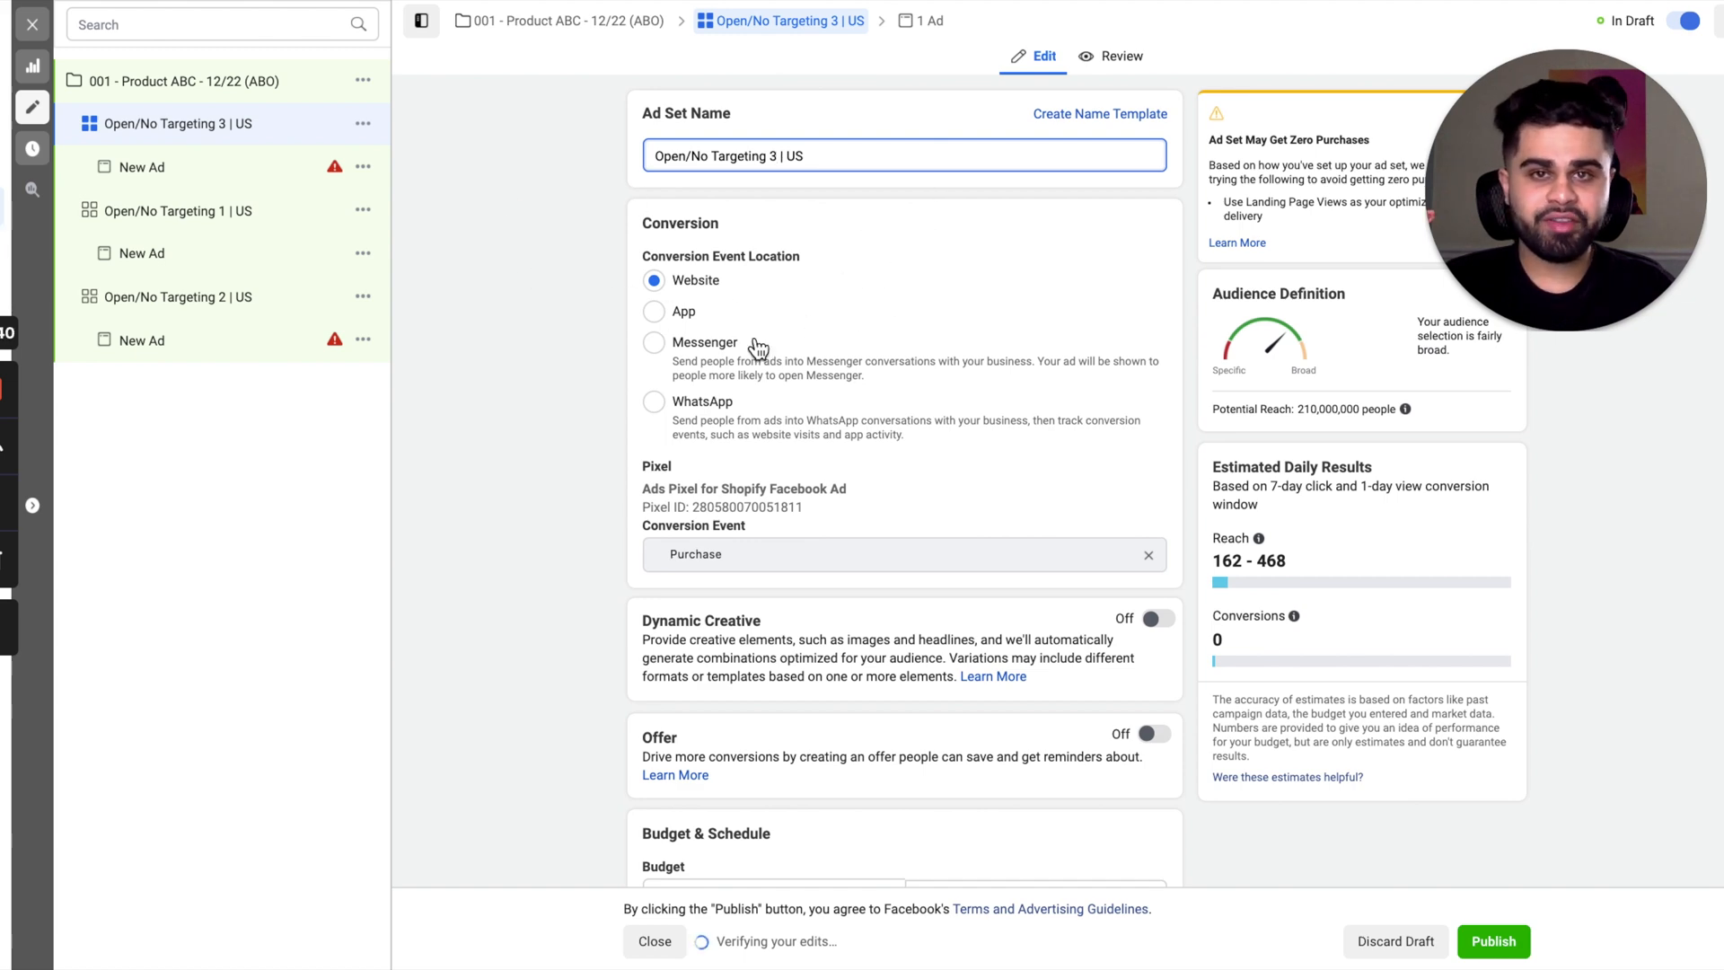
- Review the audience, placement and delivery settings of the "Open/No Targeting 3 | US" ad set
scroll(757, 341, down, 5)
scroll(756, 338, down, 10)
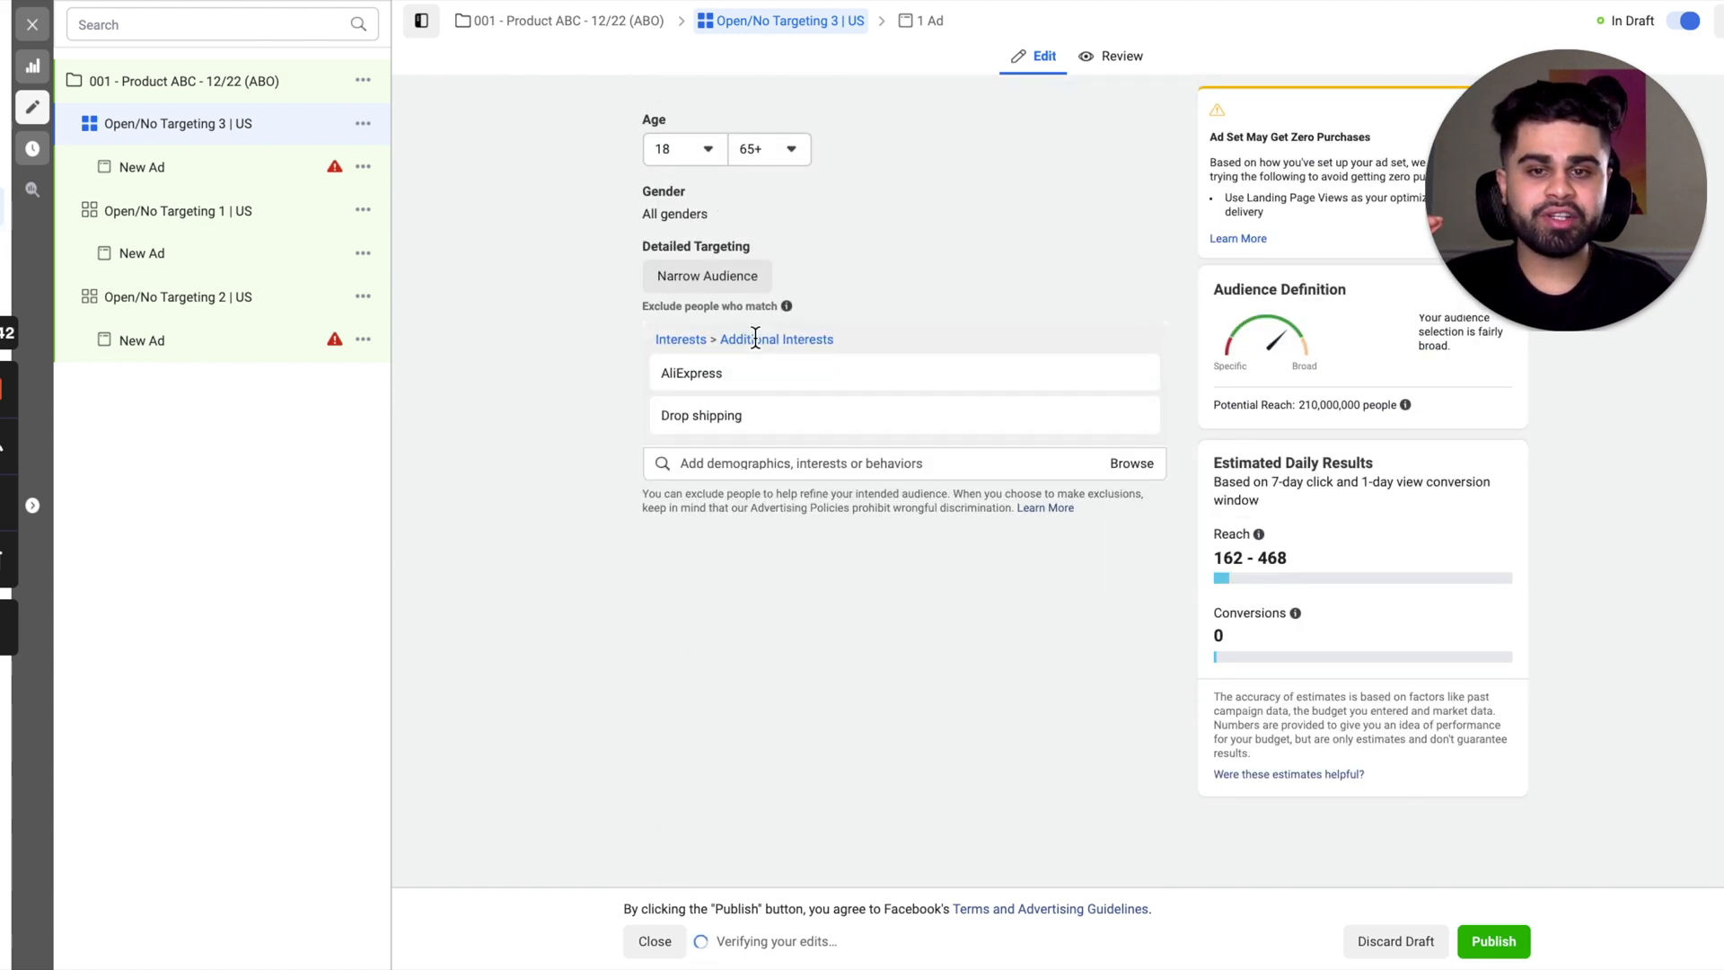
scroll(756, 338, down, 3)
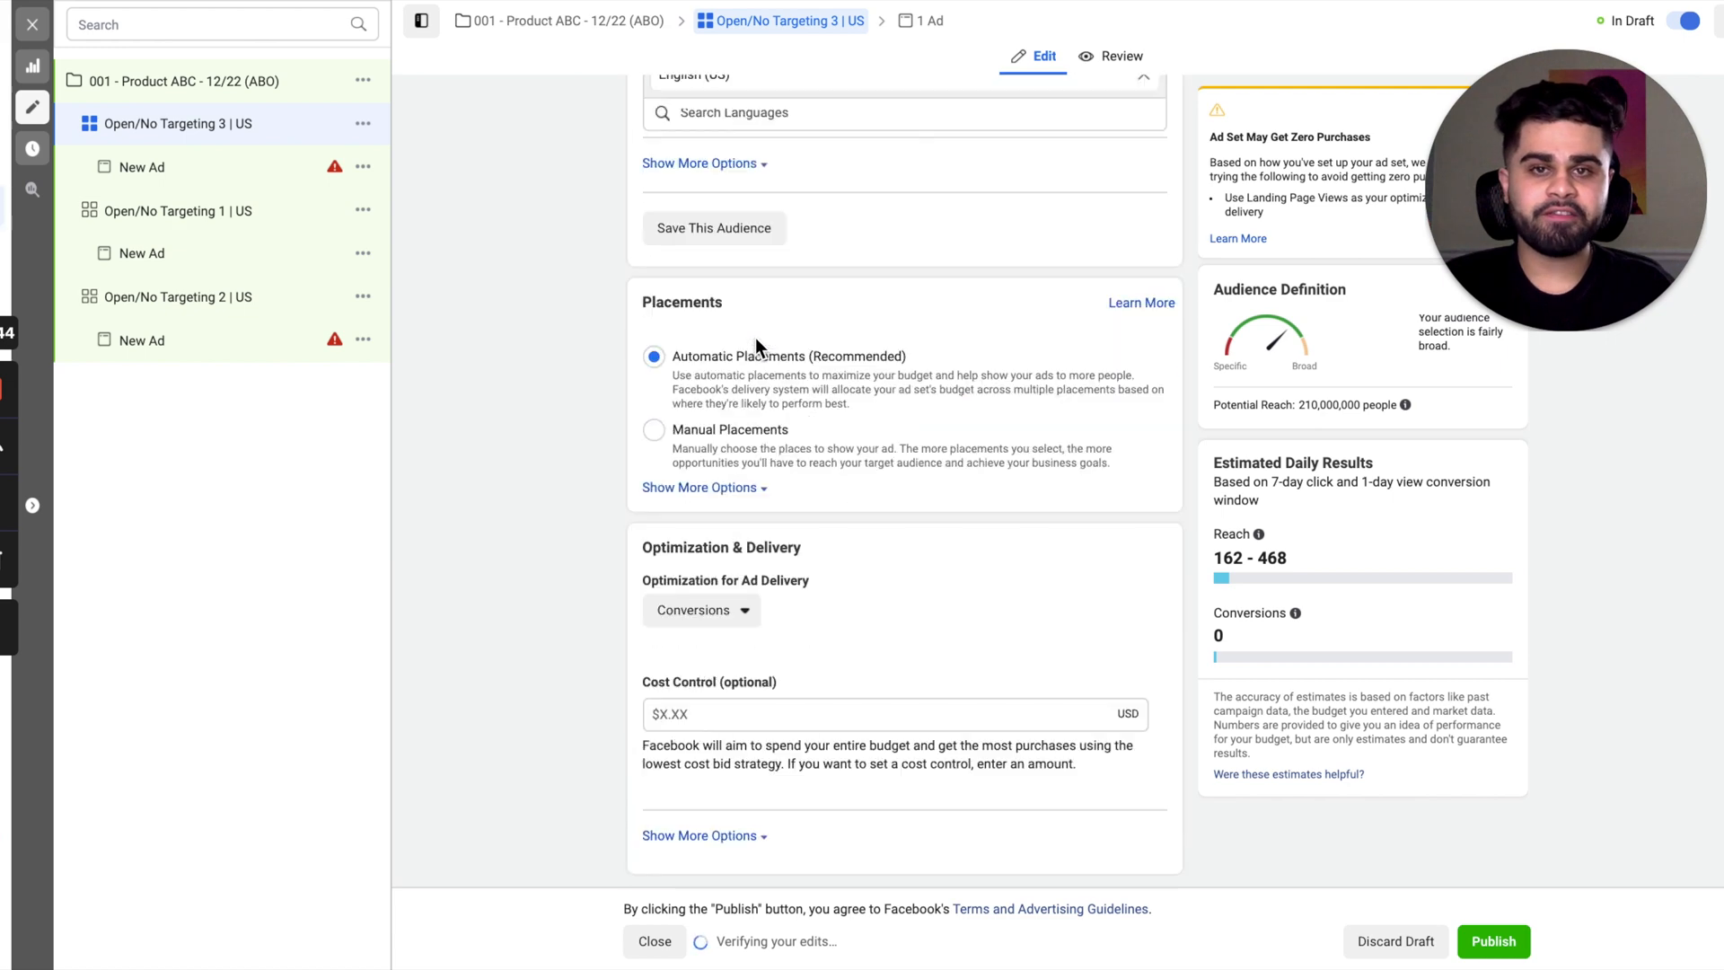
scroll(756, 341, up, 8)
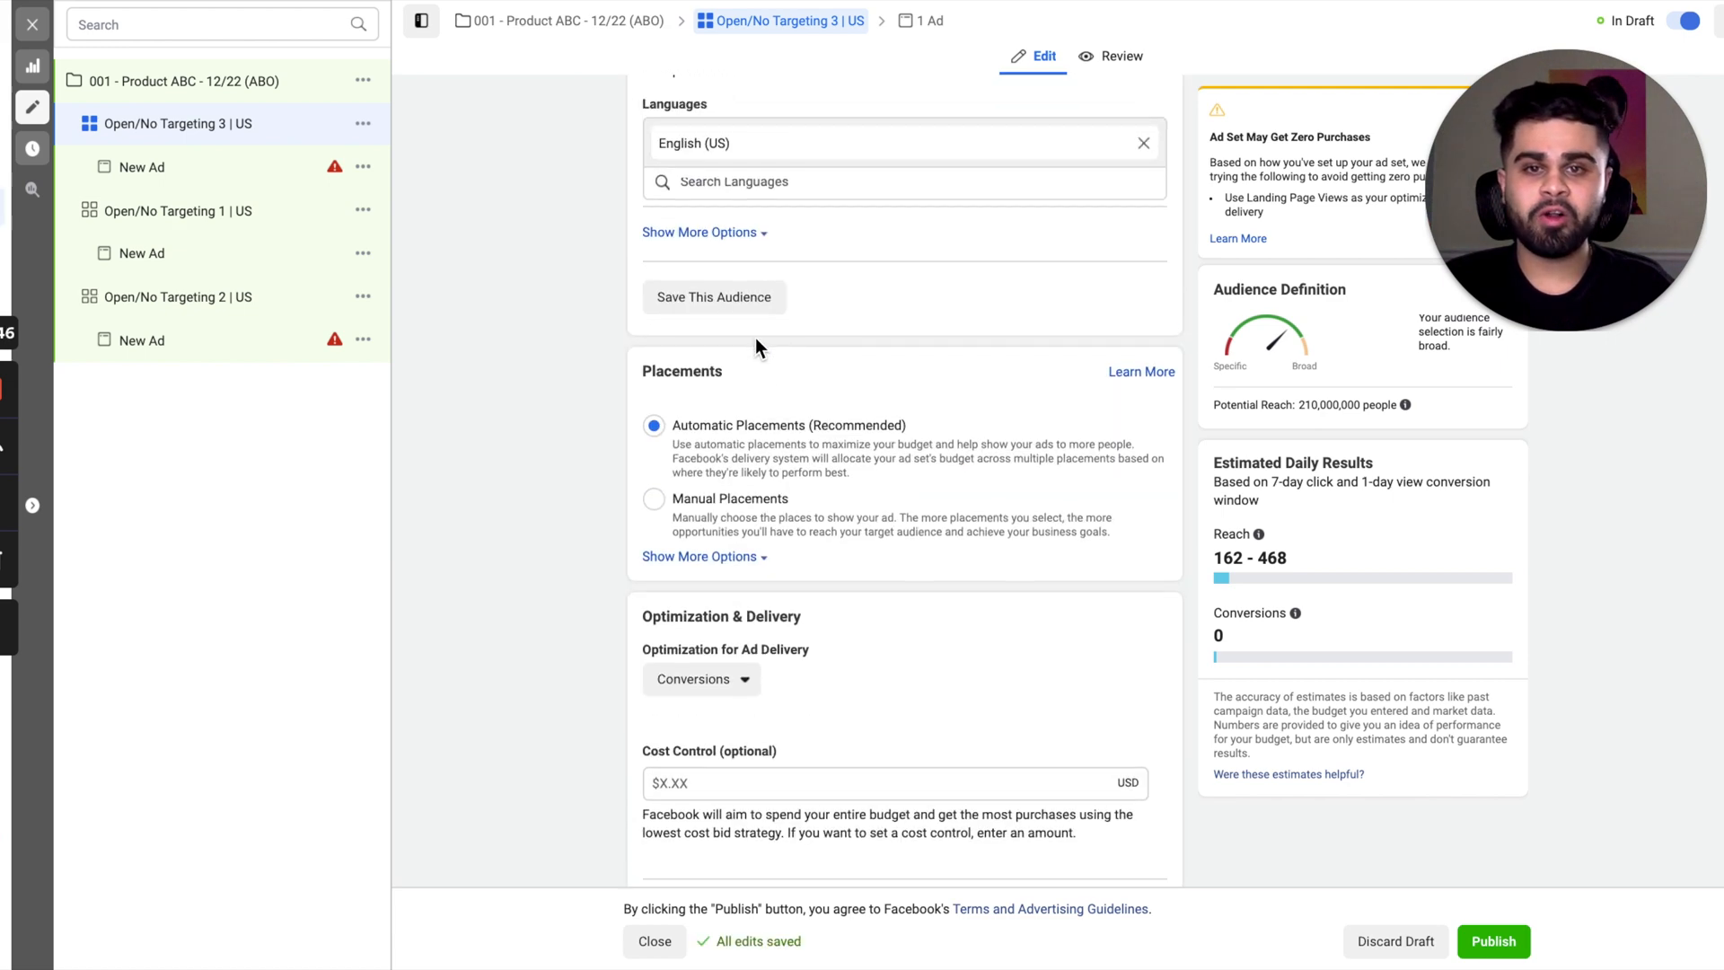
scroll(756, 338, up, 8)
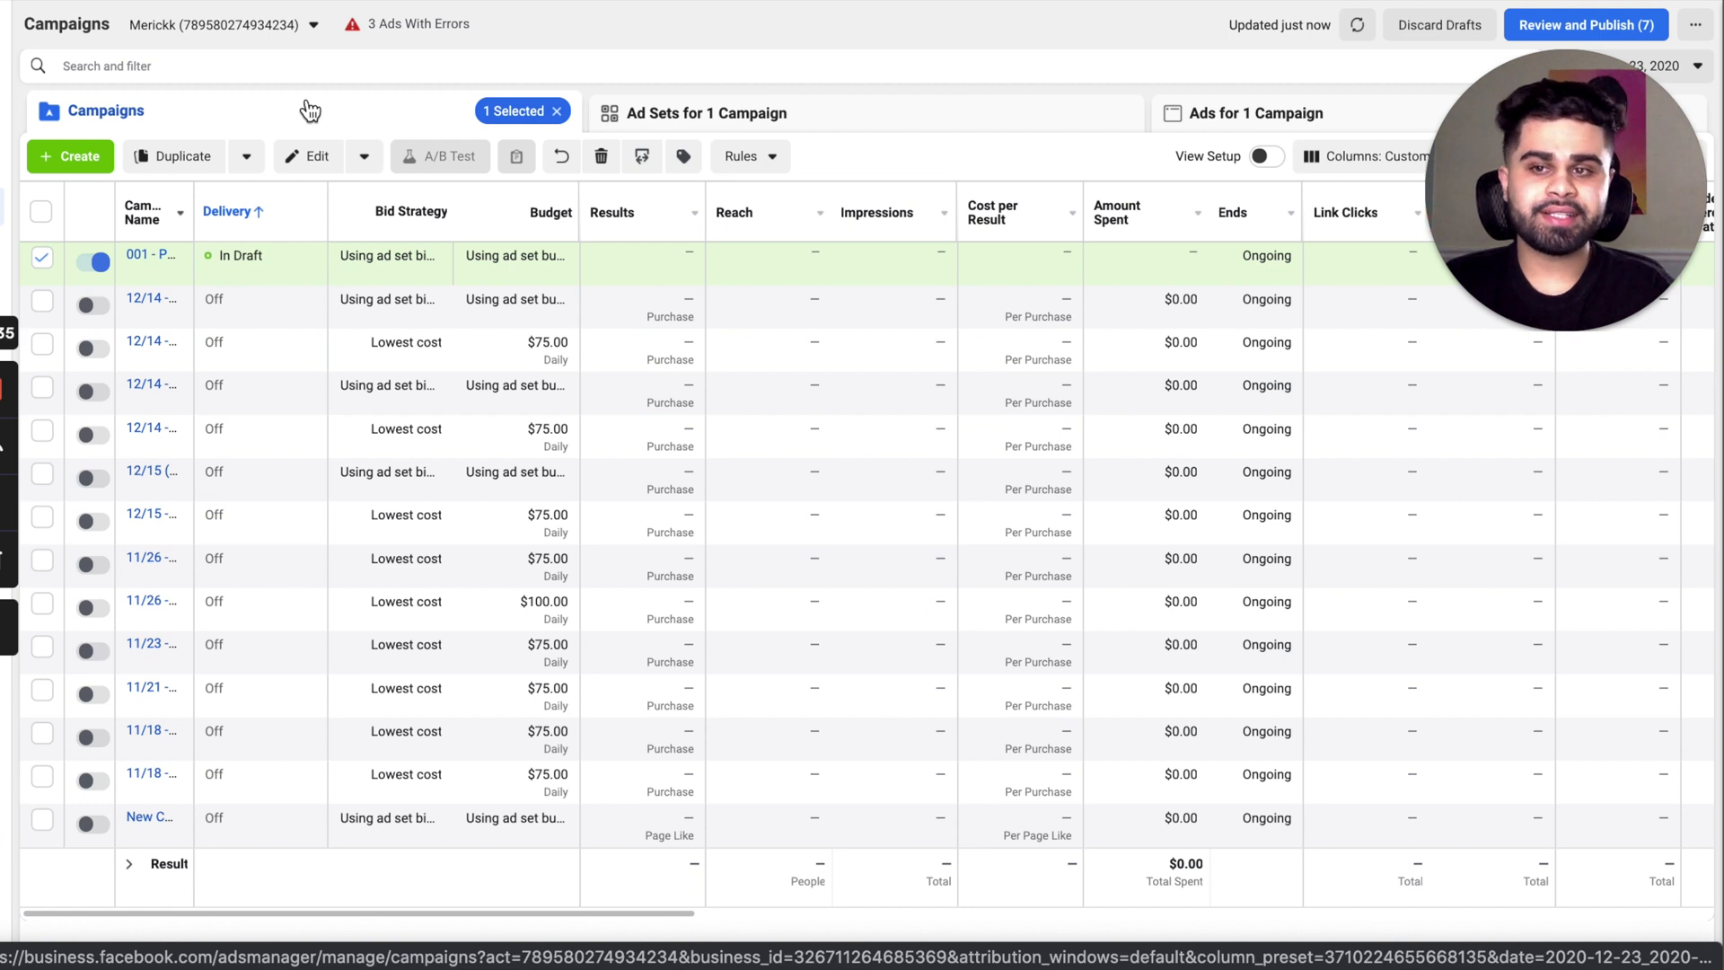
- Open the list of ad sets for the selected campaign and look over the original and its two copies
click(703, 116)
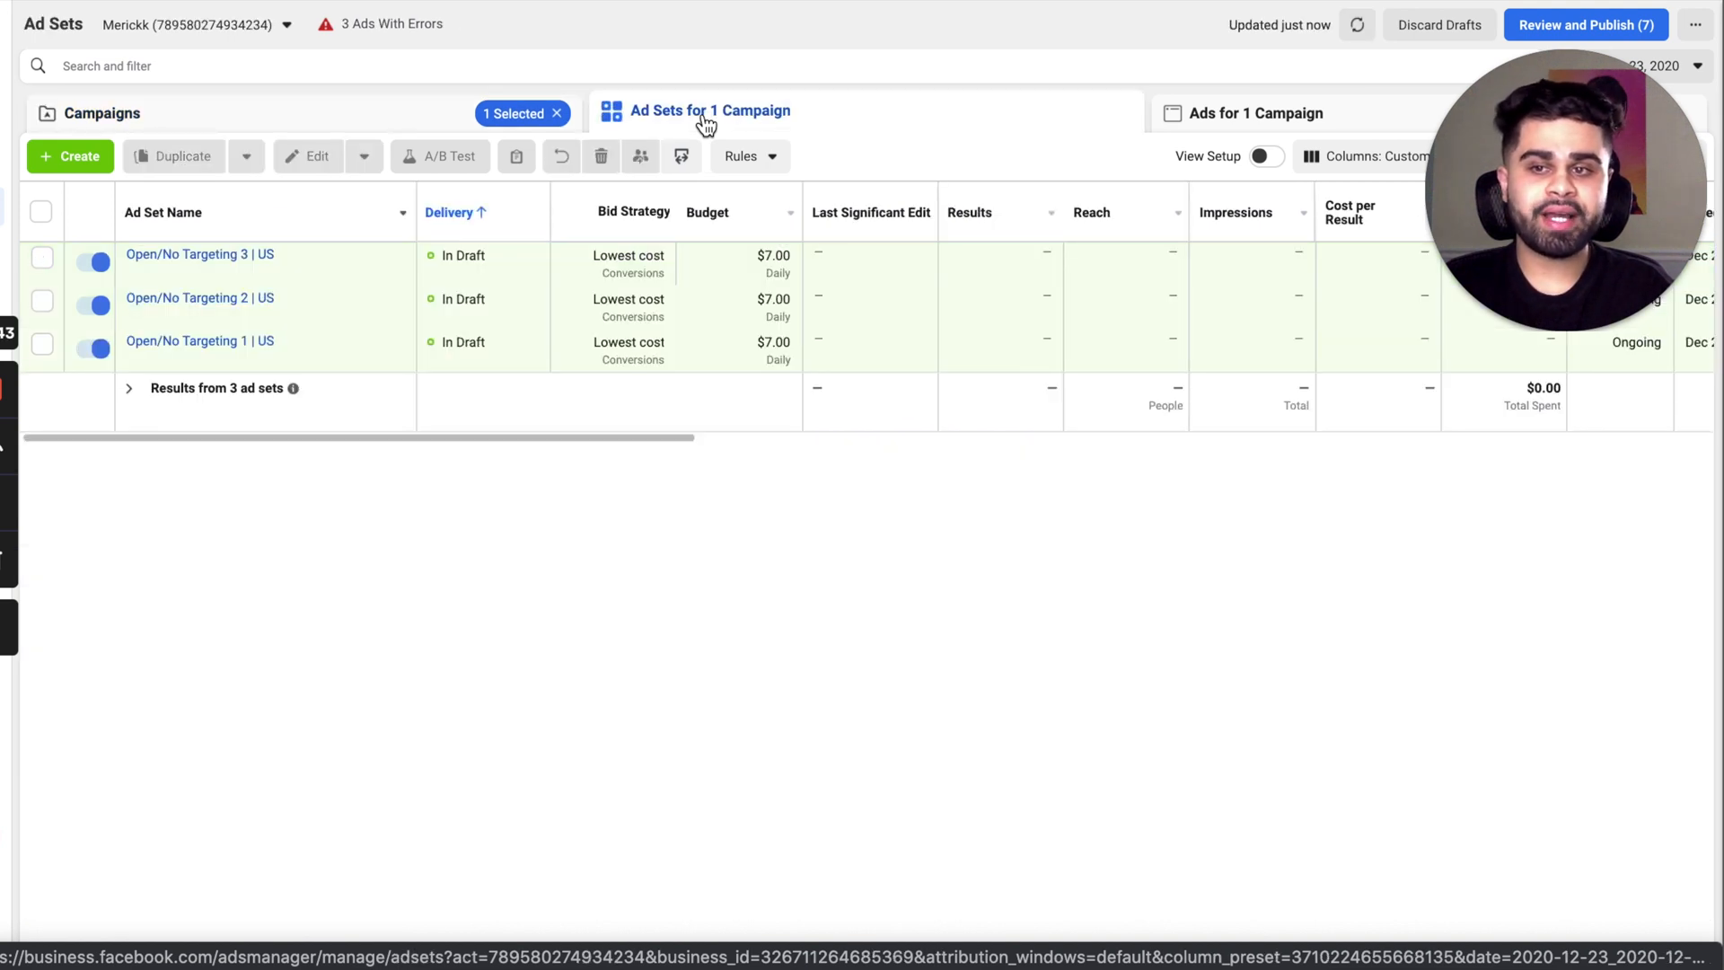
mouse_move(251, 359)
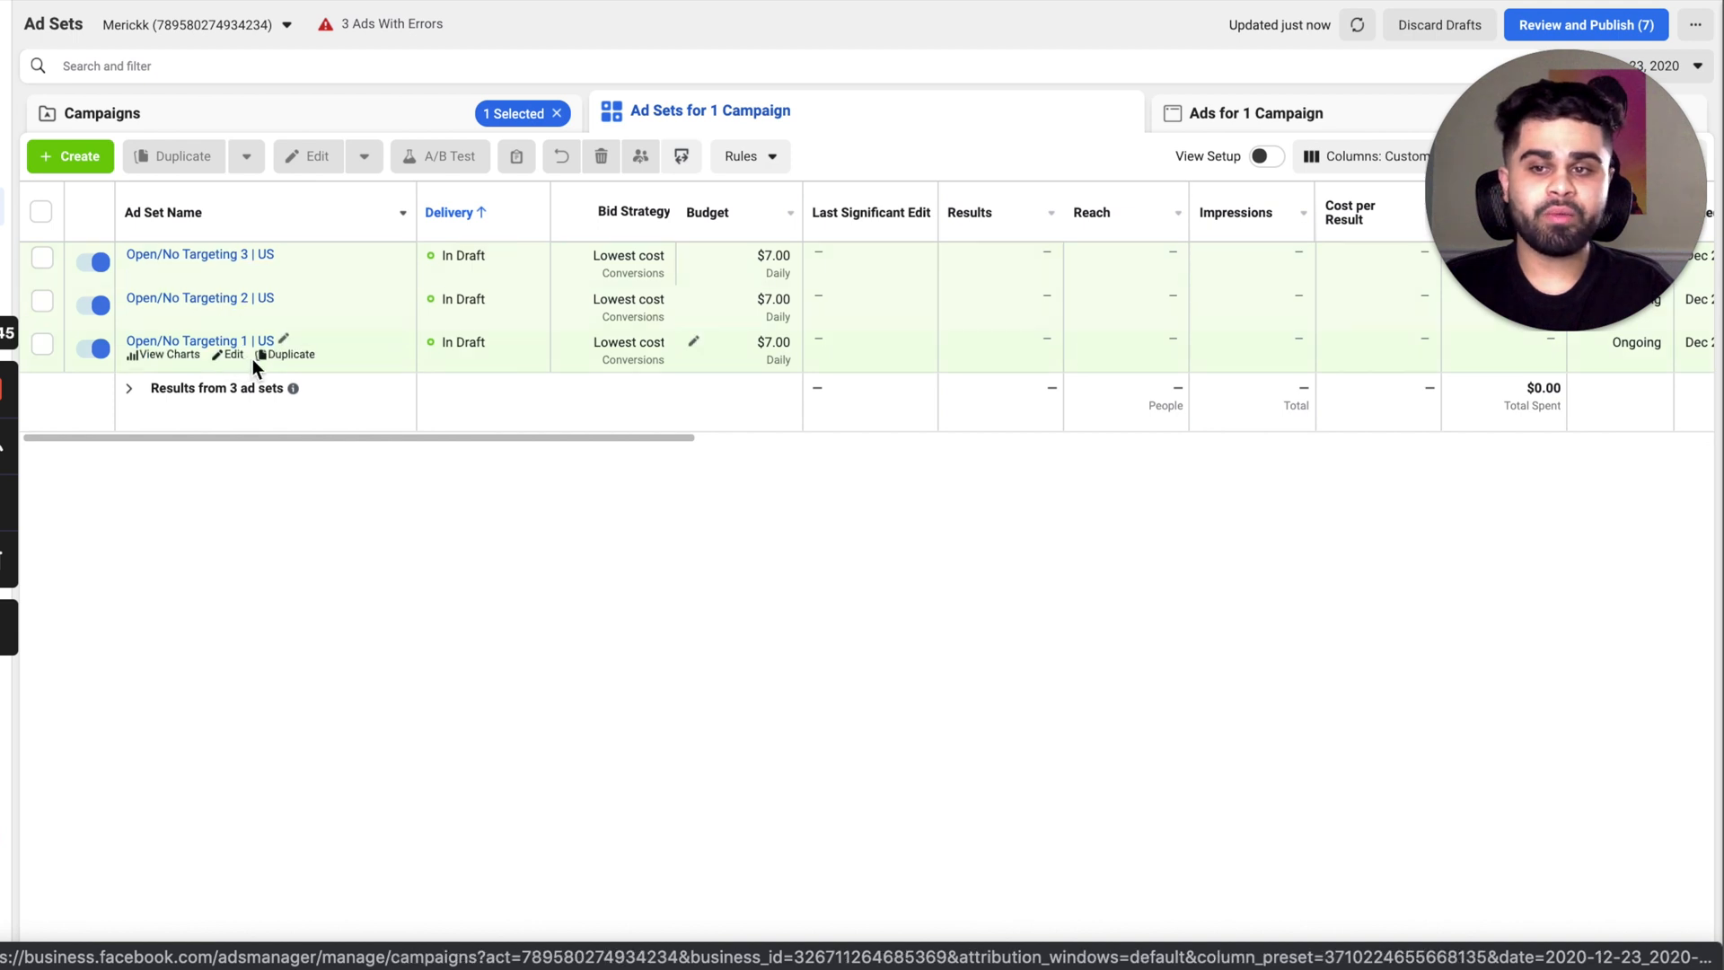
mouse_move(256, 309)
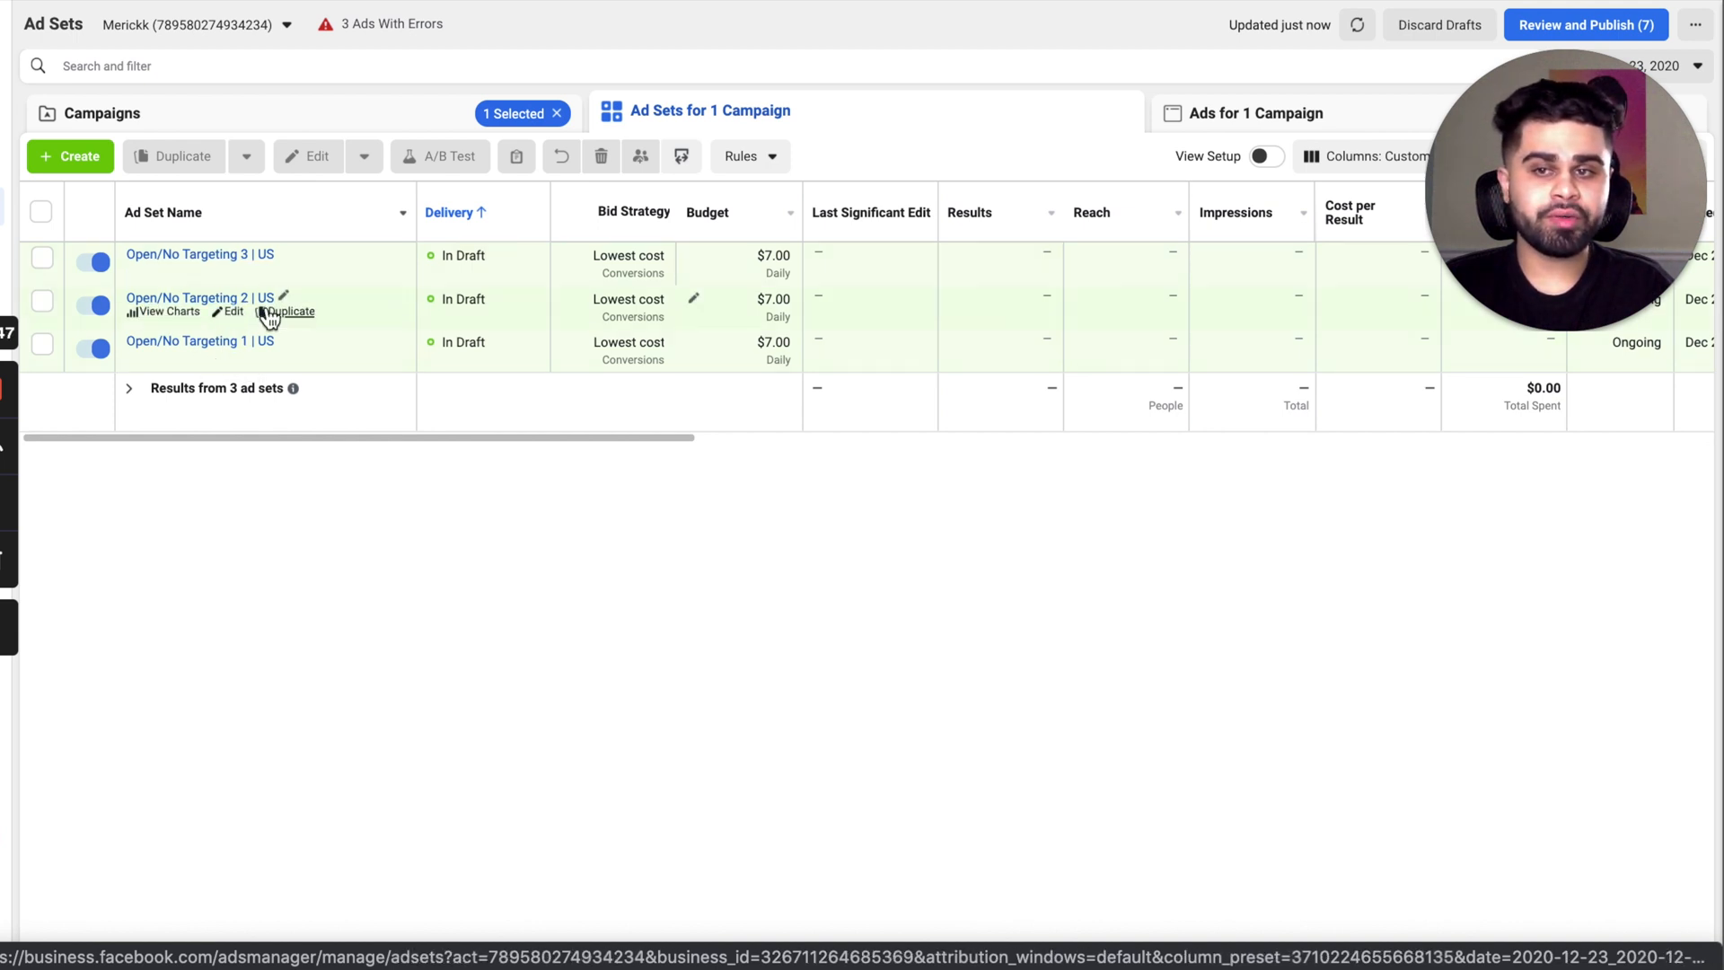
mouse_move(195, 279)
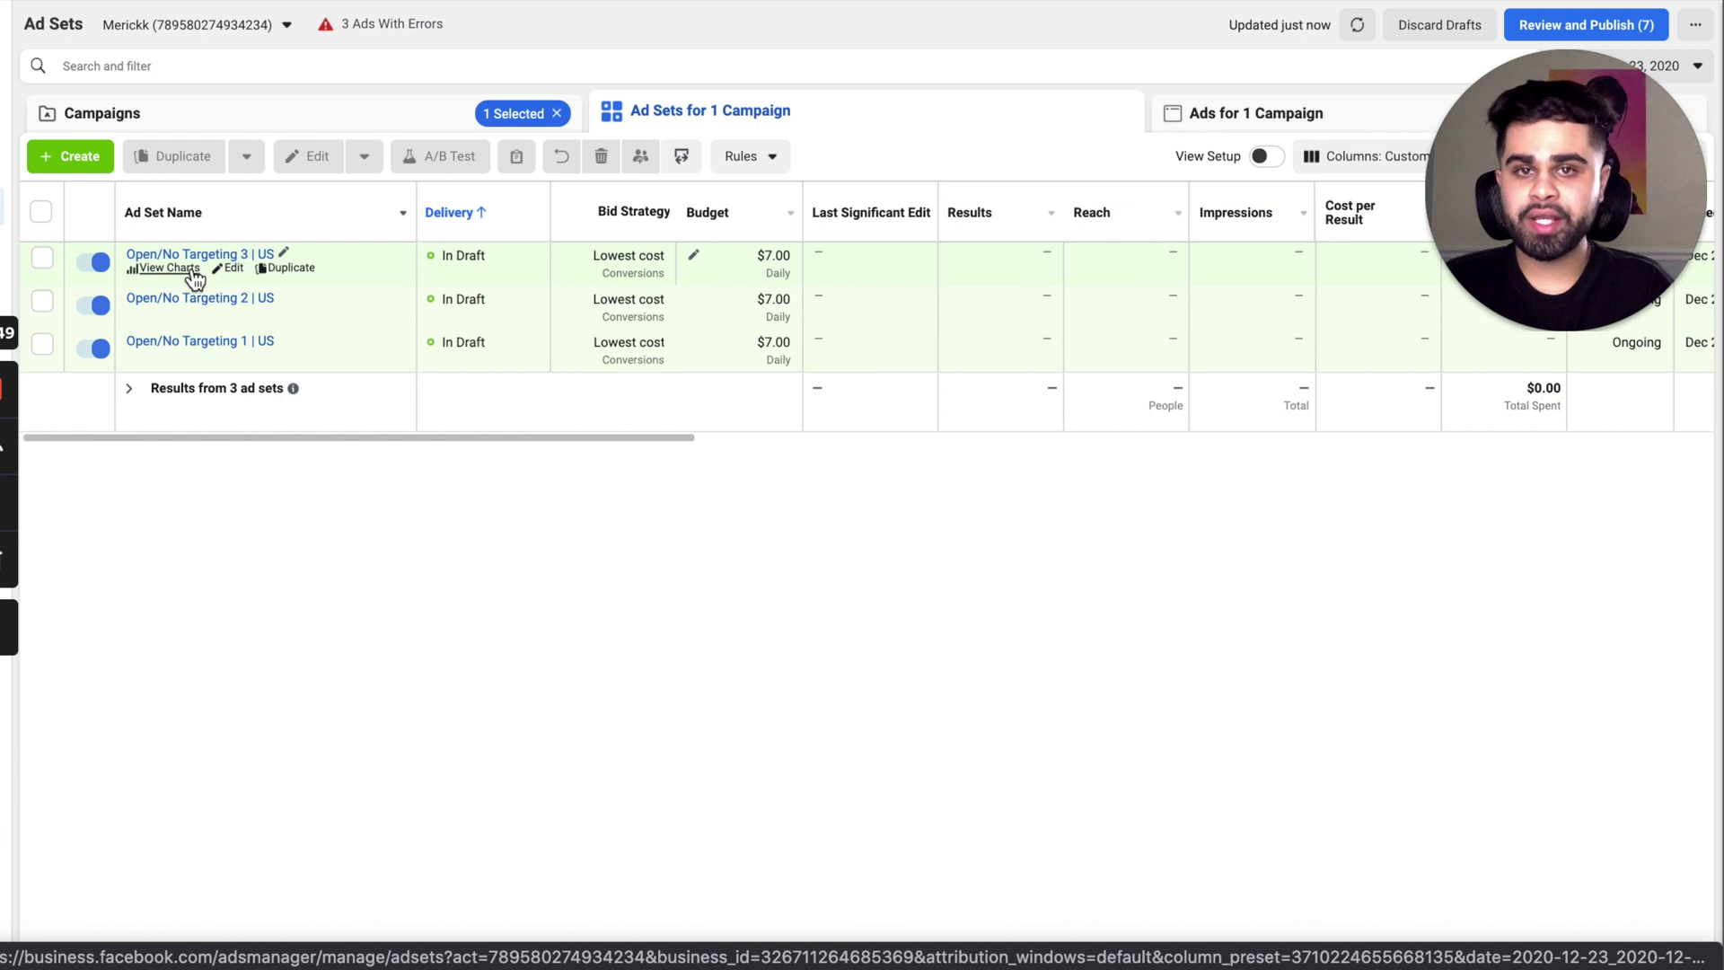